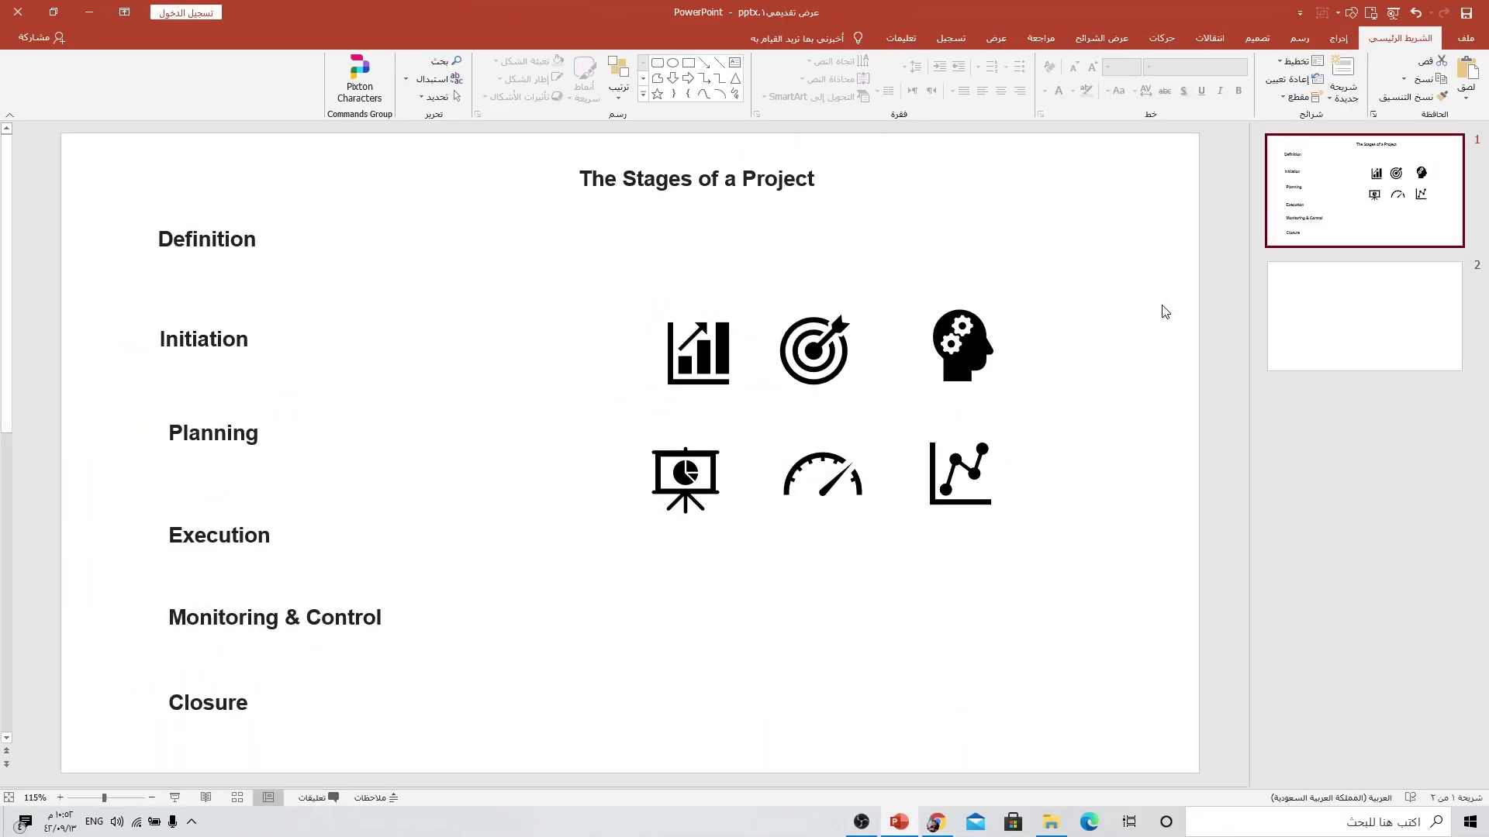
# - Change slide 2's layout to Blank
pyautogui.click(1323, 315)
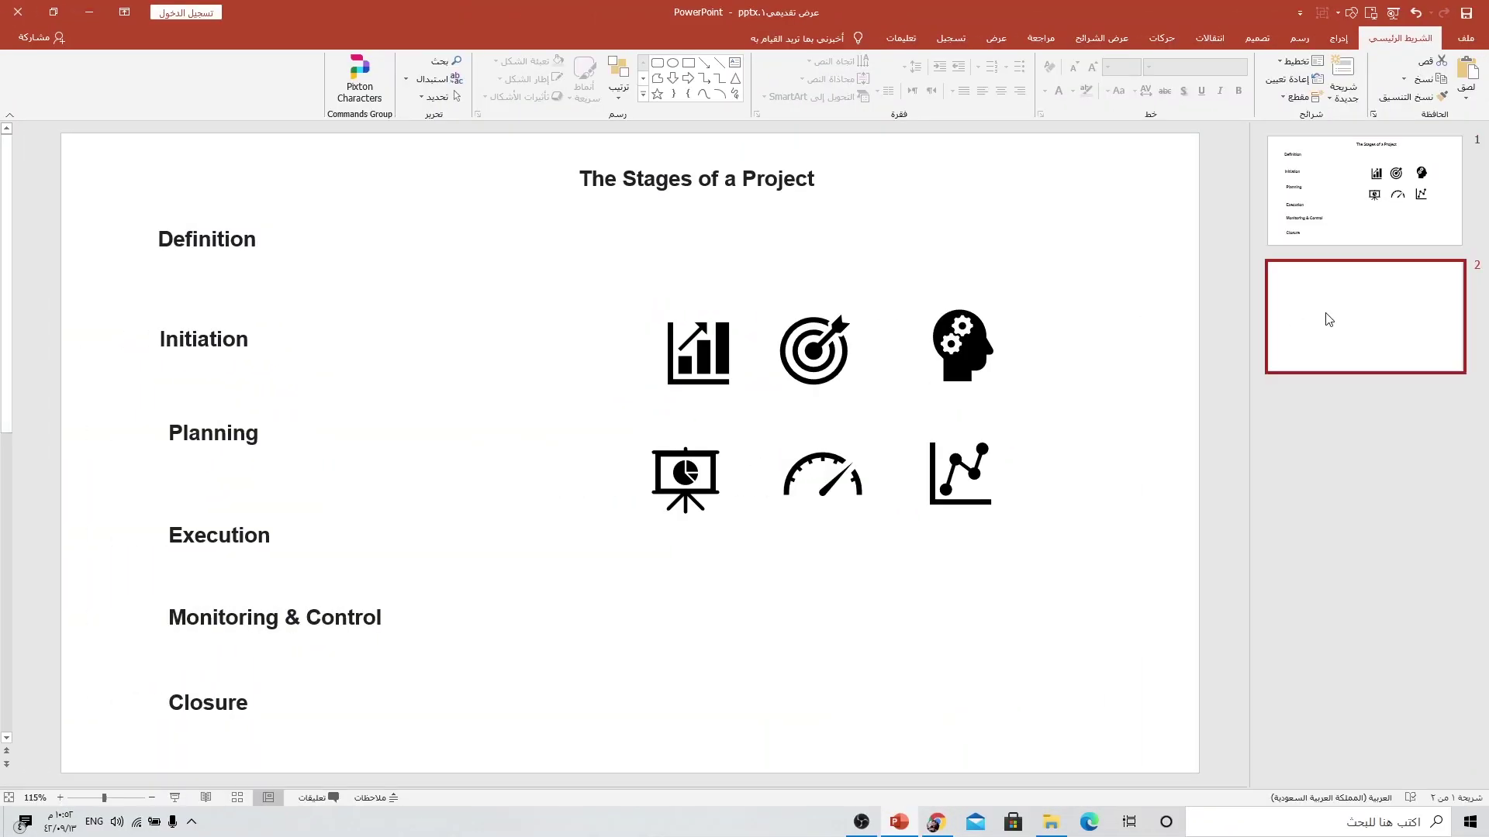
pyautogui.rightClick(1139, 349)
pyautogui.moveTo(1064, 394)
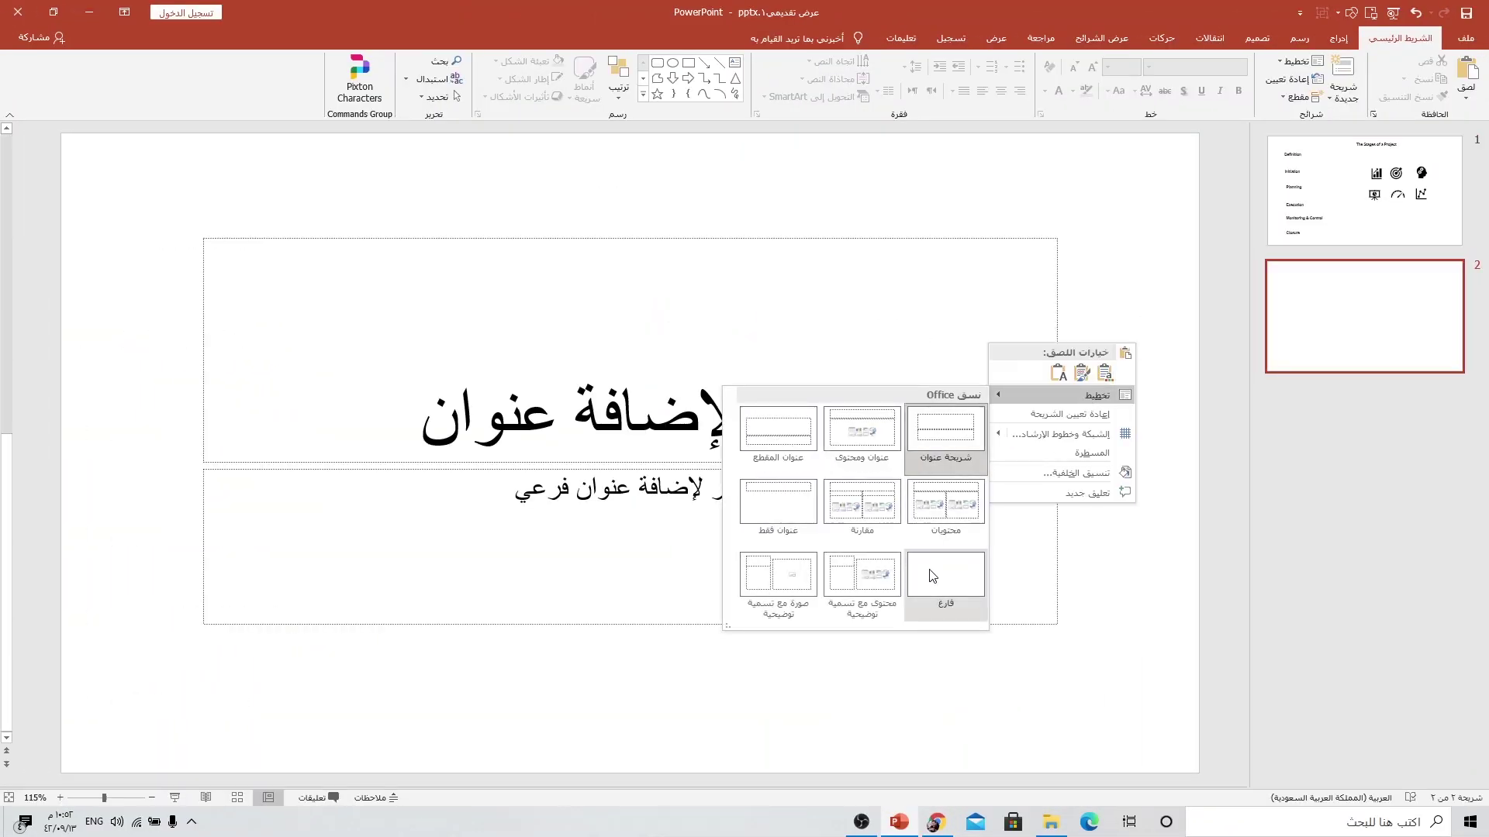
pyautogui.click(933, 577)
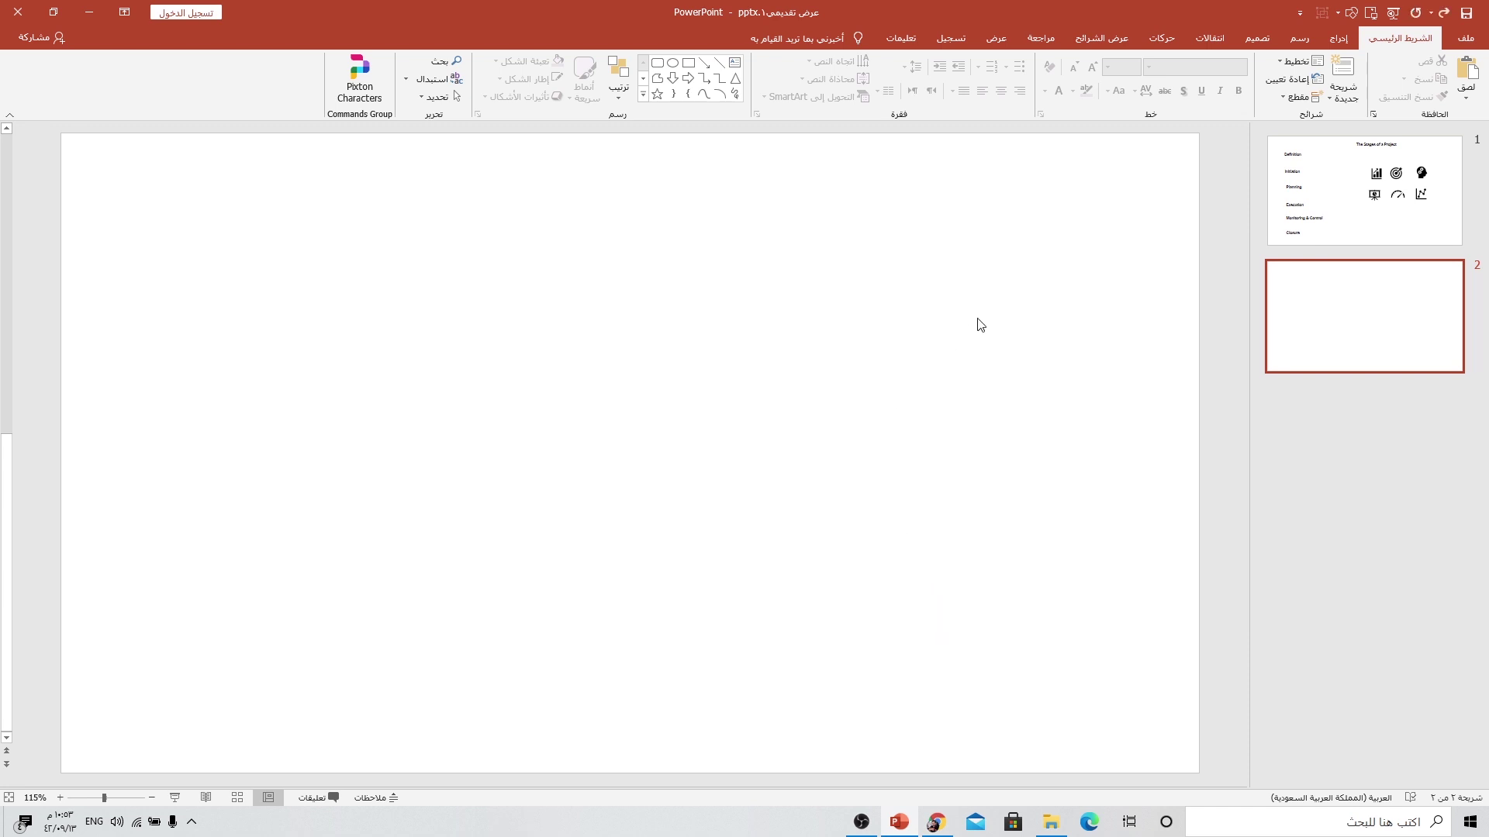
# - Fill slide 2's background with the waterfalls-802003_1920.jpg picture from file
pyautogui.rightClick(856, 302)
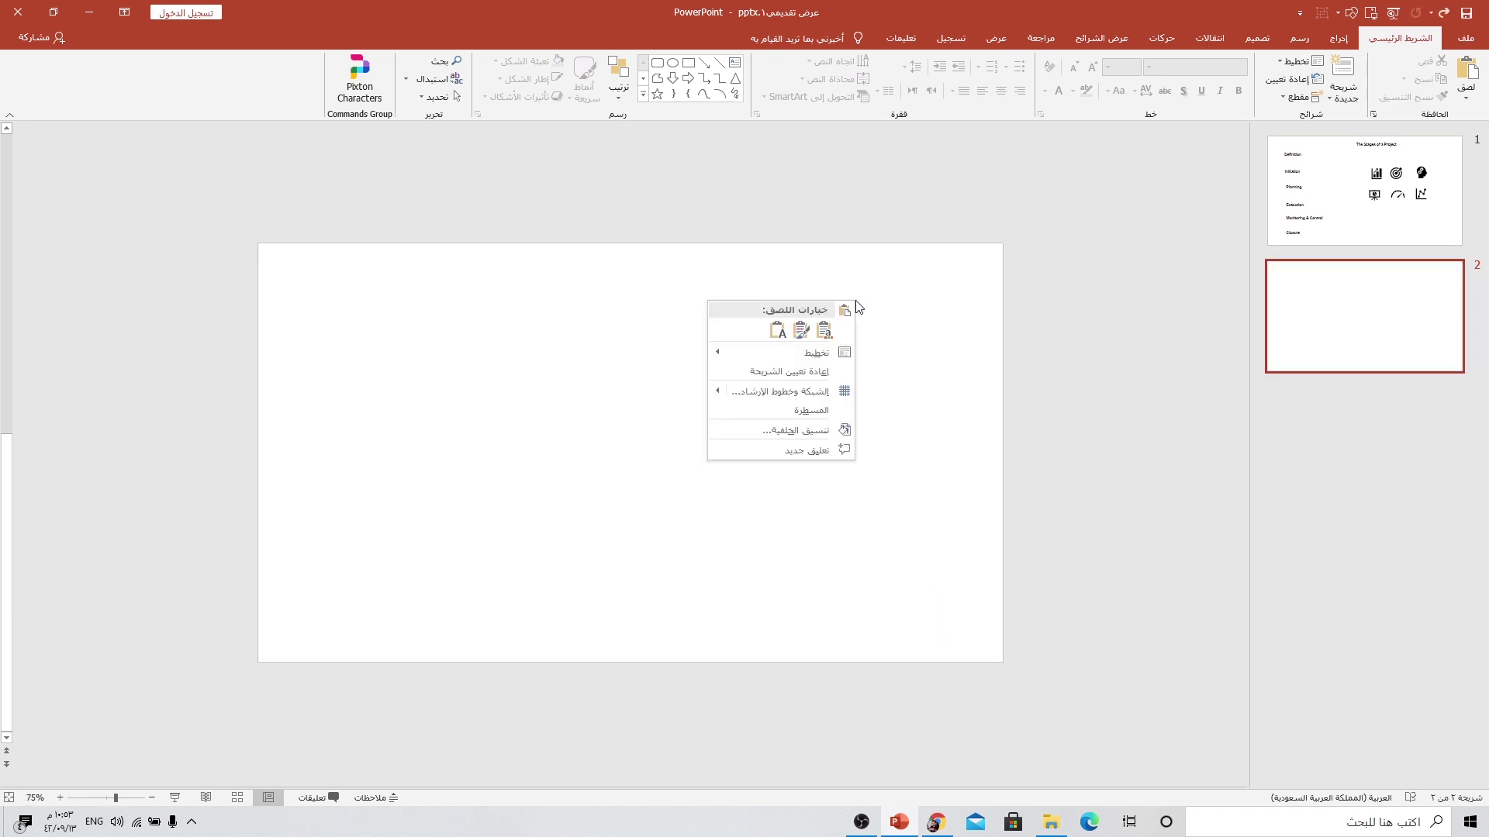
pyautogui.click(772, 426)
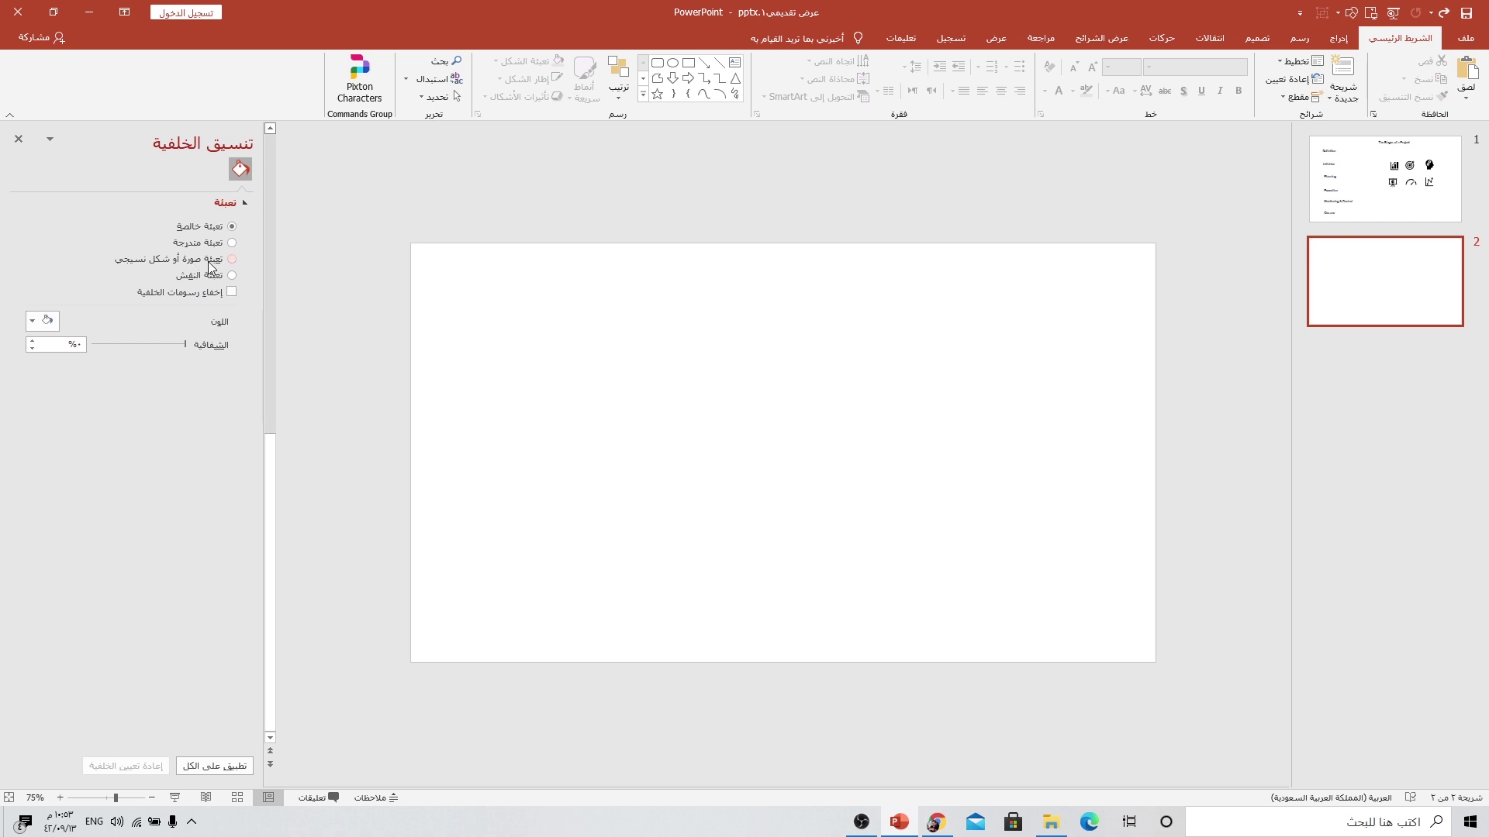
pyautogui.click(207, 262)
pyautogui.click(209, 336)
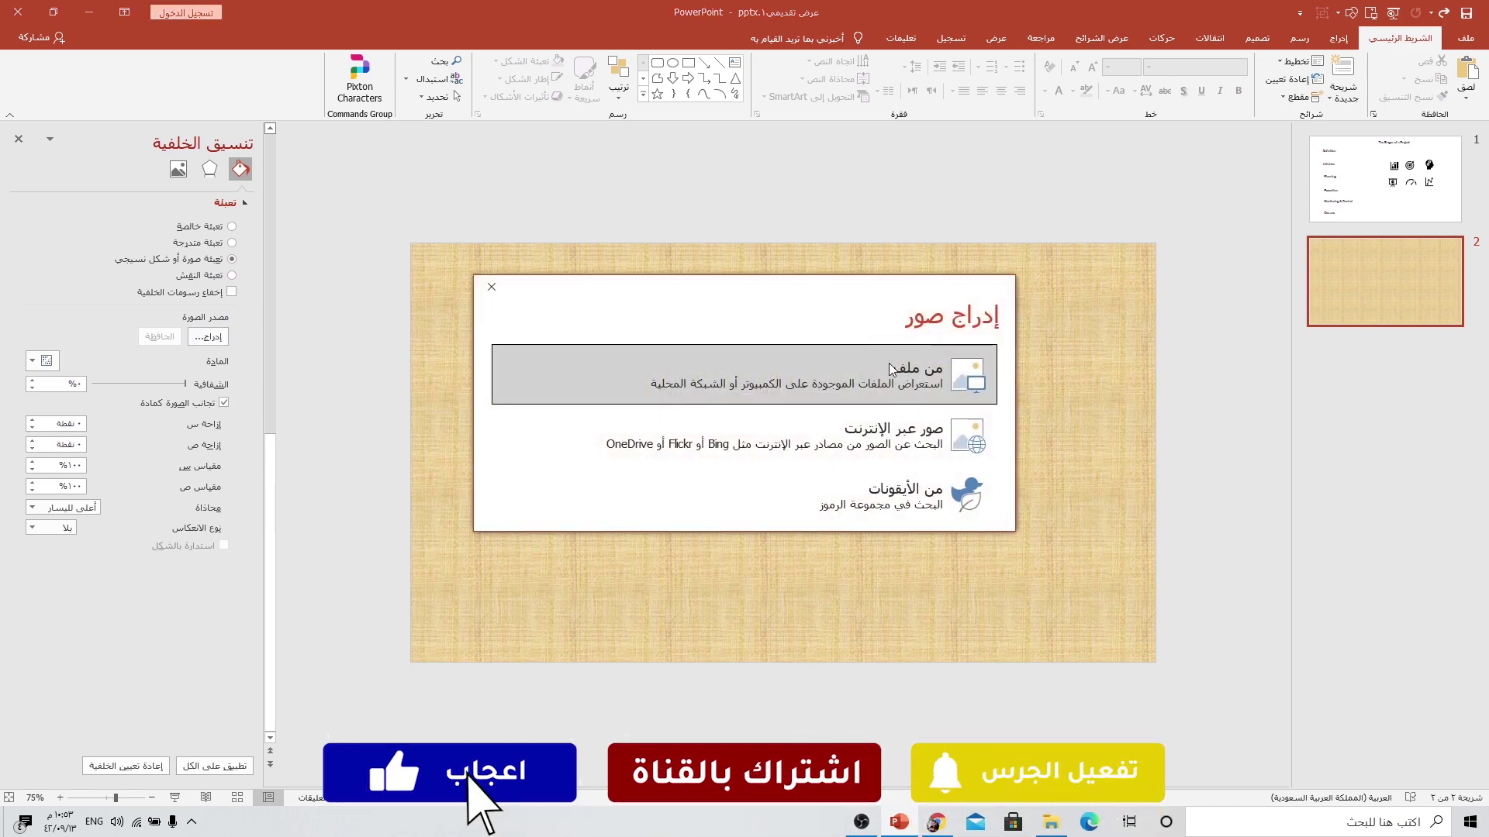
pyautogui.click(752, 373)
pyautogui.click(1042, 174)
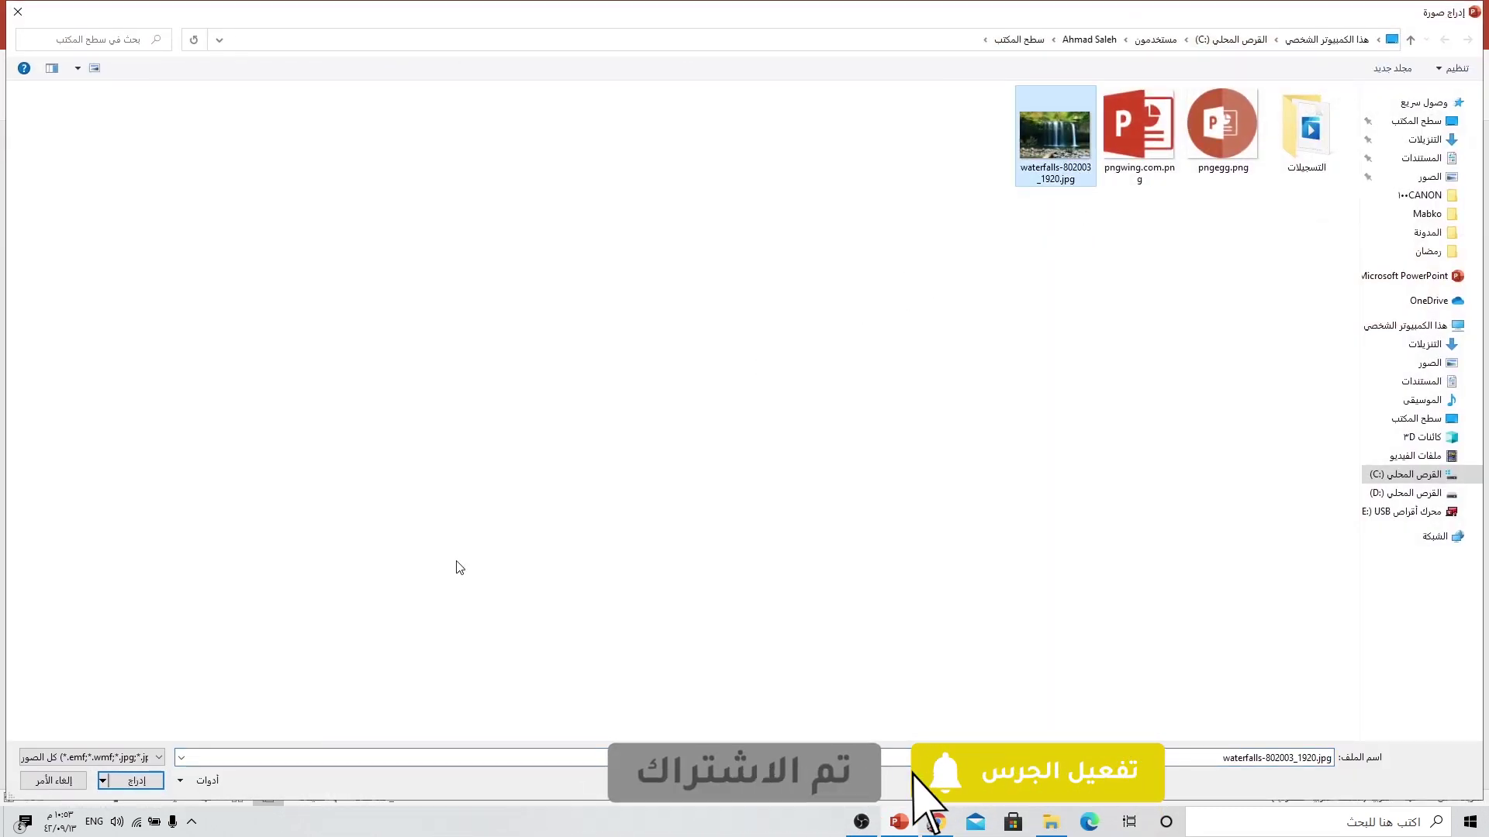
pyautogui.click(133, 781)
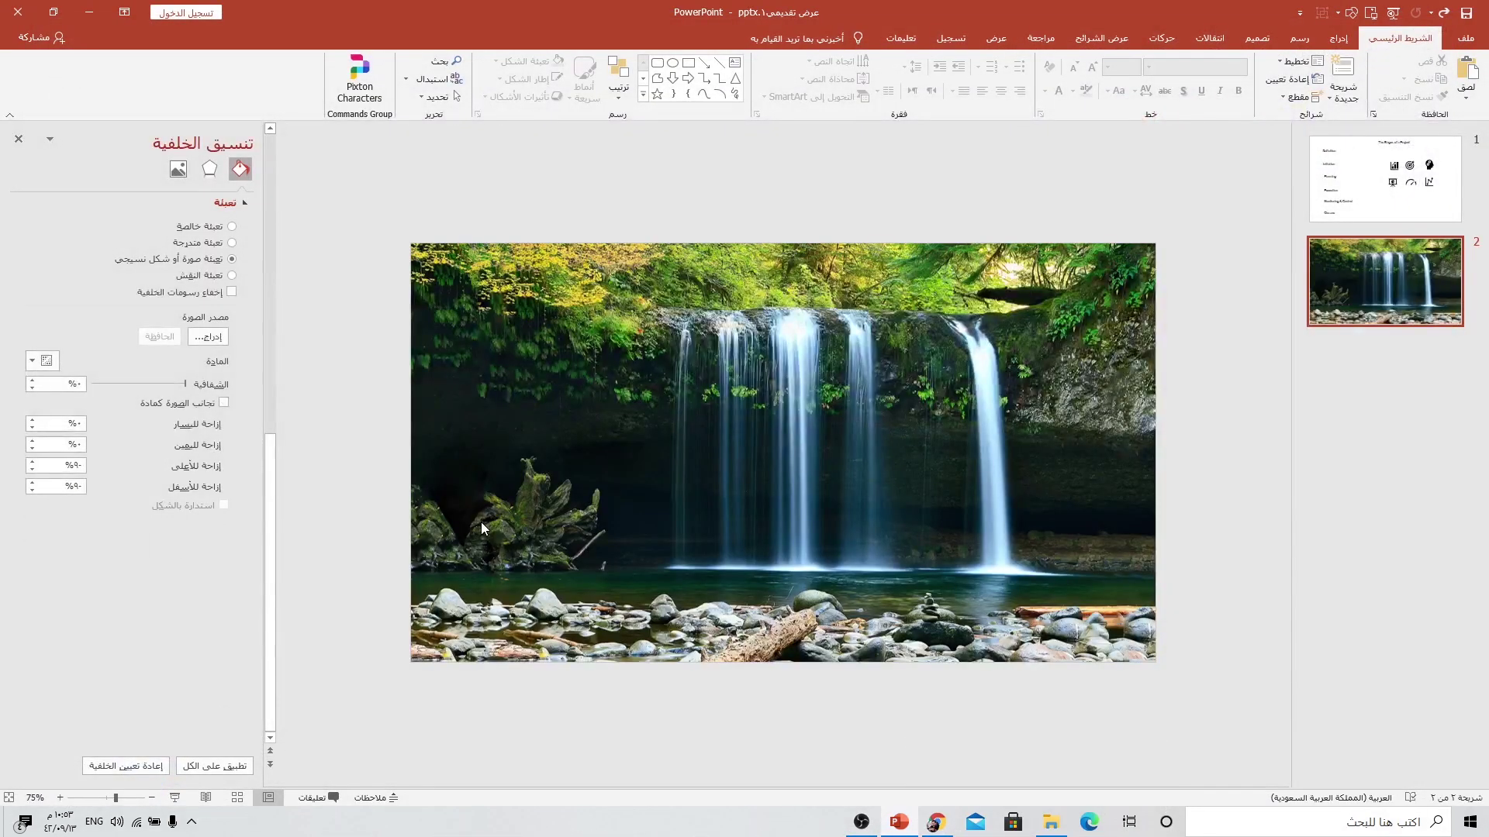
# - Apply the Blur artistic effect to the background picture with radius 18
pyautogui.click(211, 169)
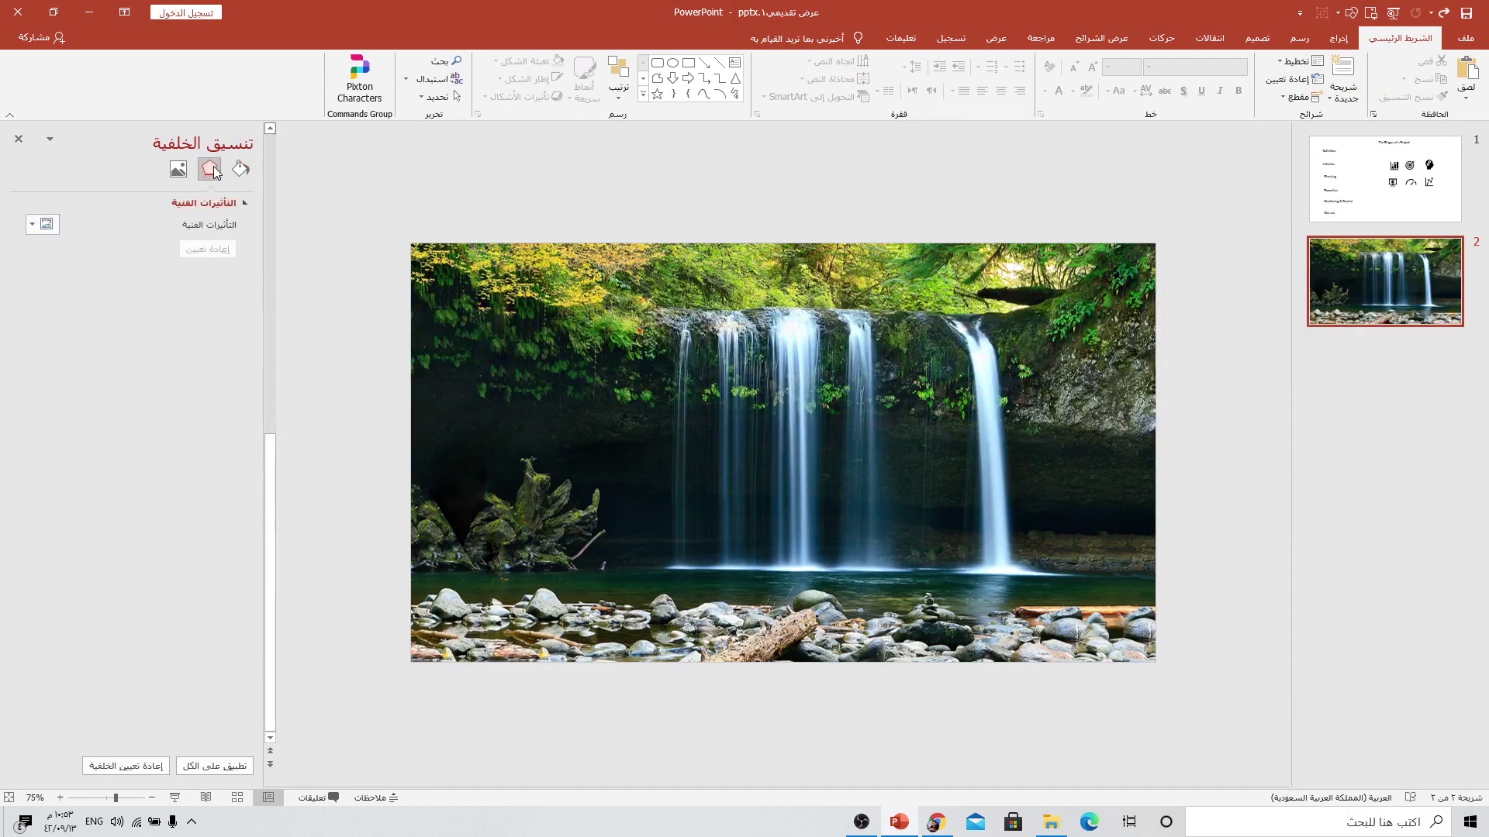
pyautogui.click(44, 226)
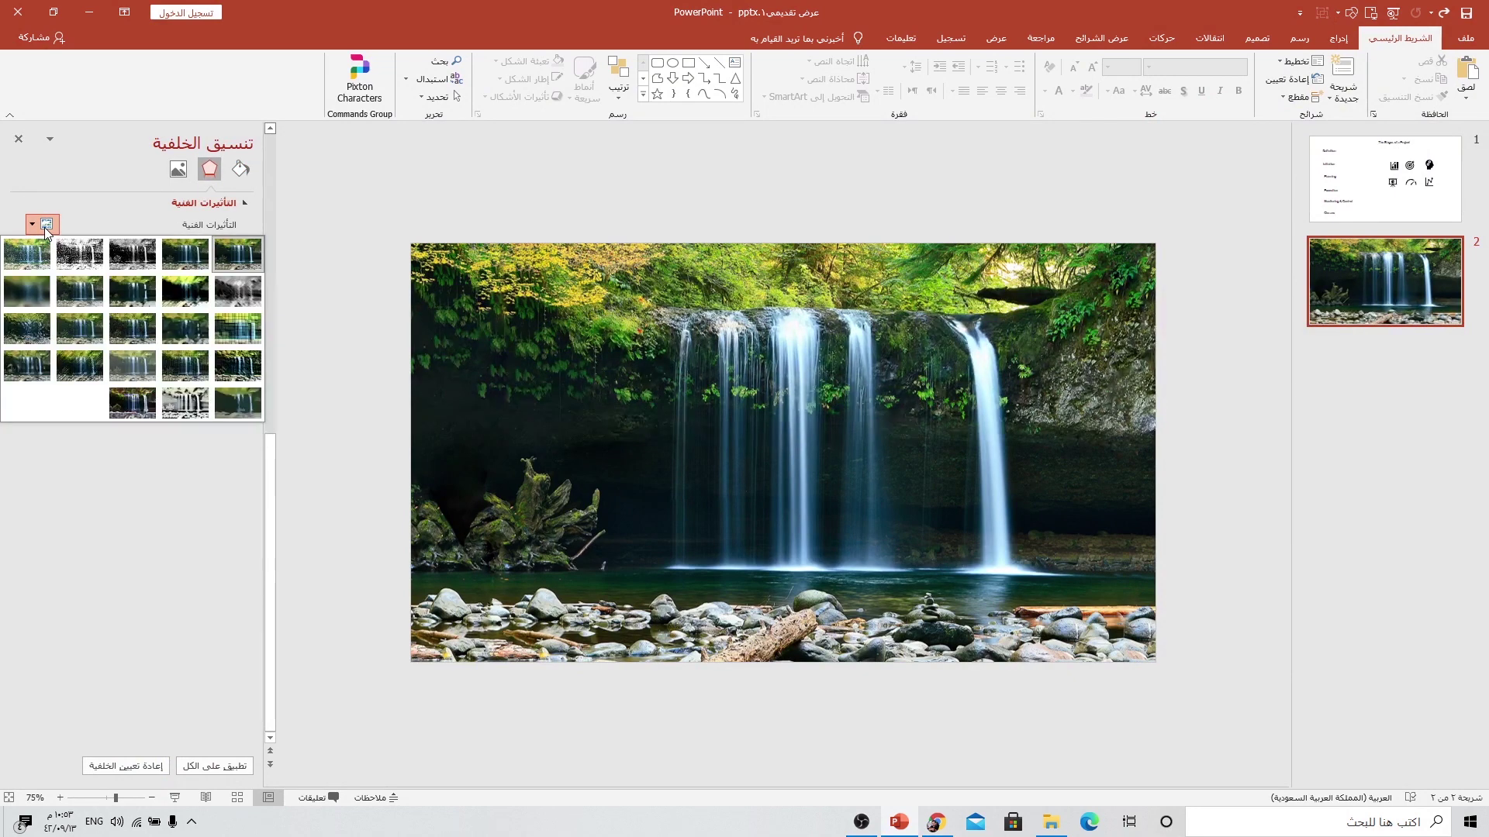
pyautogui.click(21, 291)
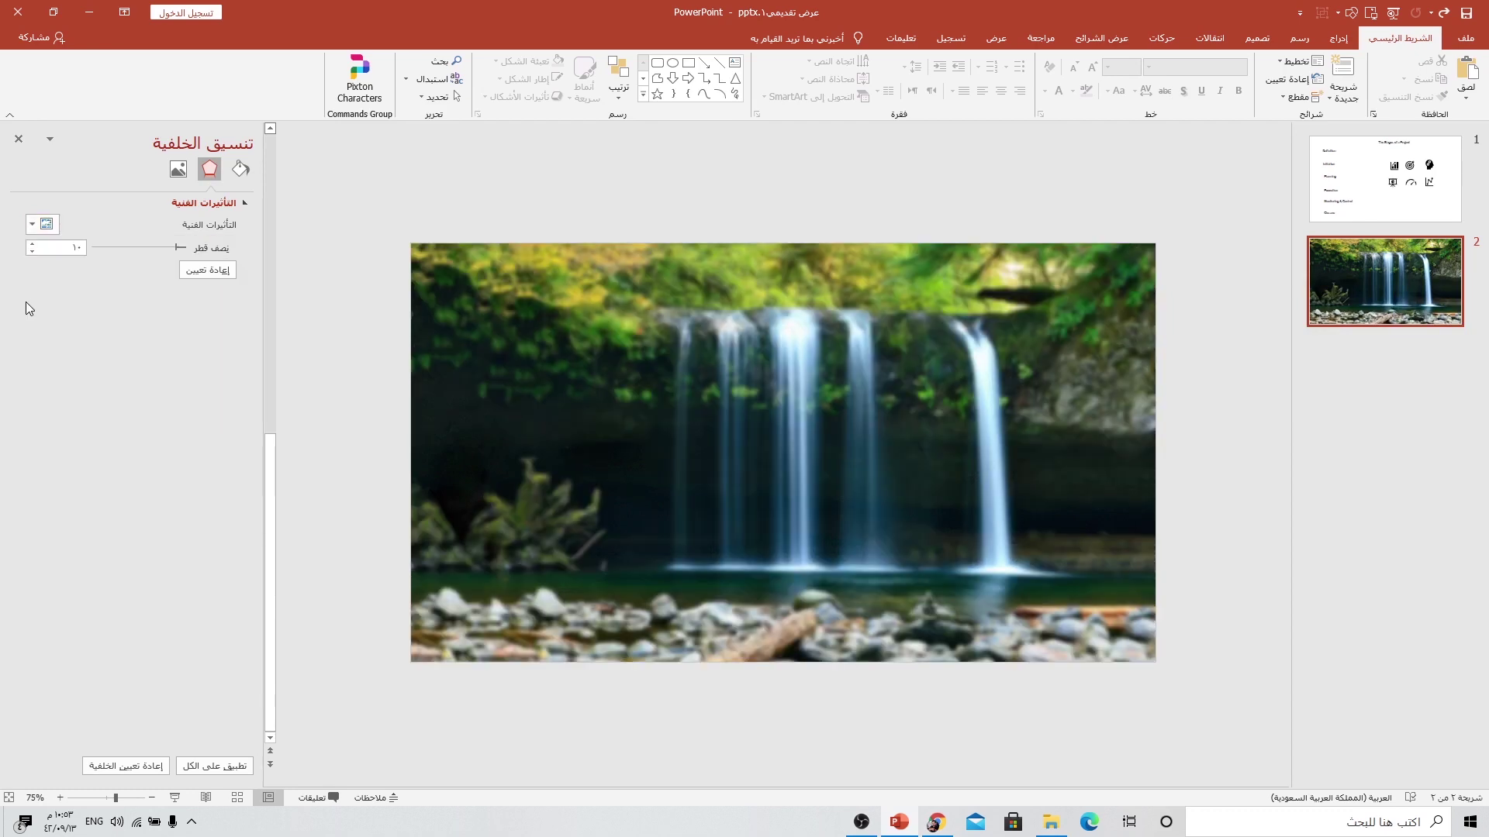
pyautogui.moveTo(177, 247); pyautogui.dragTo(166, 247)
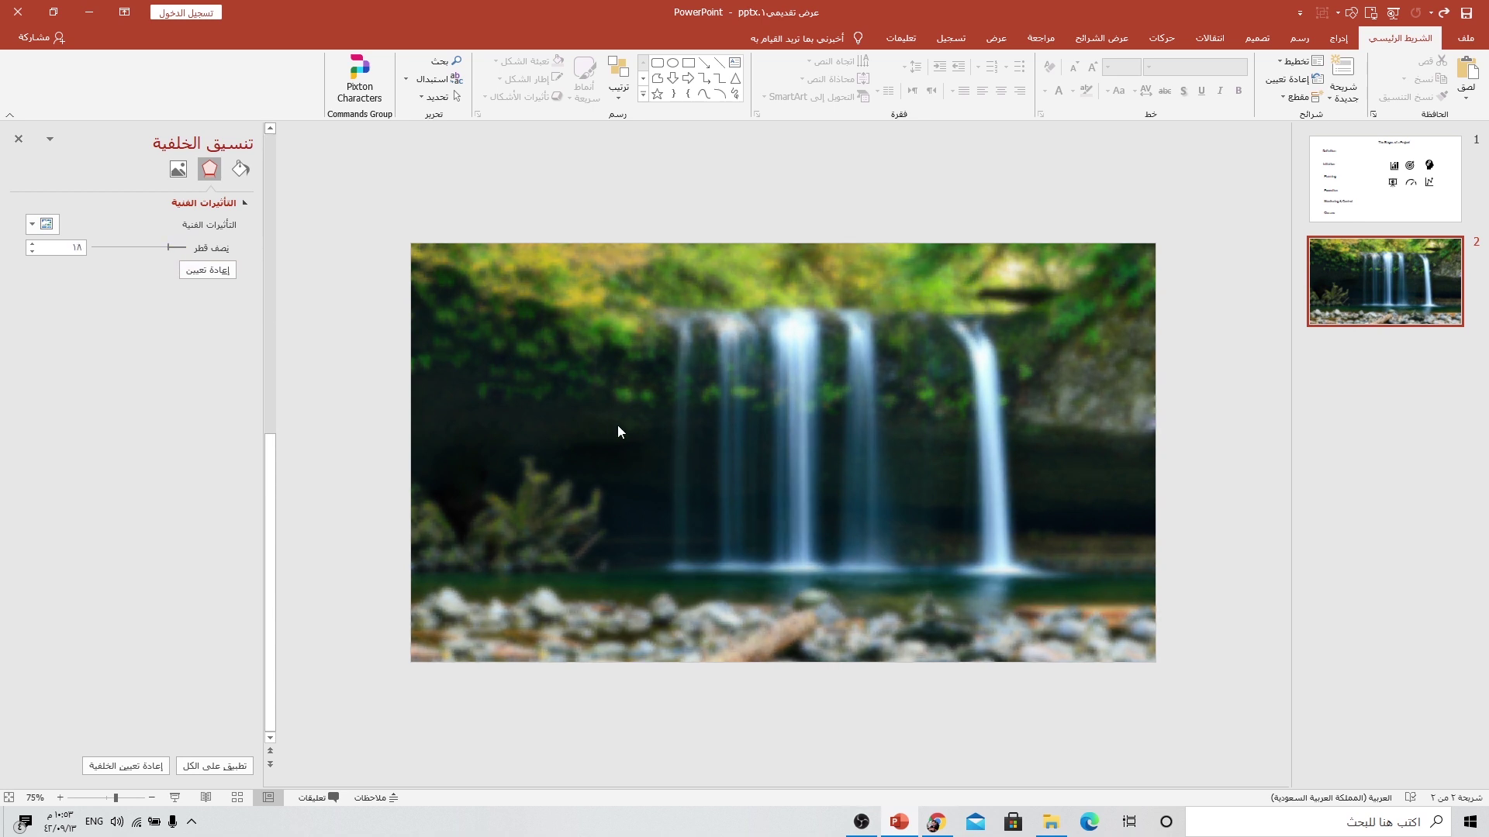
pyautogui.click(1346, 39)
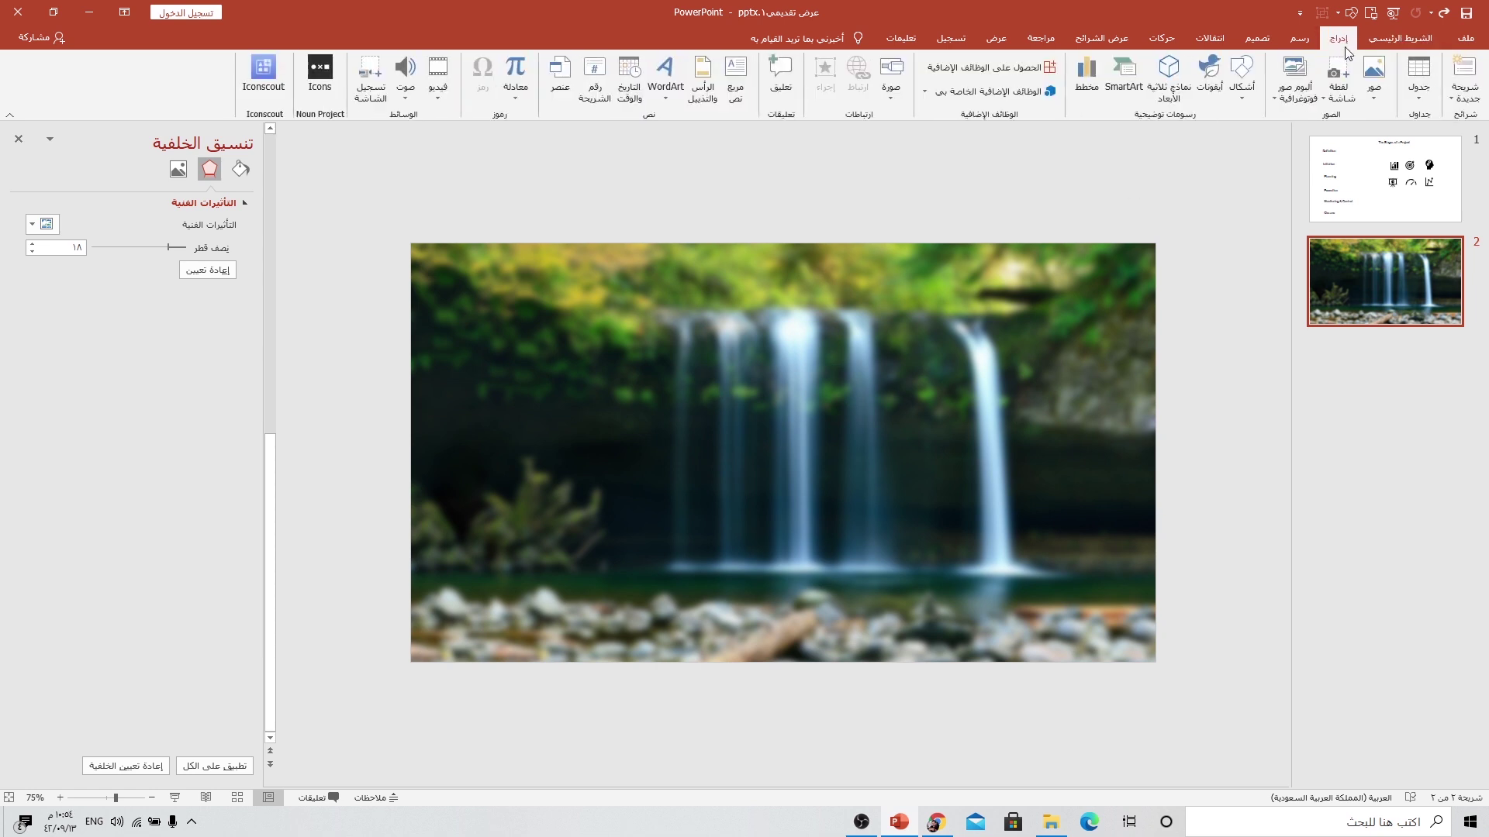
# - Insert the waterfalls image from this device onto slide 2
pyautogui.click(1374, 97)
pyautogui.click(1345, 135)
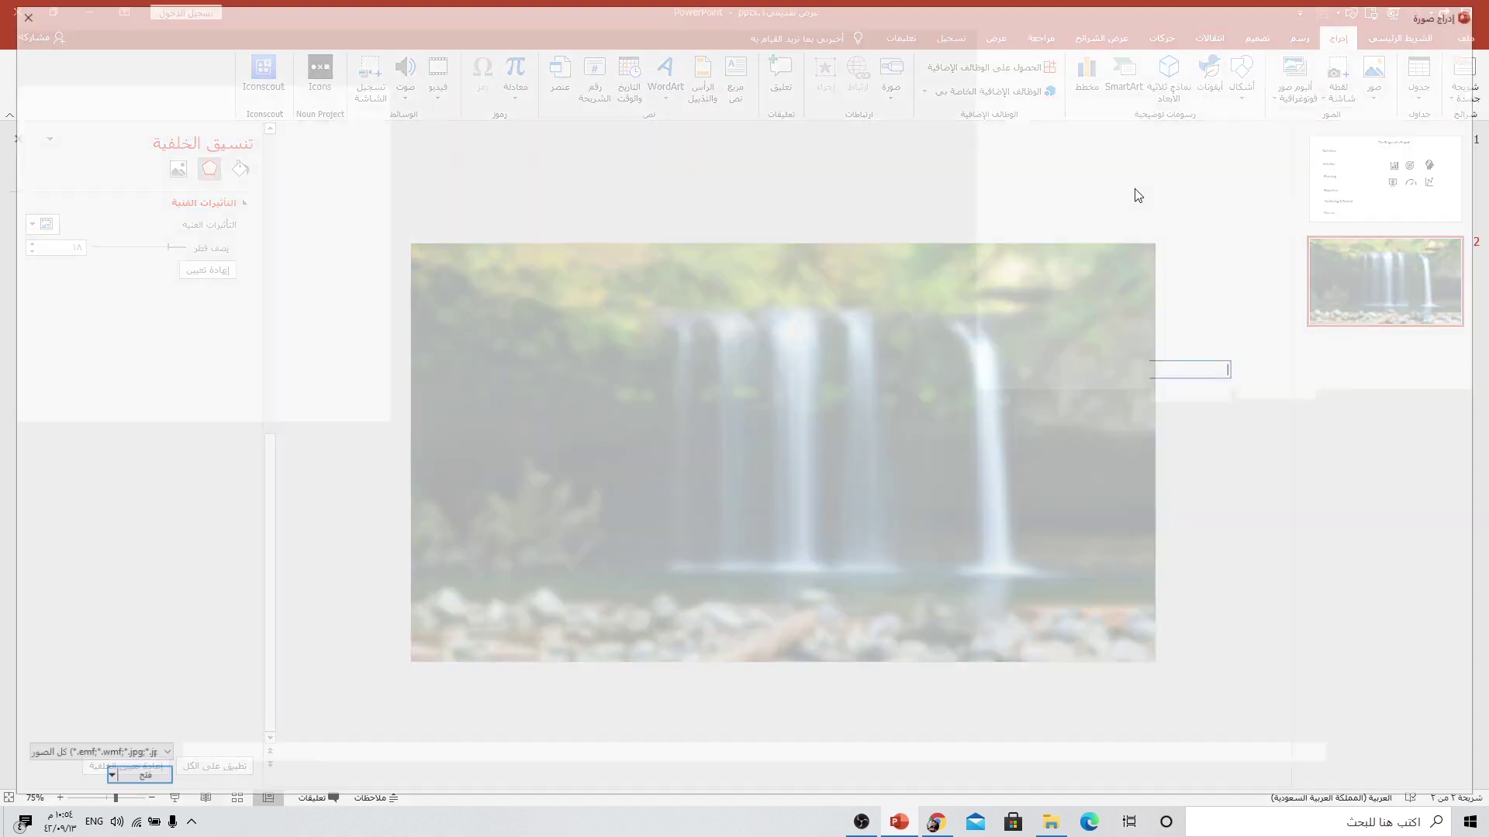
pyautogui.click(1052, 142)
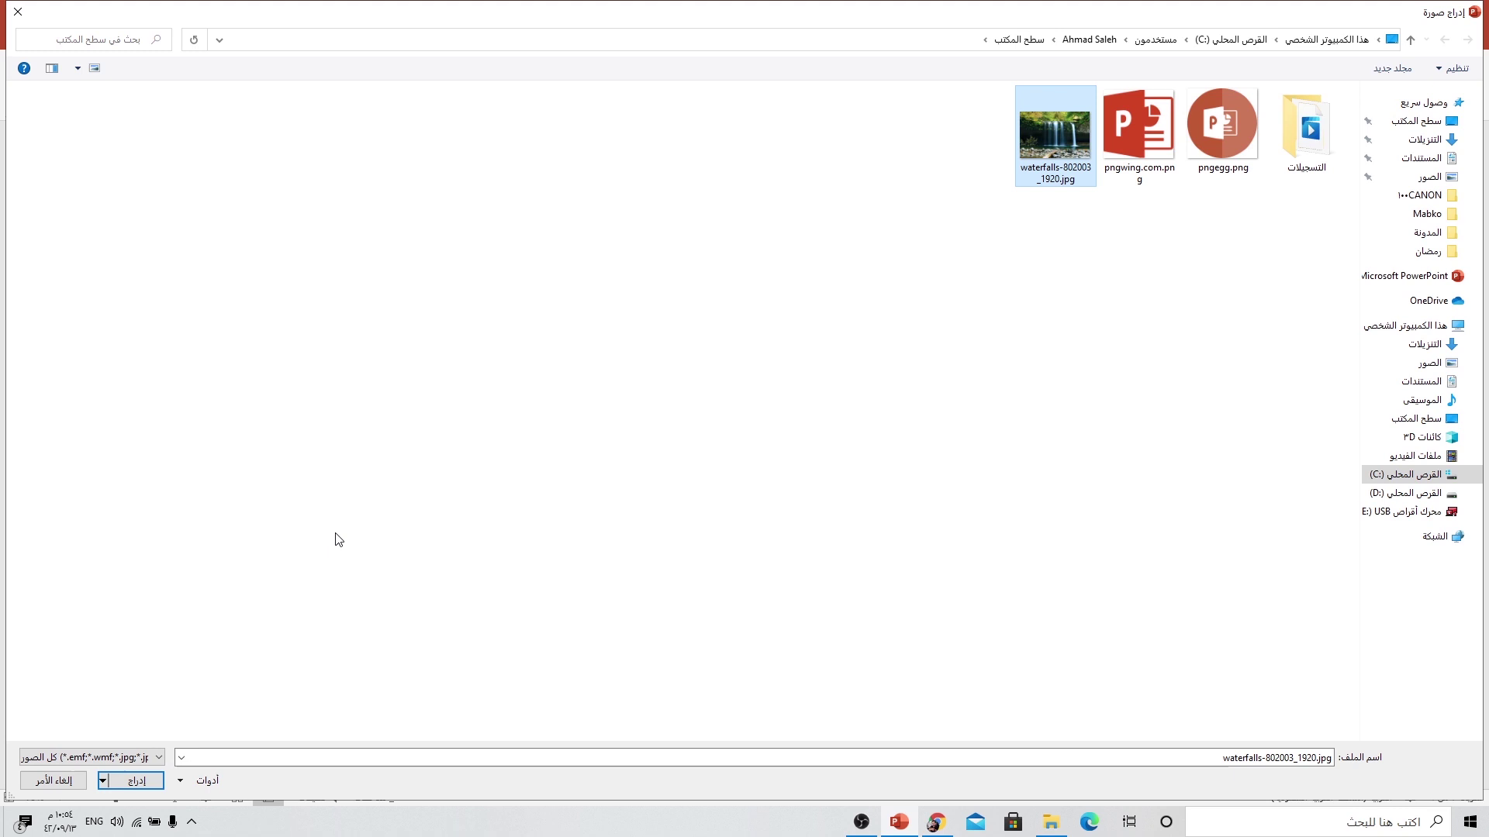
pyautogui.click(130, 778)
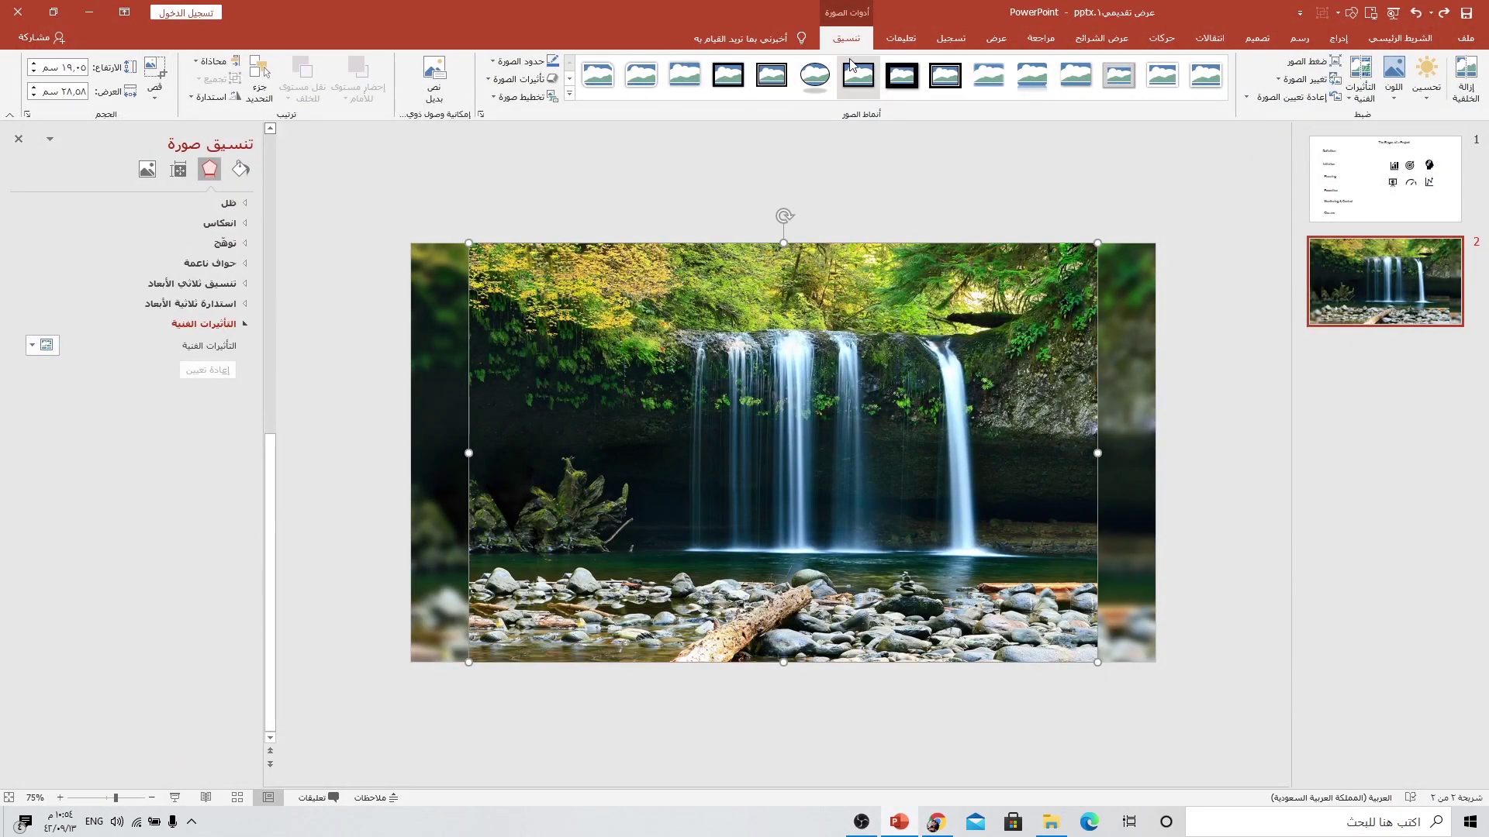
# - Crop the photo to 16:9 and fit it to cover the whole slide at 33.87 × 19.05 cm
pyautogui.click(153, 99)
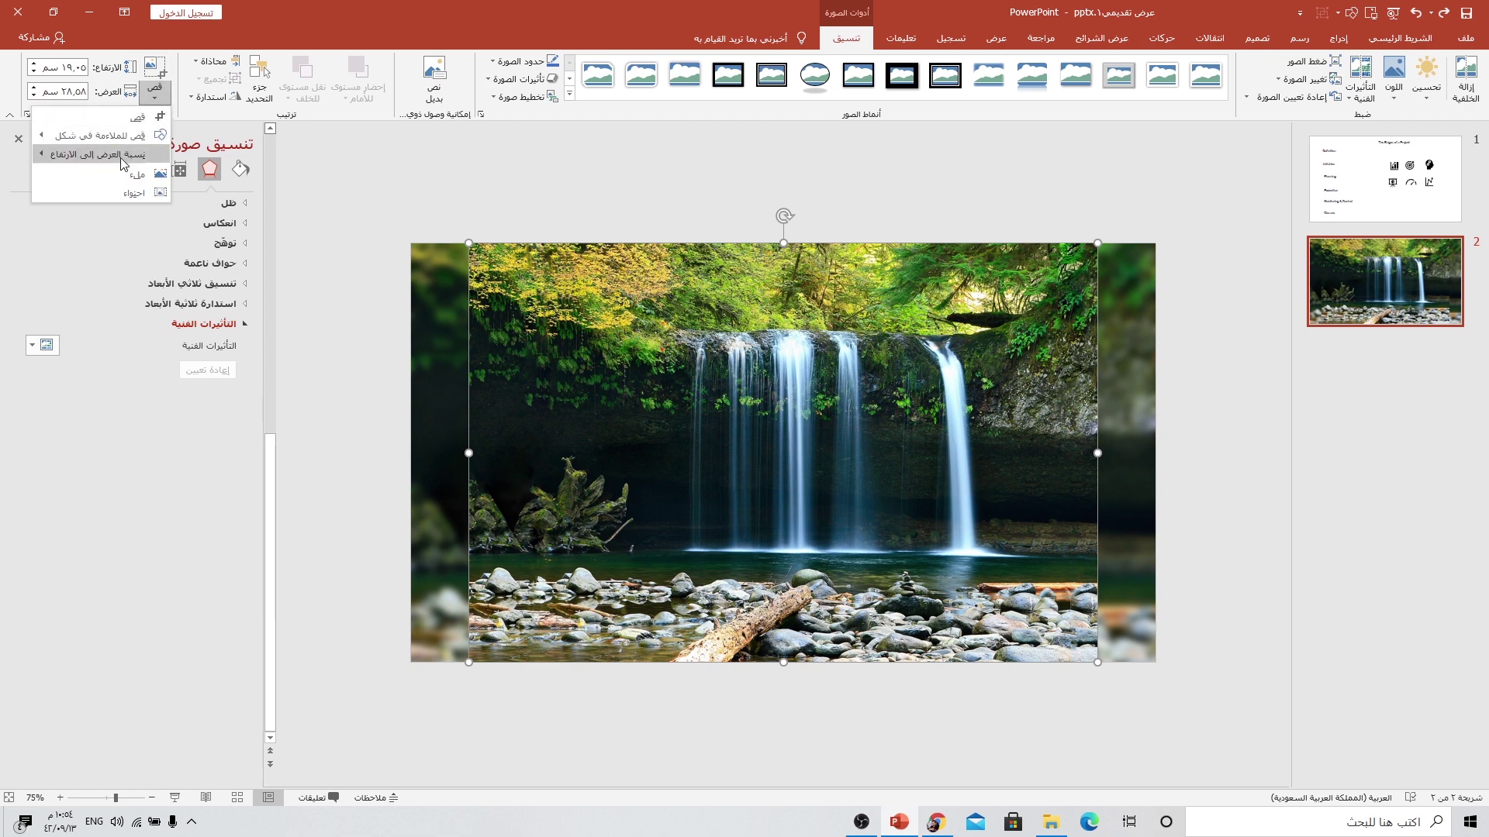
pyautogui.moveTo(93, 154)
pyautogui.click(202, 377)
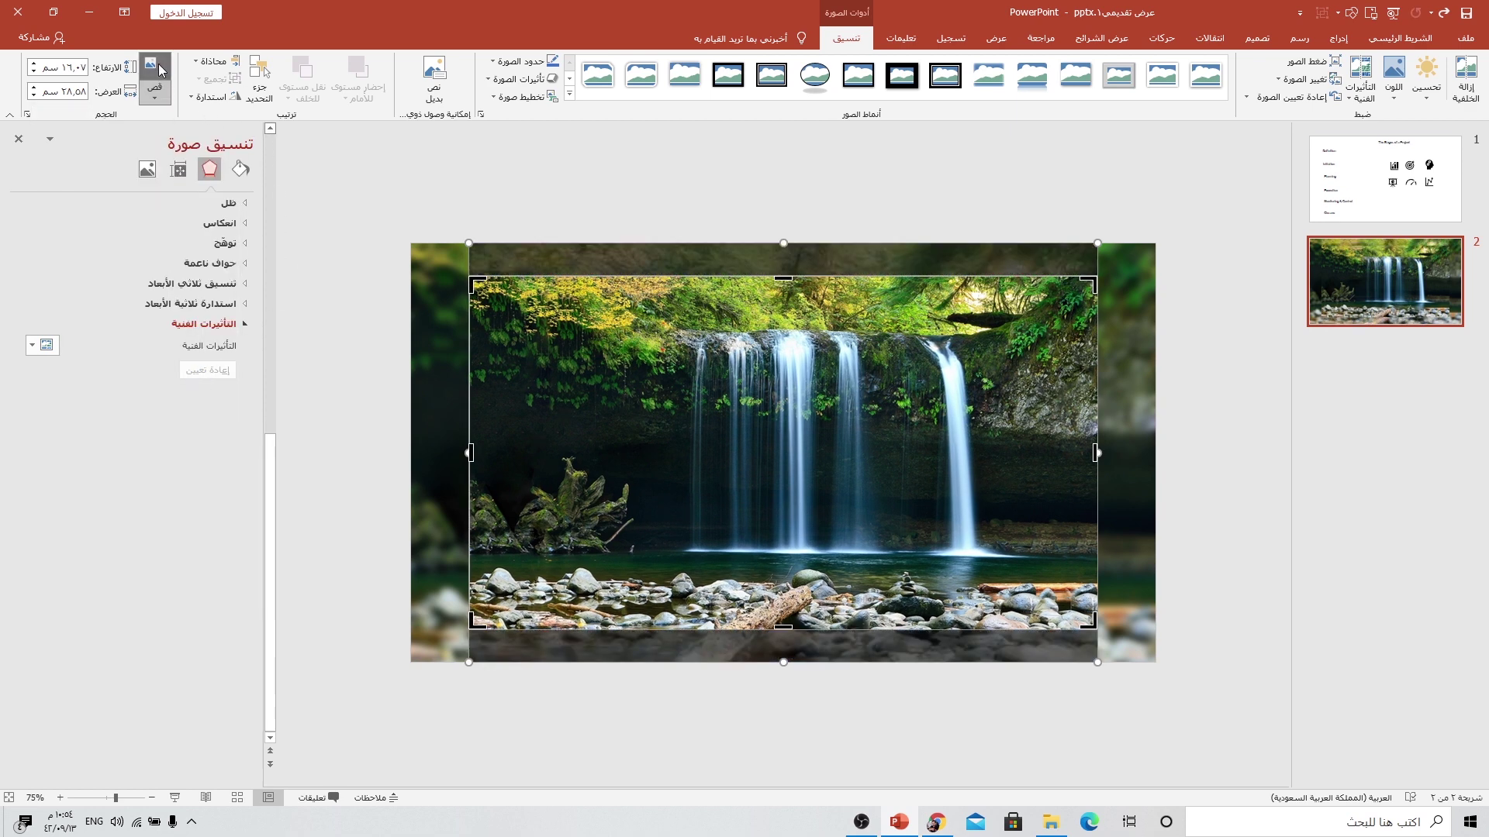
pyautogui.moveTo(499, 313); pyautogui.dragTo(453, 288)
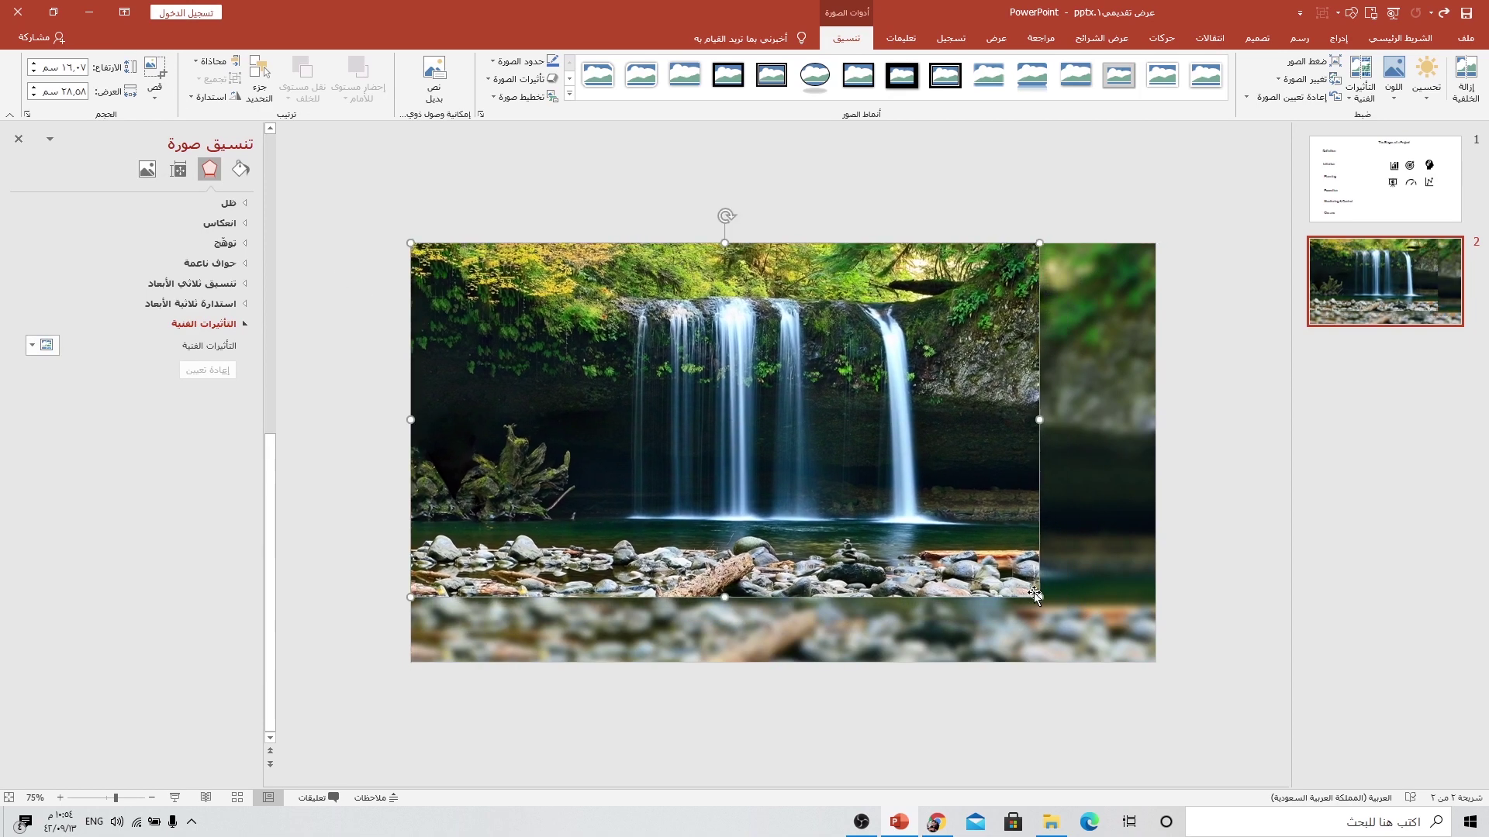
pyautogui.moveTo(1035, 594); pyautogui.dragTo(1149, 633)
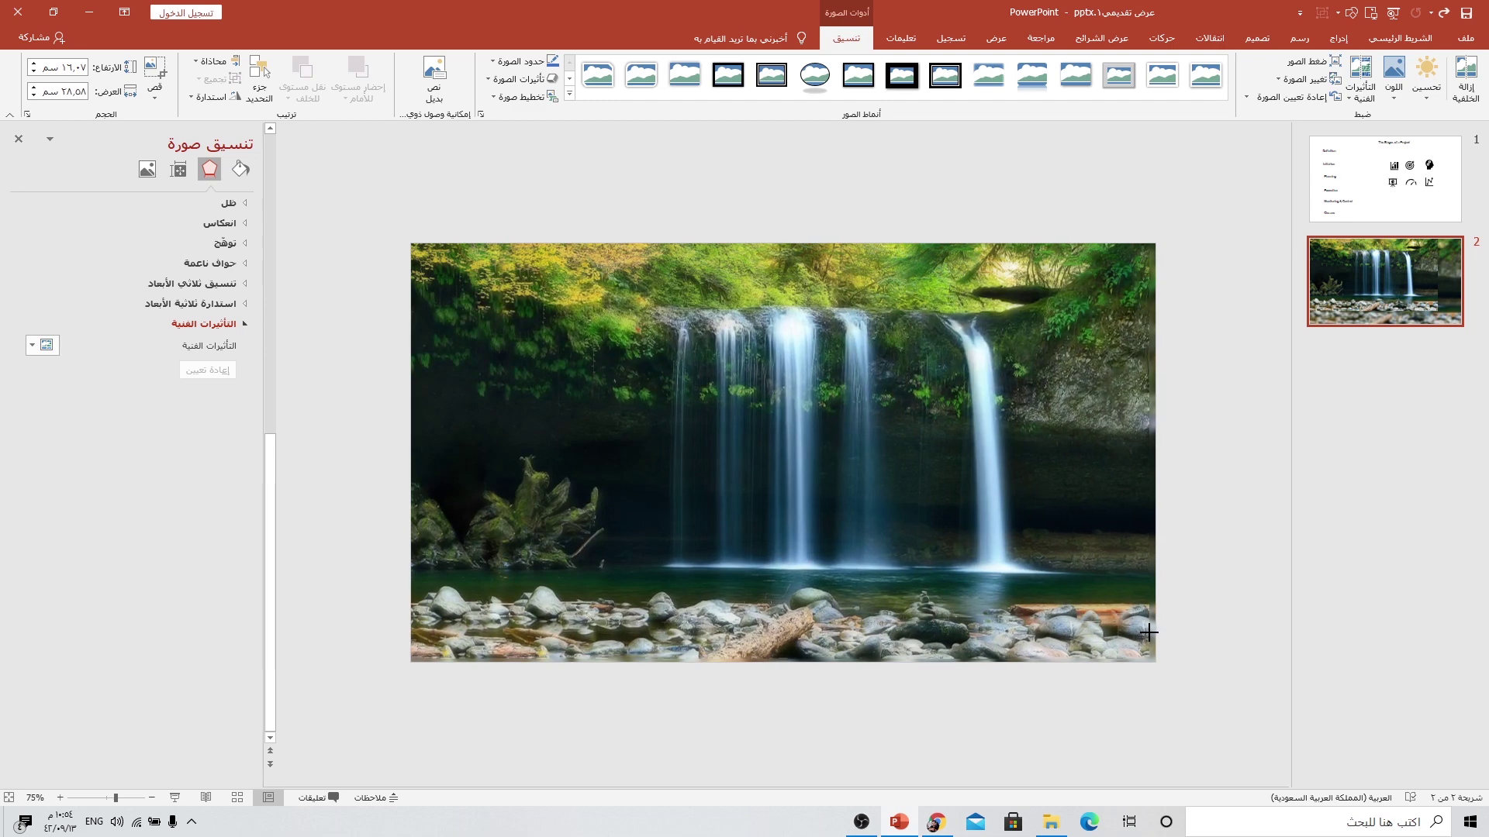
pyautogui.moveTo(650, 365); pyautogui.dragTo(1025, 354)
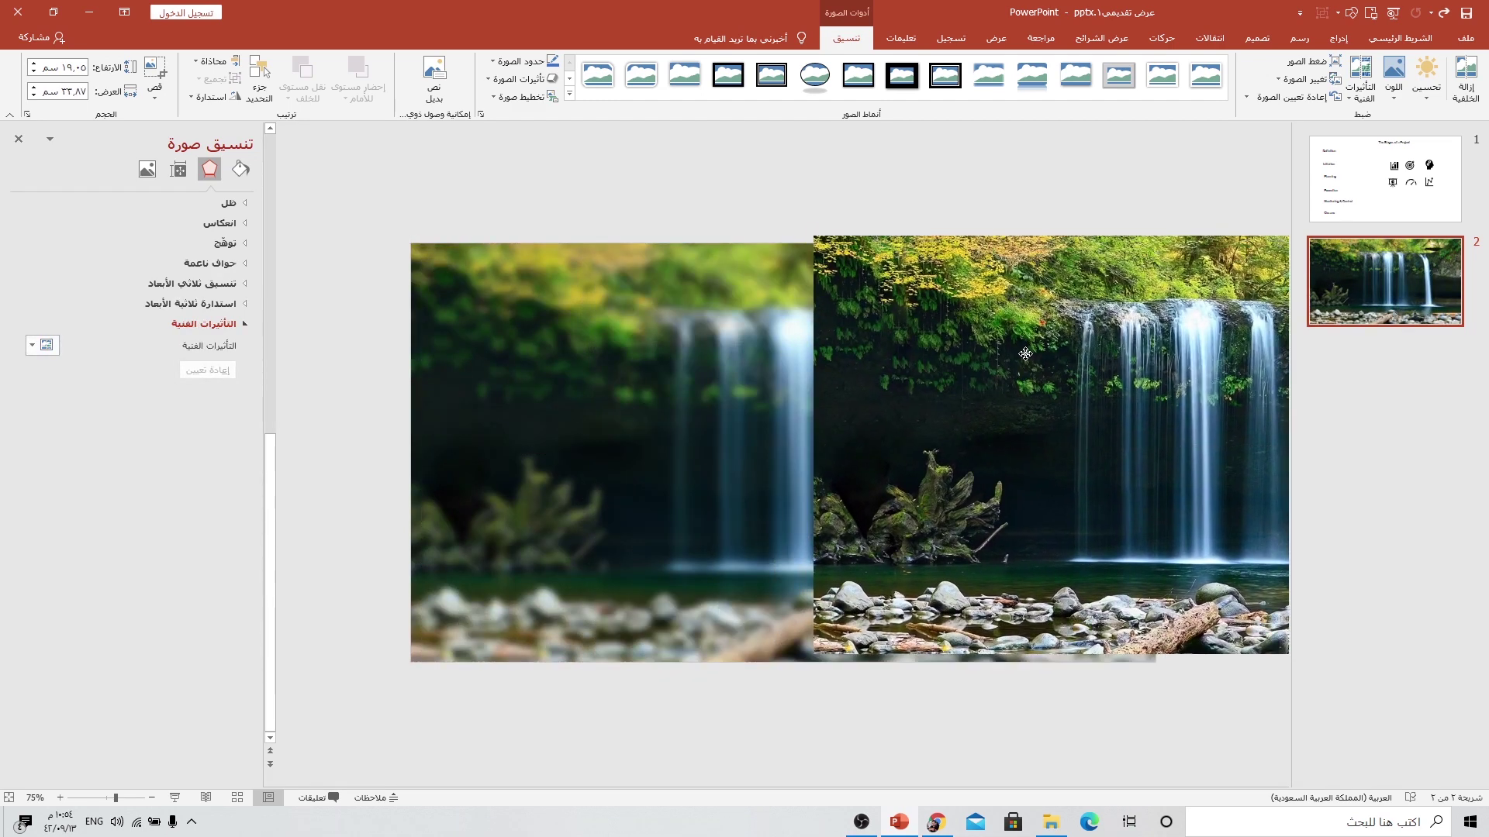
pyautogui.moveTo(1026, 354)
pyautogui.mouseDown()
pyautogui.moveTo(710, 393)
pyautogui.moveTo(618, 360)
pyautogui.mouseUp()
pyautogui.click(1339, 38)
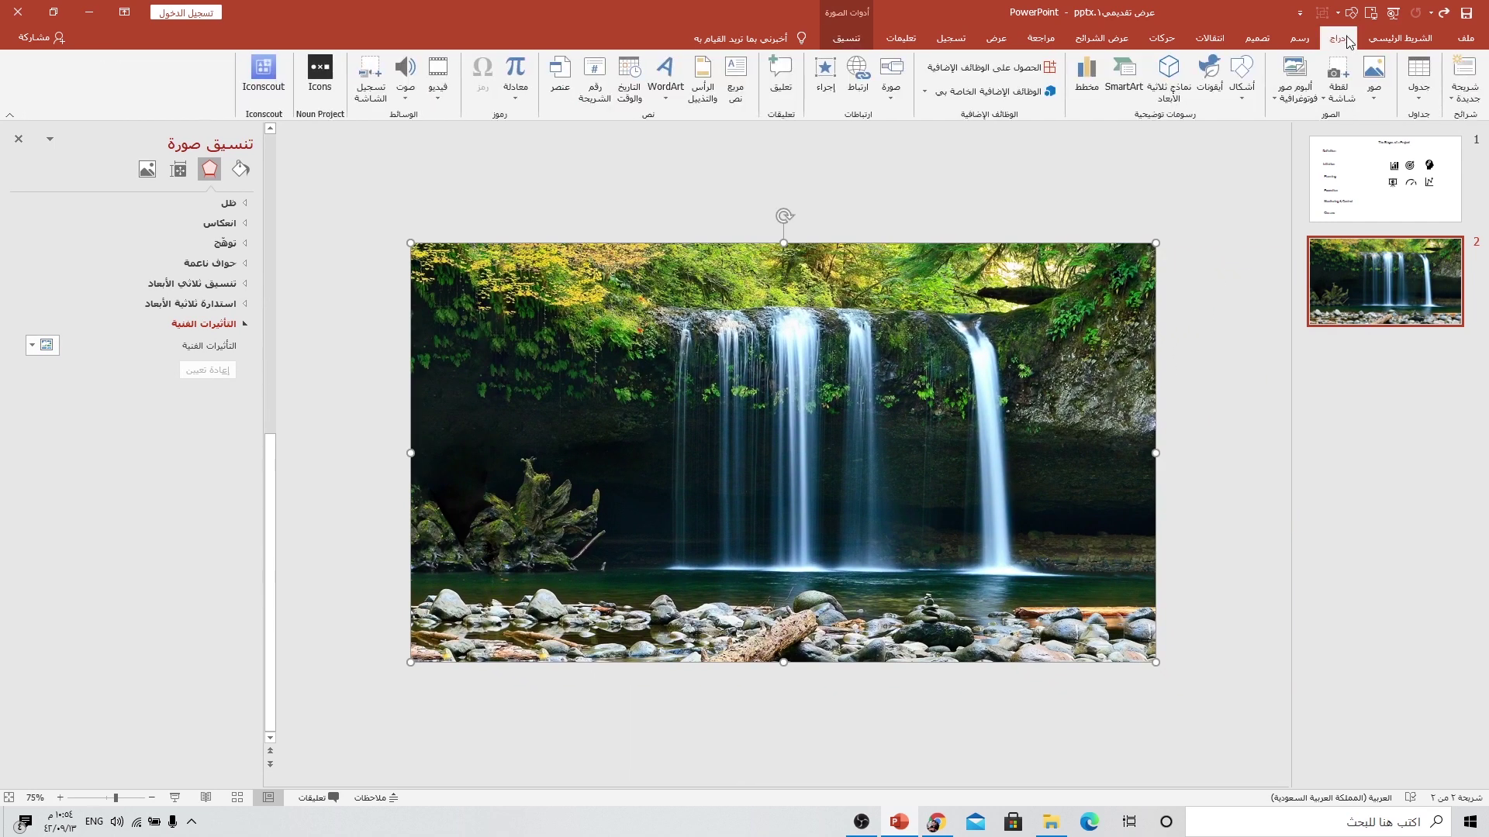
# - Draw a rounded rectangle on the photo's left, flatten its corners slightly, and give it a white outline
pyautogui.click(1242, 86)
pyautogui.click(1172, 132)
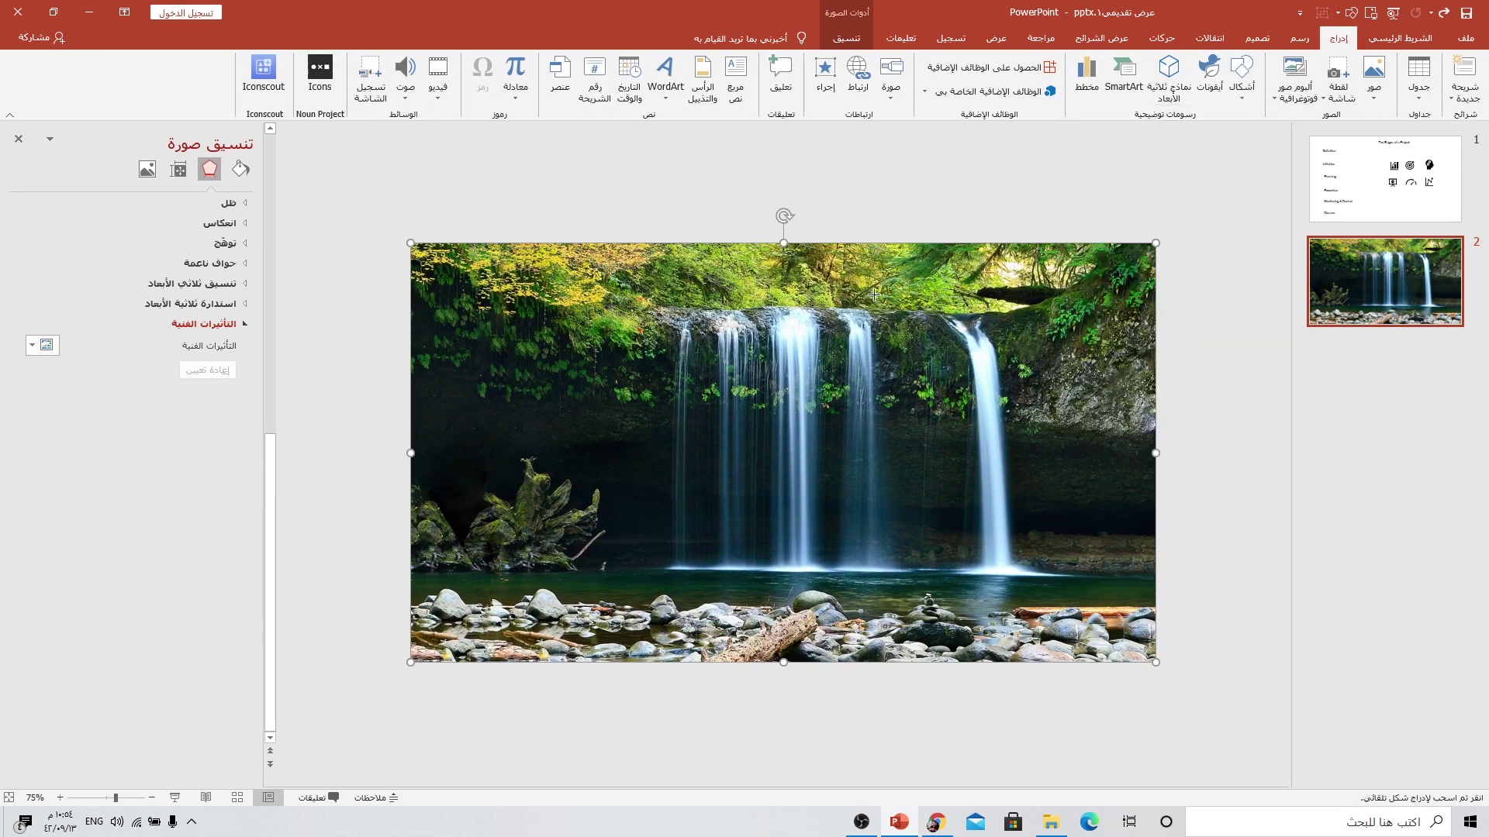
pyautogui.moveTo(505, 334); pyautogui.dragTo(656, 524)
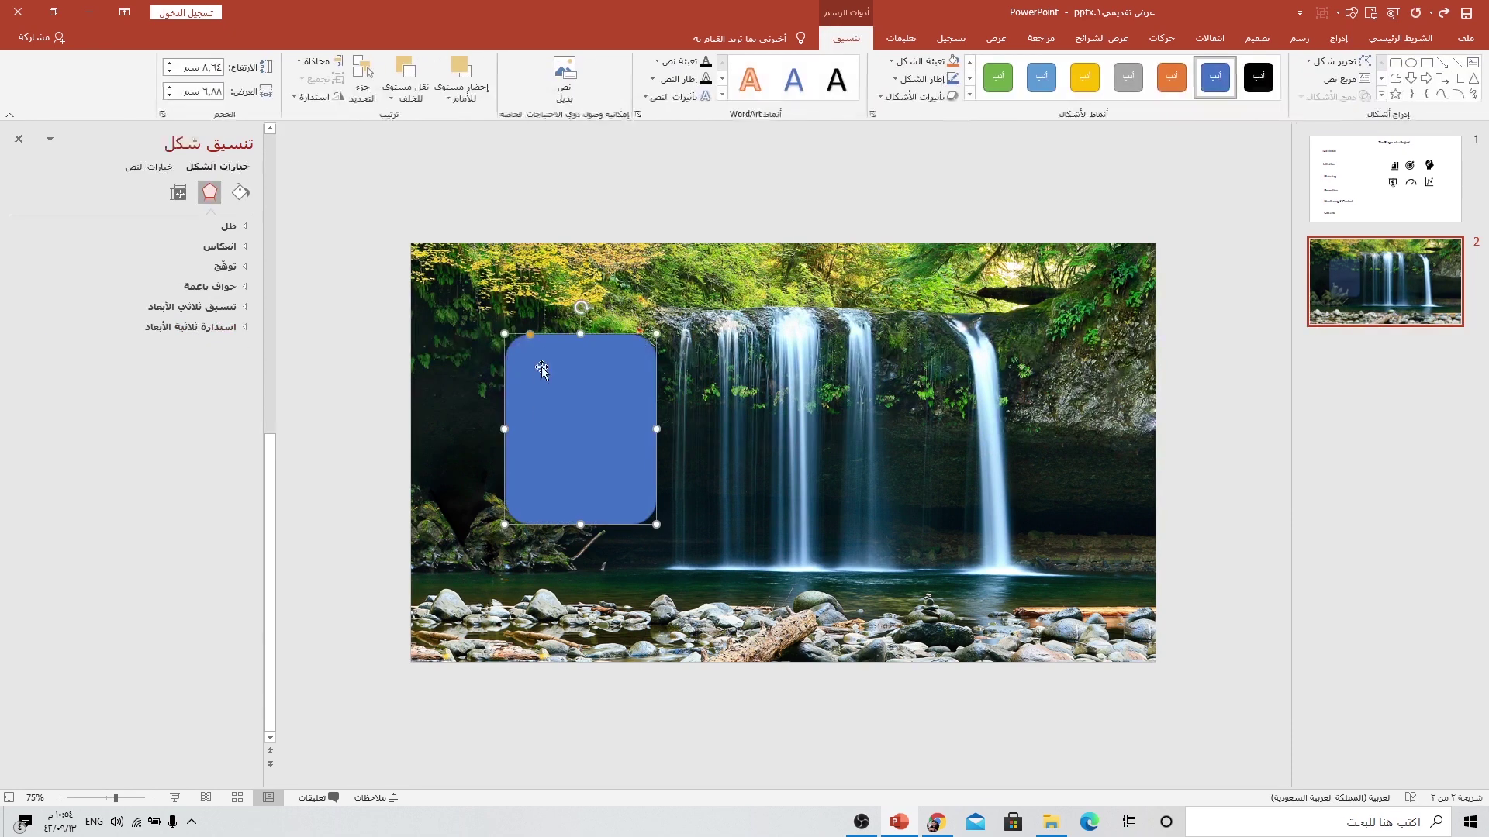
pyautogui.moveTo(530, 335); pyautogui.dragTo(522, 333)
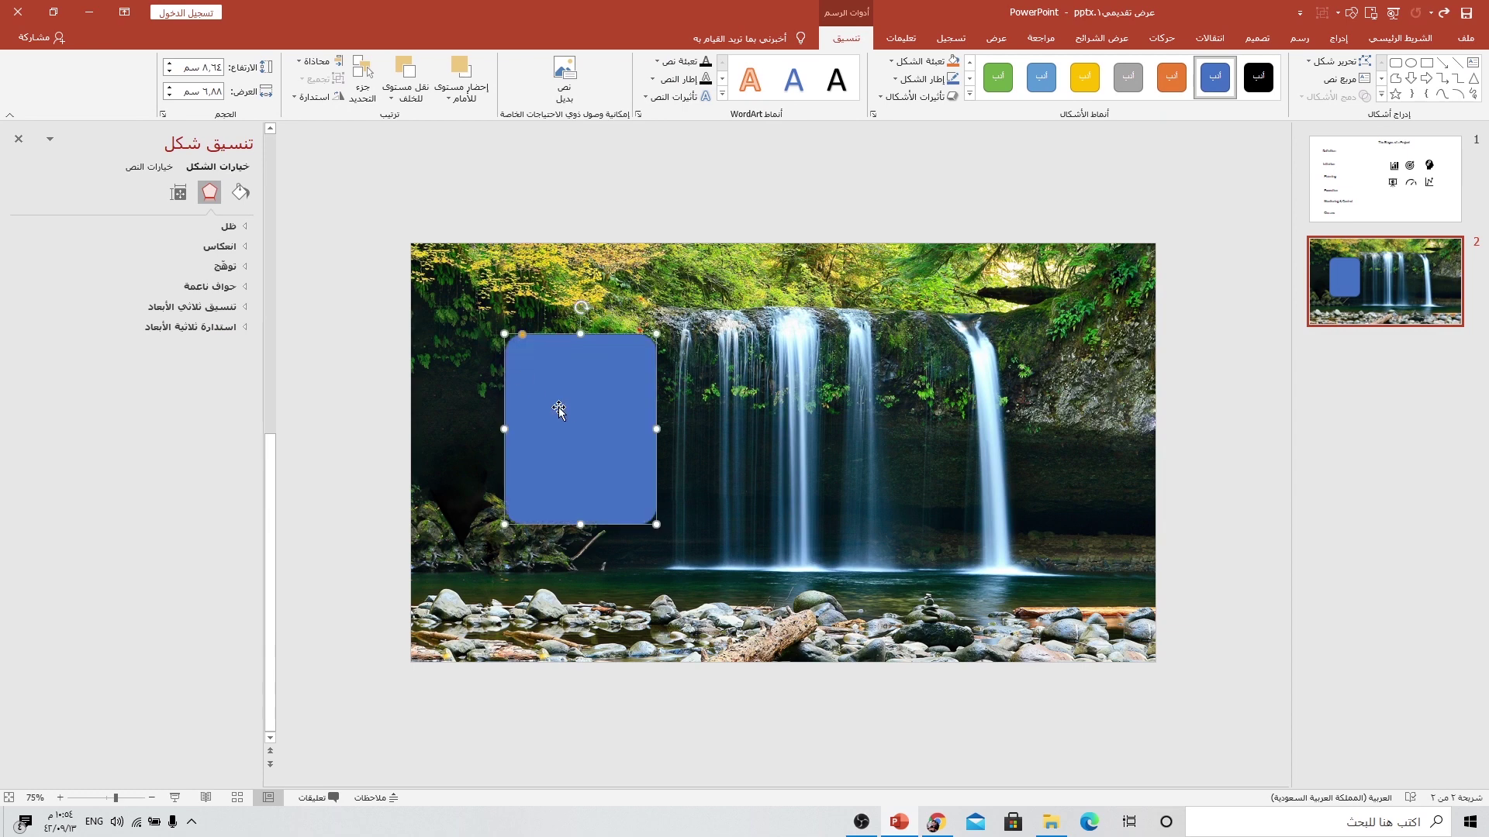
pyautogui.moveTo(558, 408); pyautogui.dragTo(565, 418)
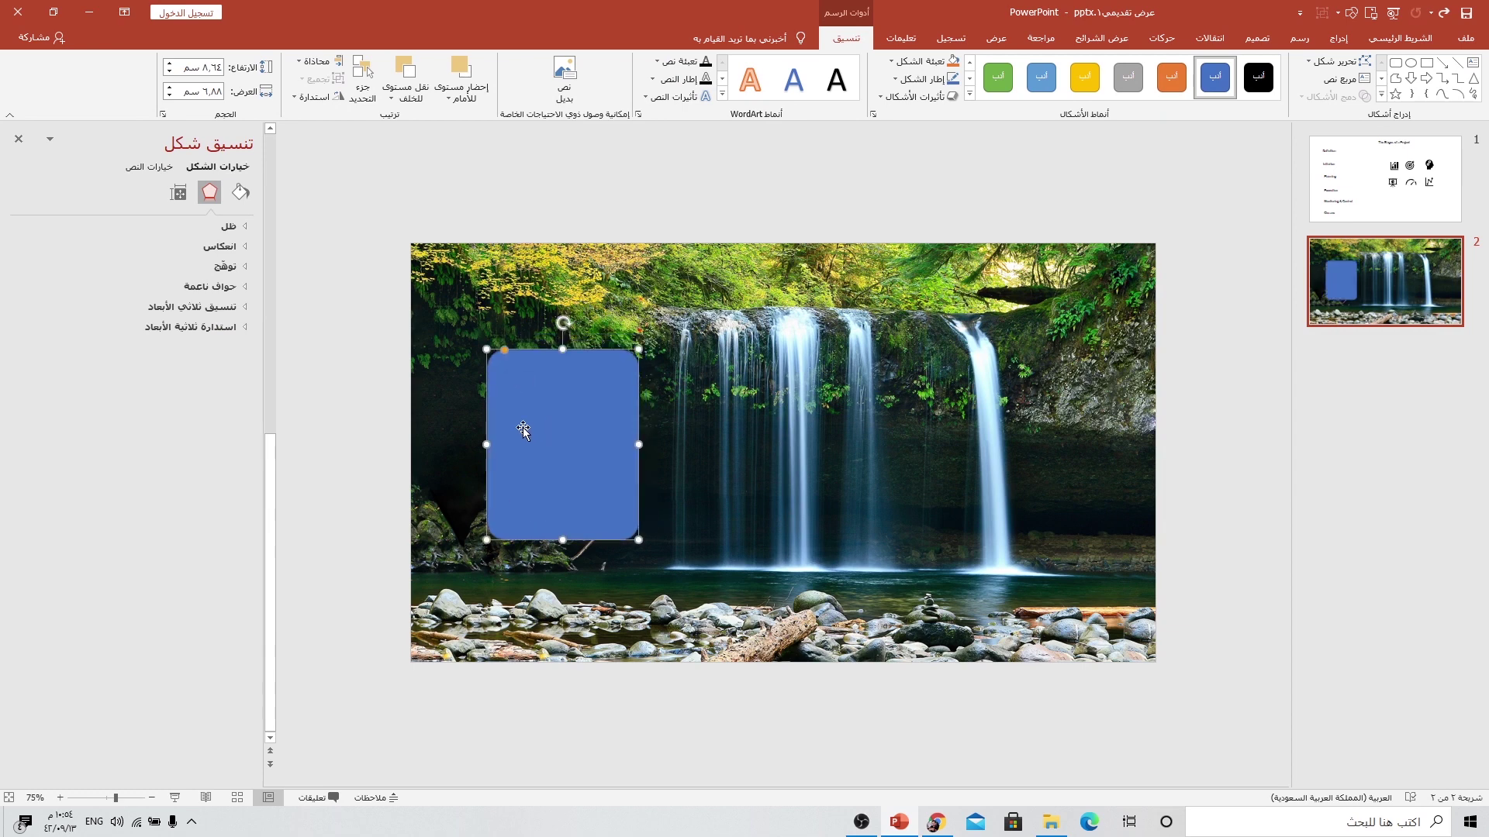
pyautogui.scroll(5, 564, 419)
pyautogui.click(936, 81)
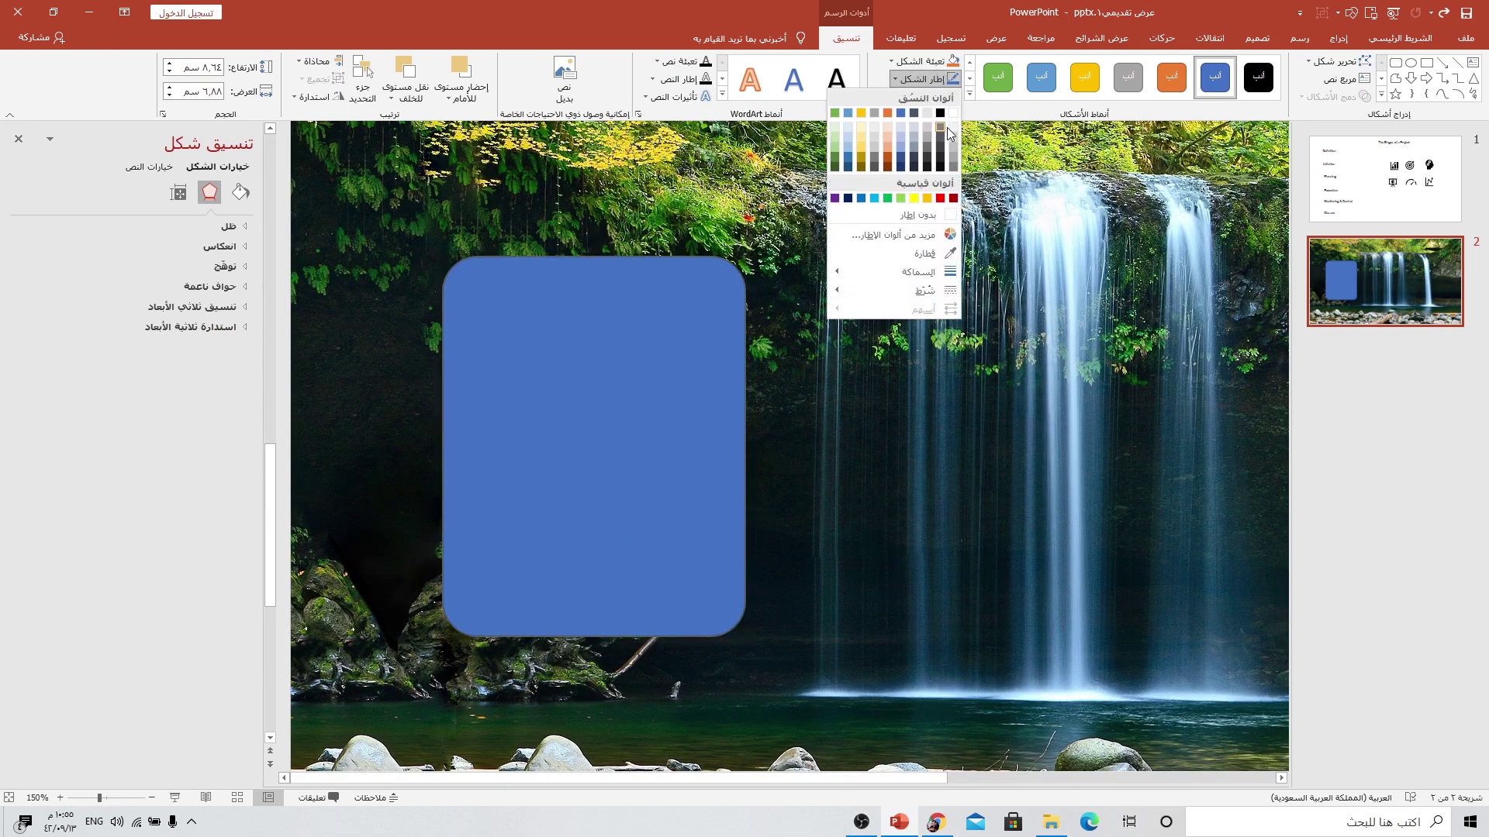
pyautogui.click(953, 113)
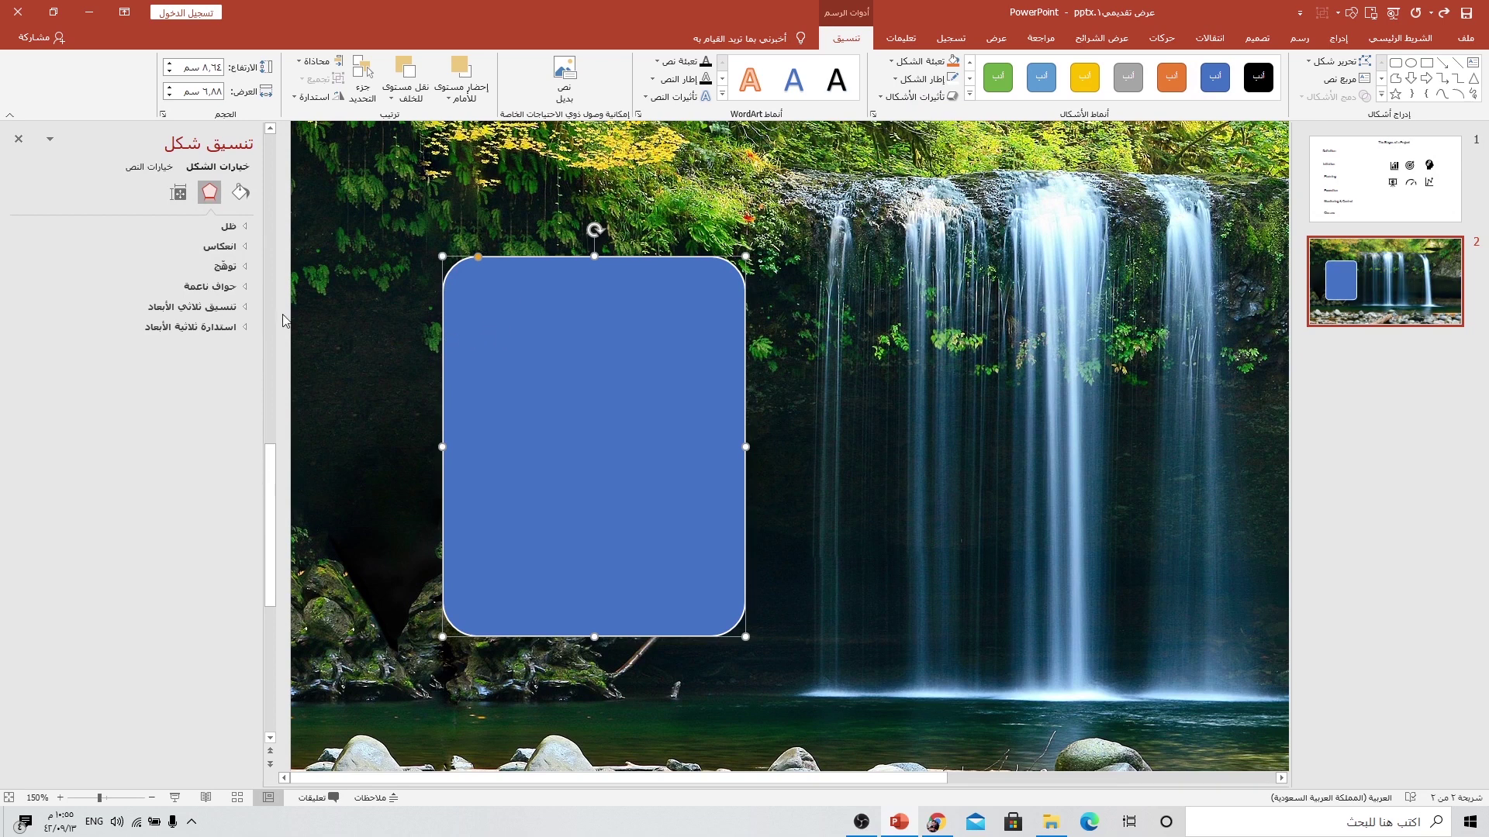
# - Switch the card's fill to a gradient and shift one stop to change the blend
pyautogui.click(241, 194)
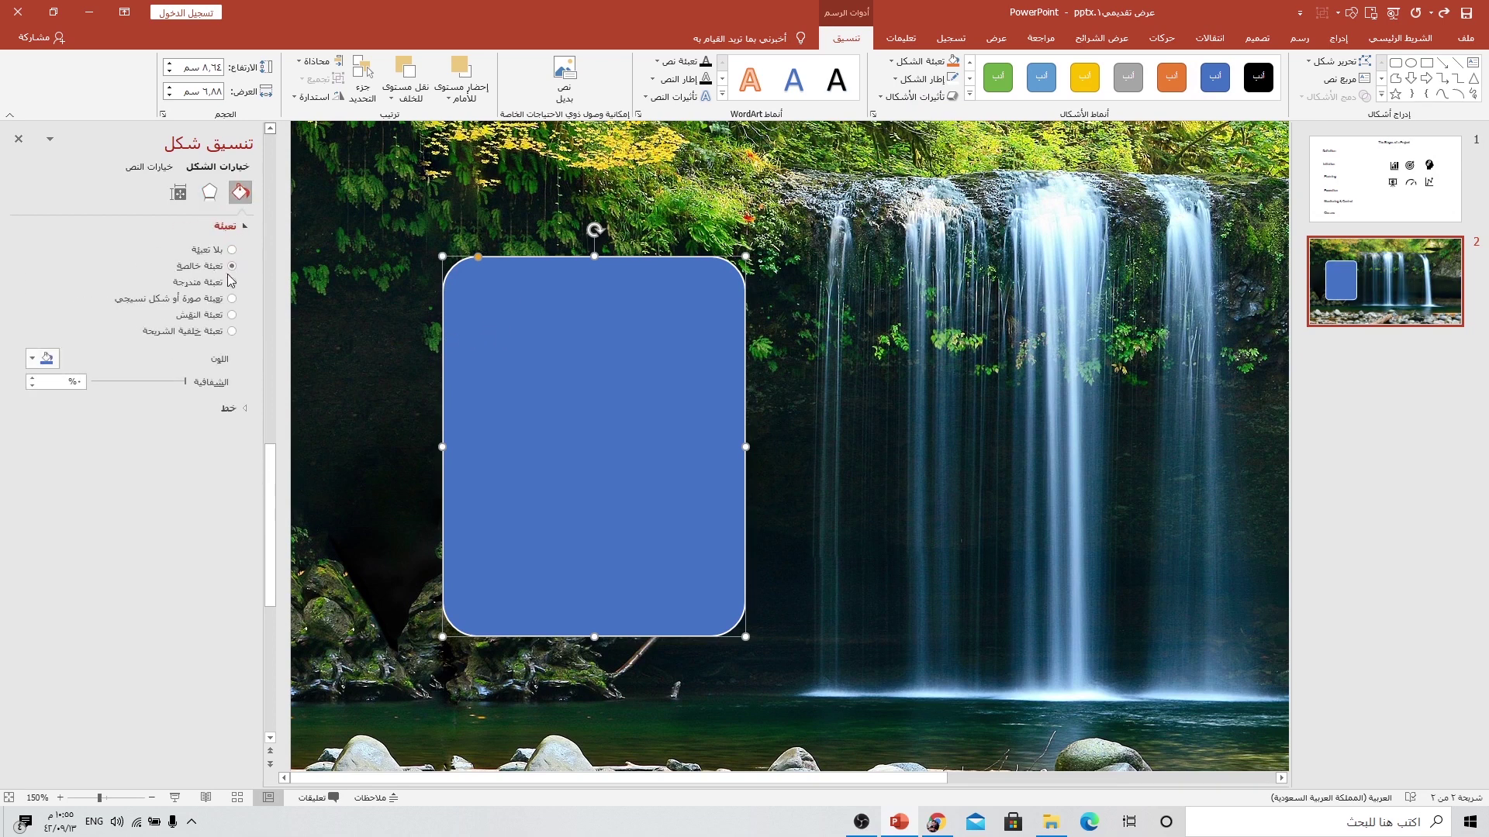
pyautogui.click(183, 288)
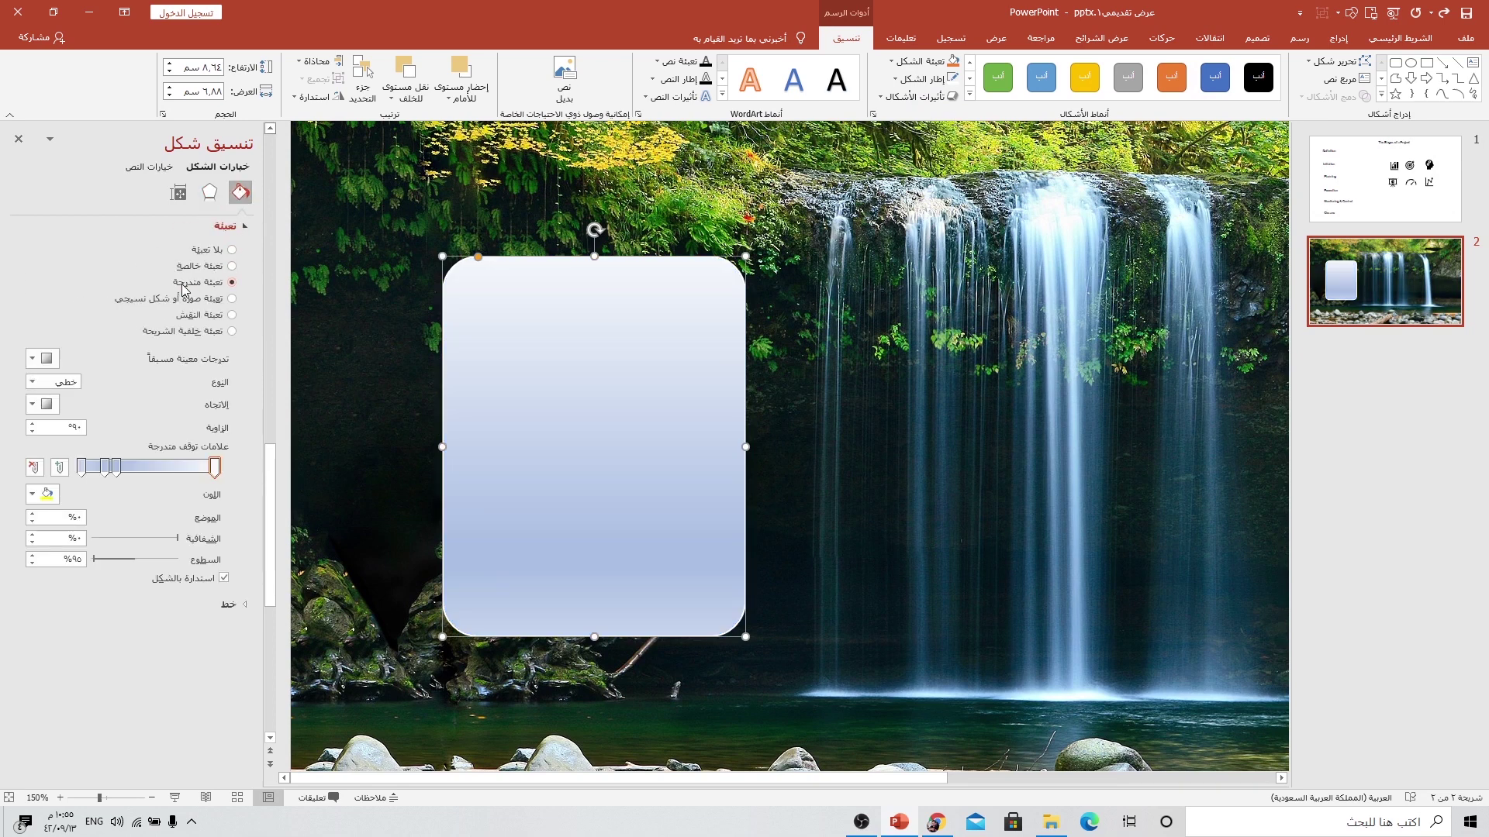
pyautogui.moveTo(116, 466)
pyautogui.mouseDown()
pyautogui.moveTo(192, 469)
pyautogui.moveTo(101, 466)
pyautogui.mouseUp()
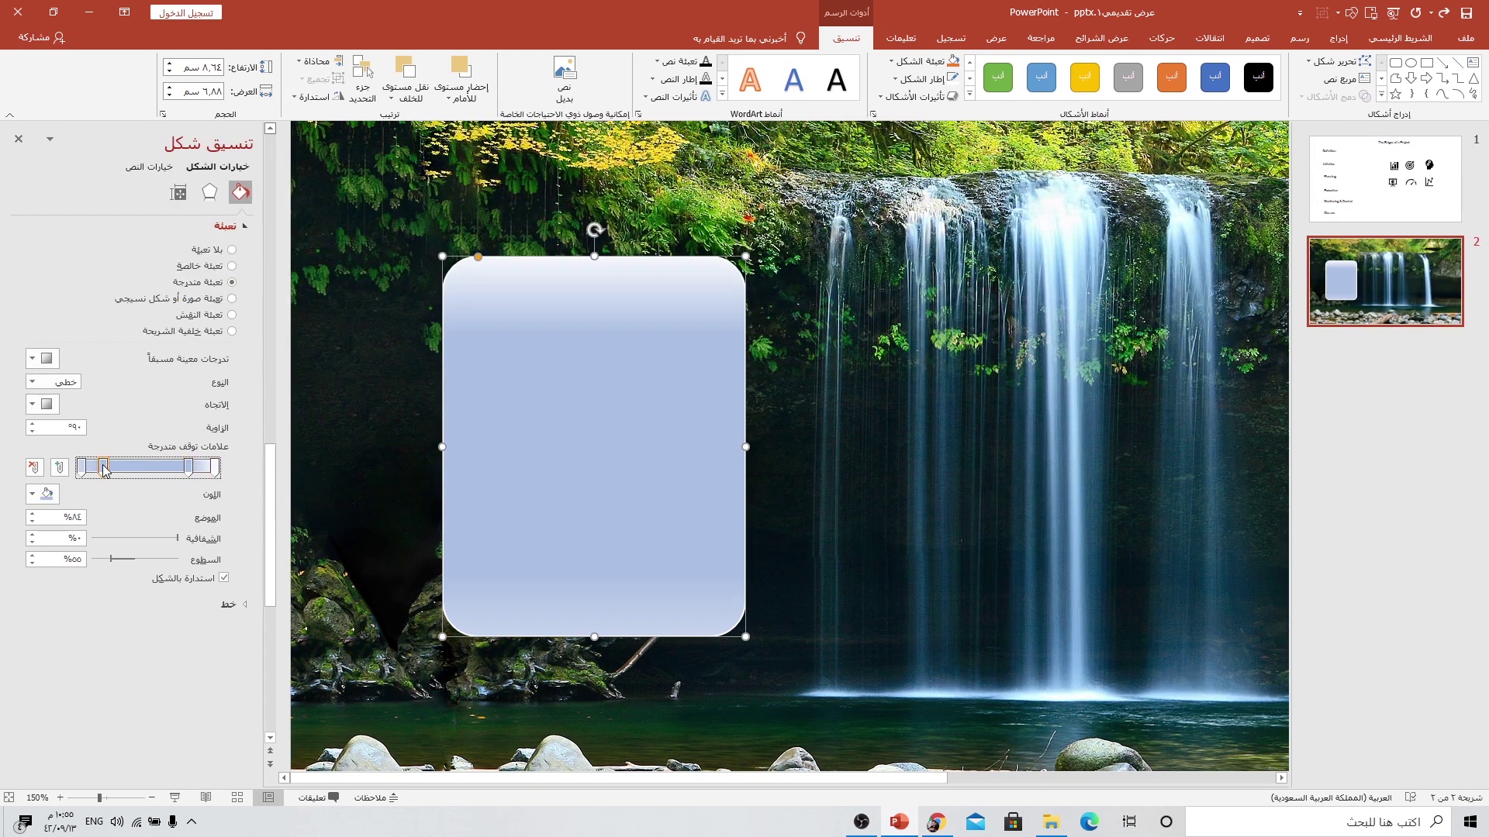
# - Make every gradient stop white
pyautogui.click(215, 467)
pyautogui.click(47, 494)
pyautogui.click(128, 534)
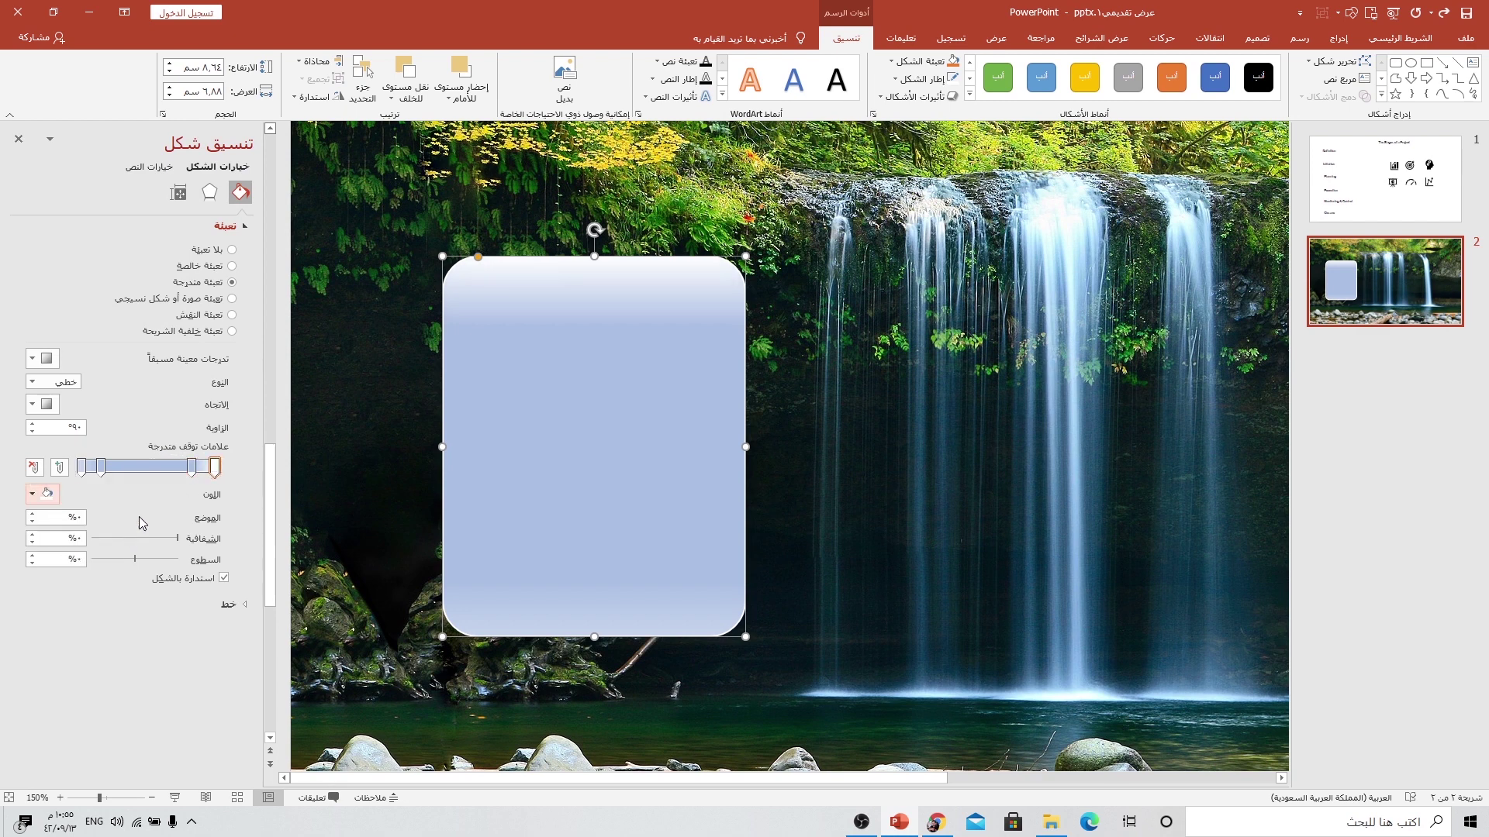
pyautogui.click(192, 468)
pyautogui.click(193, 467)
pyautogui.click(33, 494)
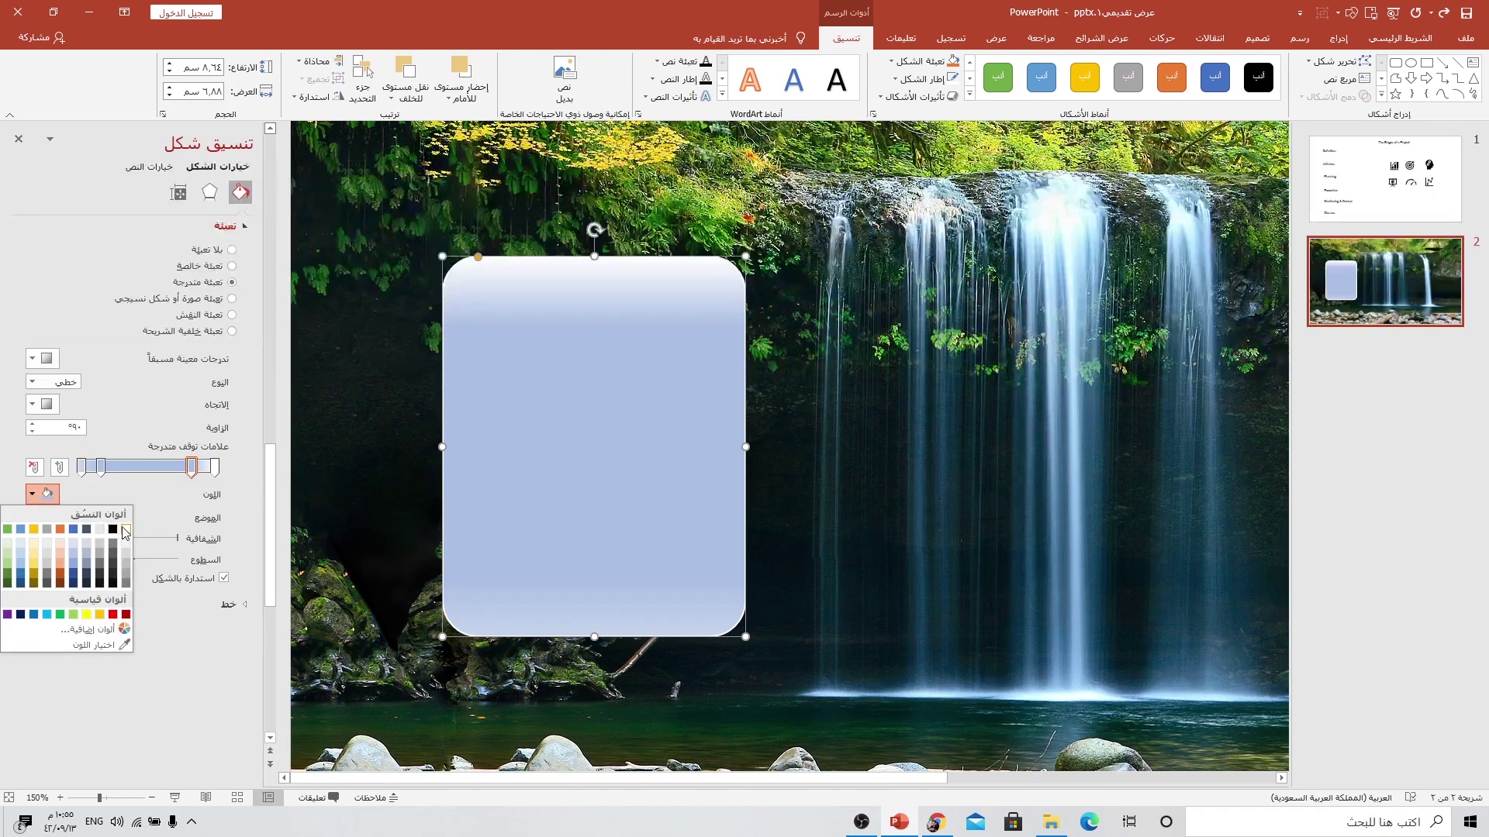
pyautogui.click(122, 533)
pyautogui.click(101, 467)
pyautogui.click(33, 494)
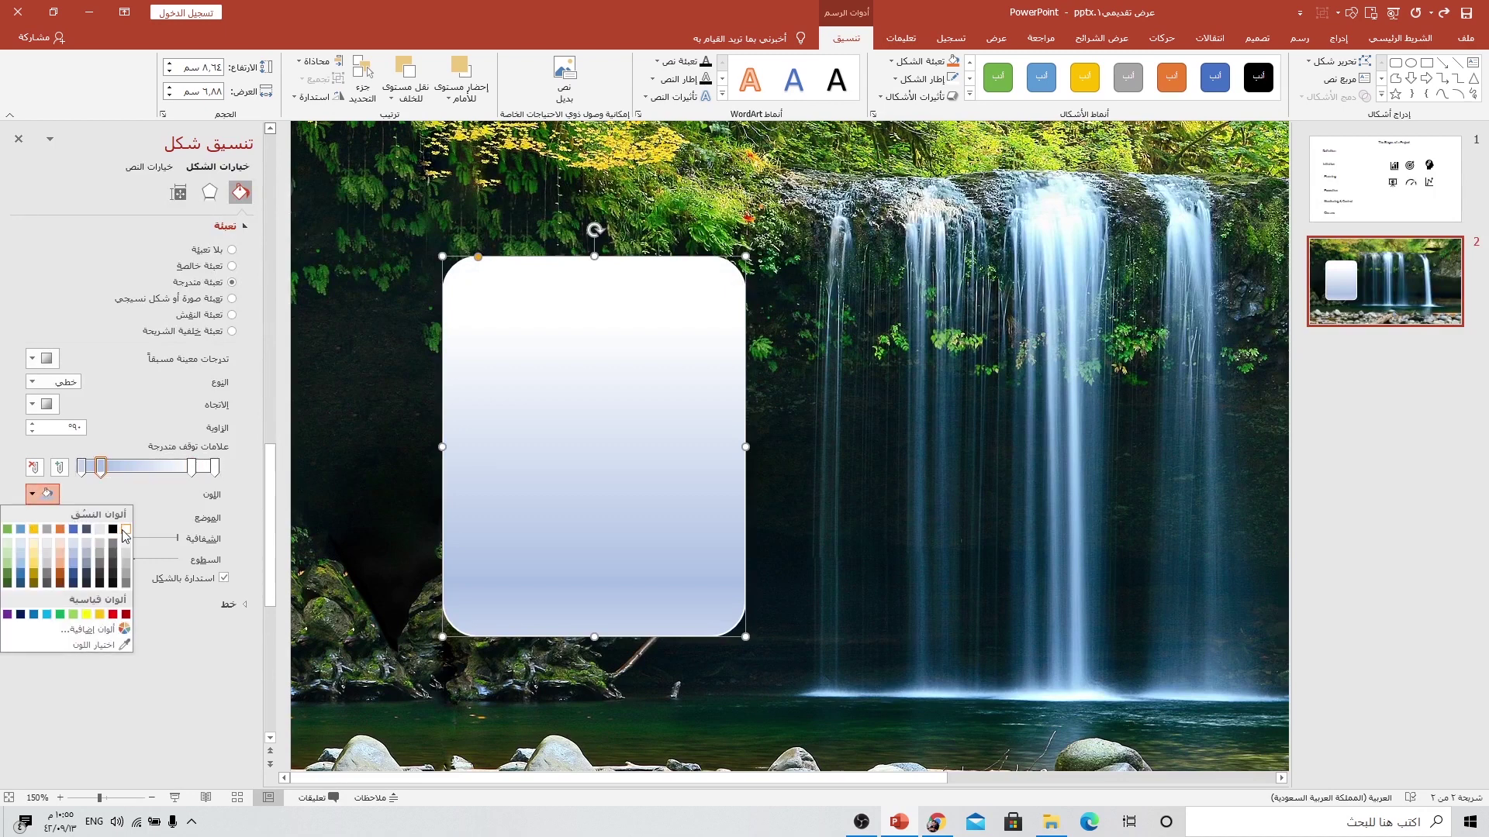
pyautogui.click(128, 535)
pyautogui.click(82, 467)
pyautogui.click(33, 494)
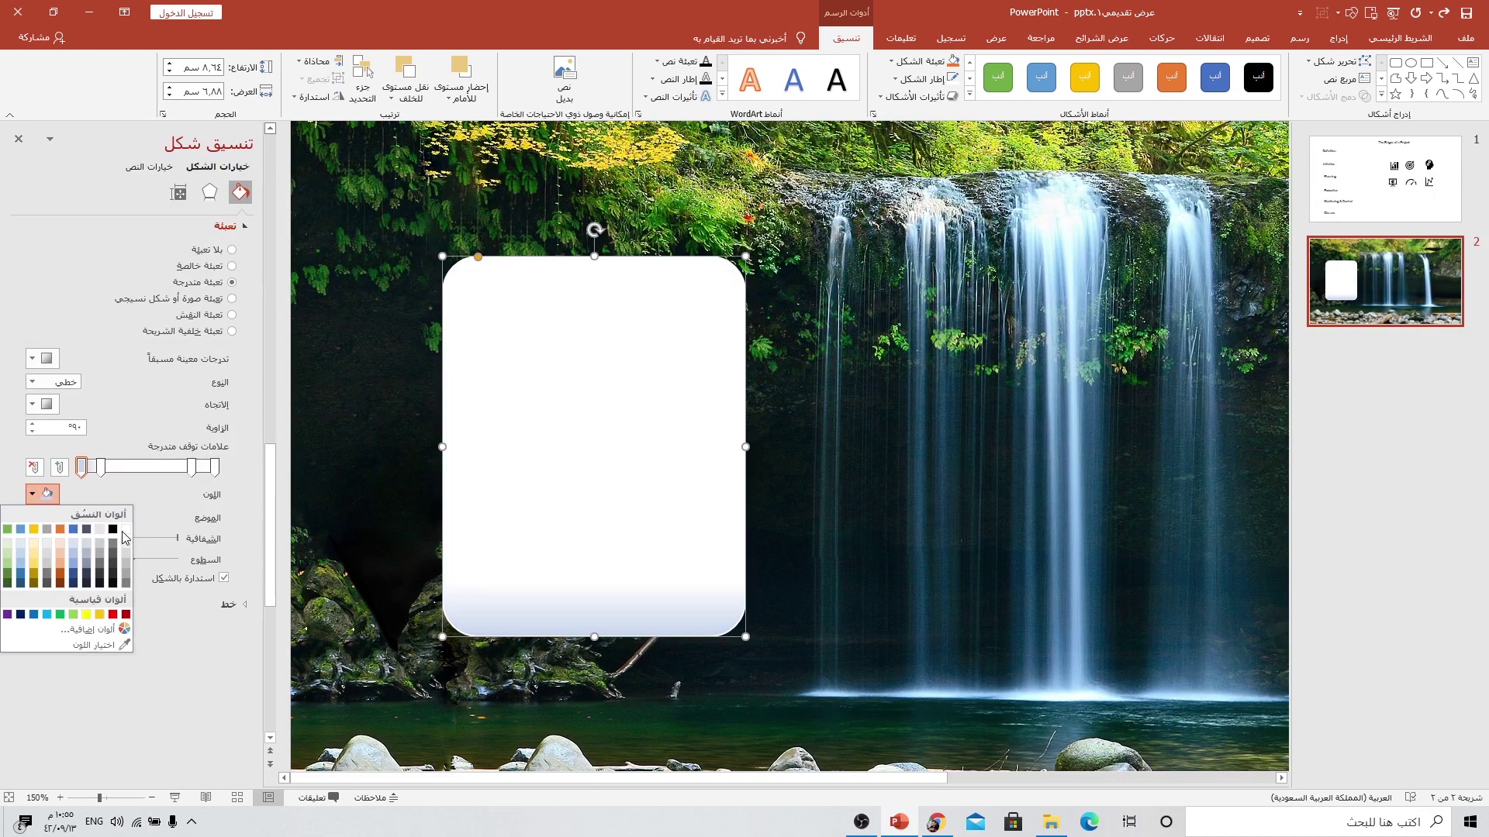
pyautogui.click(128, 535)
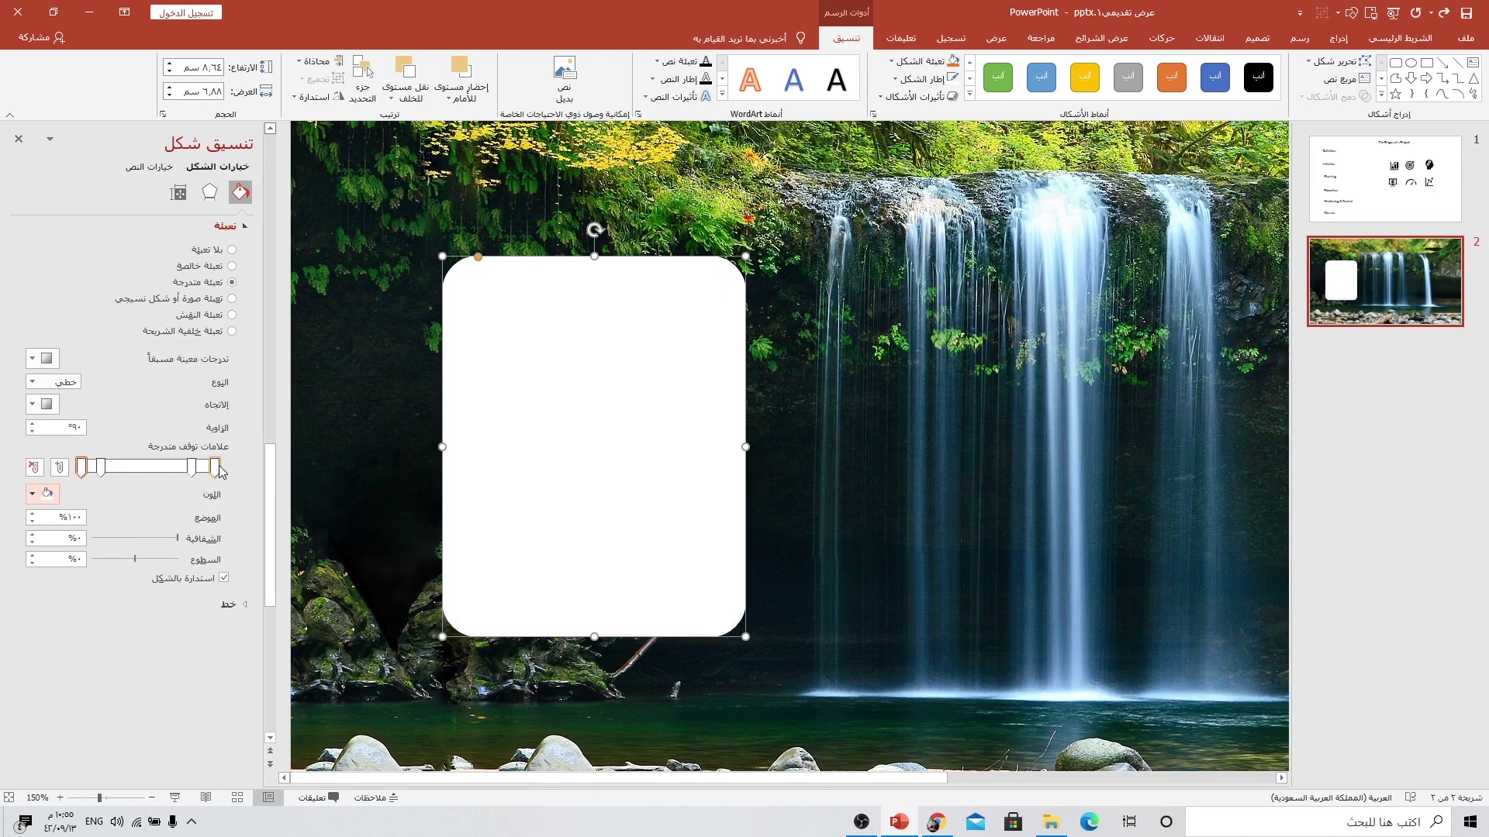
# - Adjust the gradient stop positions, moving the 86% stop to 85%
pyautogui.click(215, 467)
pyautogui.click(191, 467)
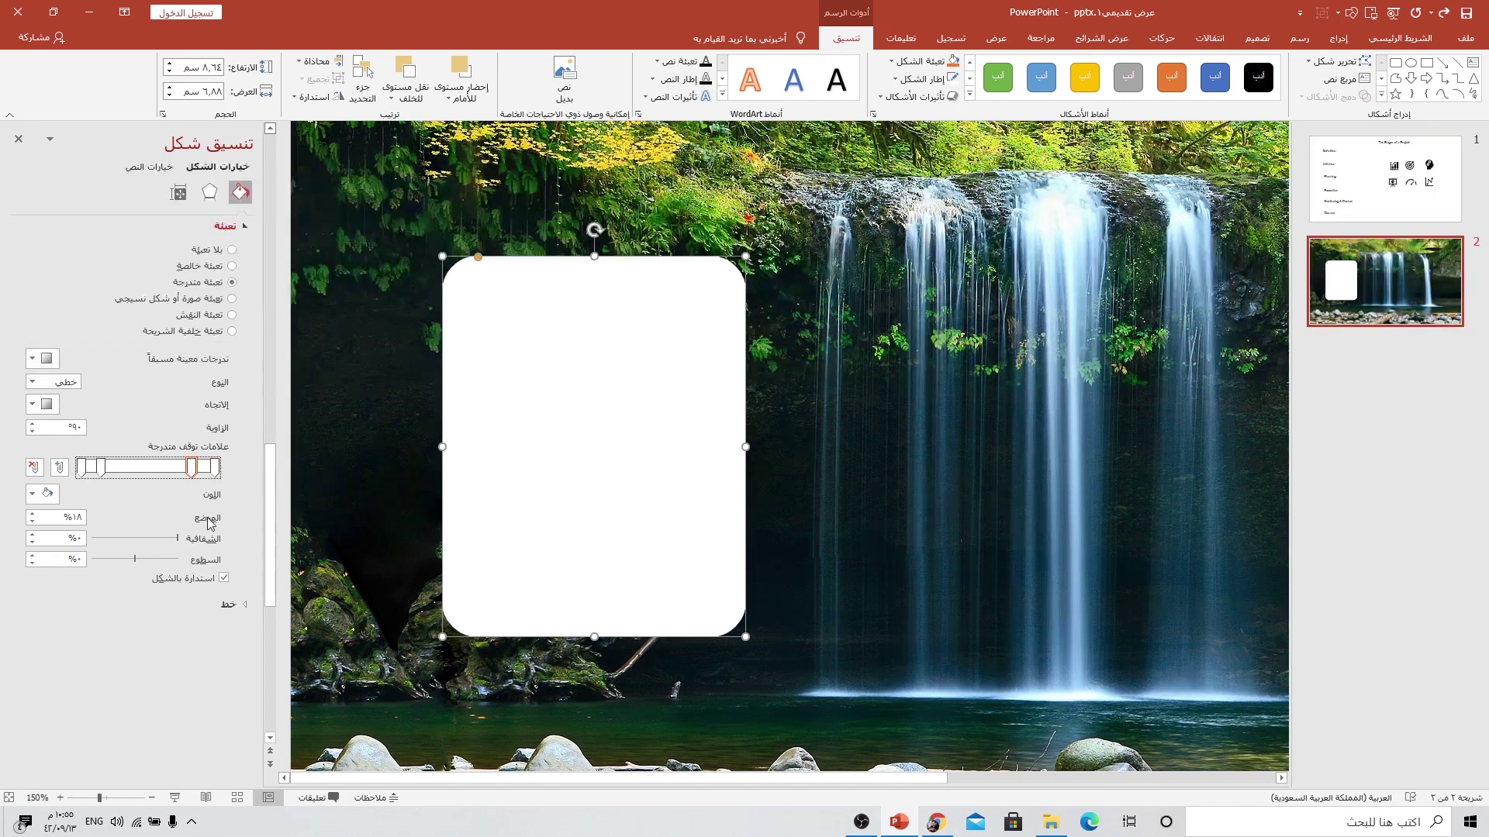
pyautogui.doubleClick(75, 517)
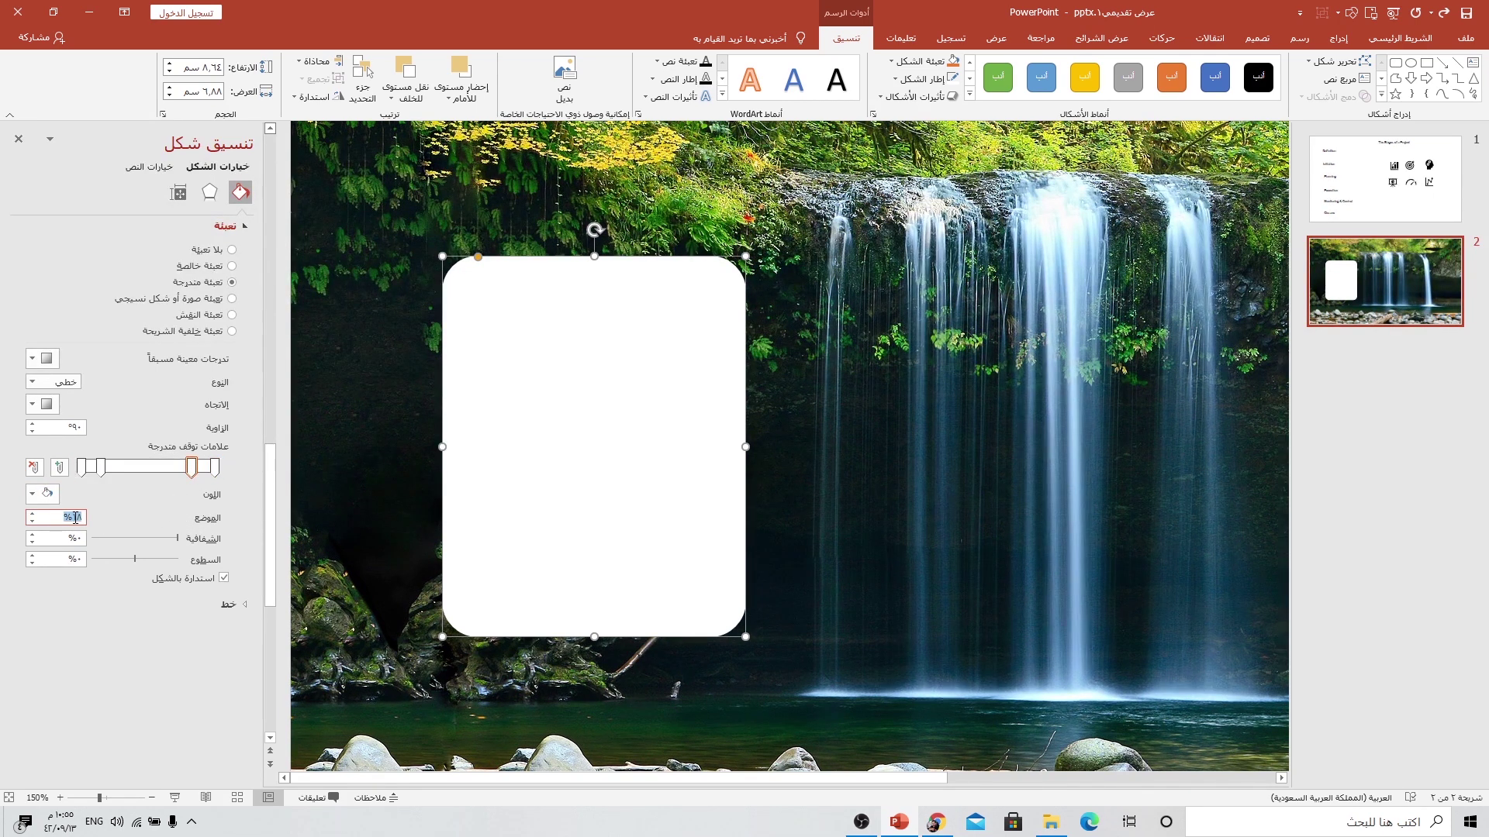
pyautogui.click(103, 469)
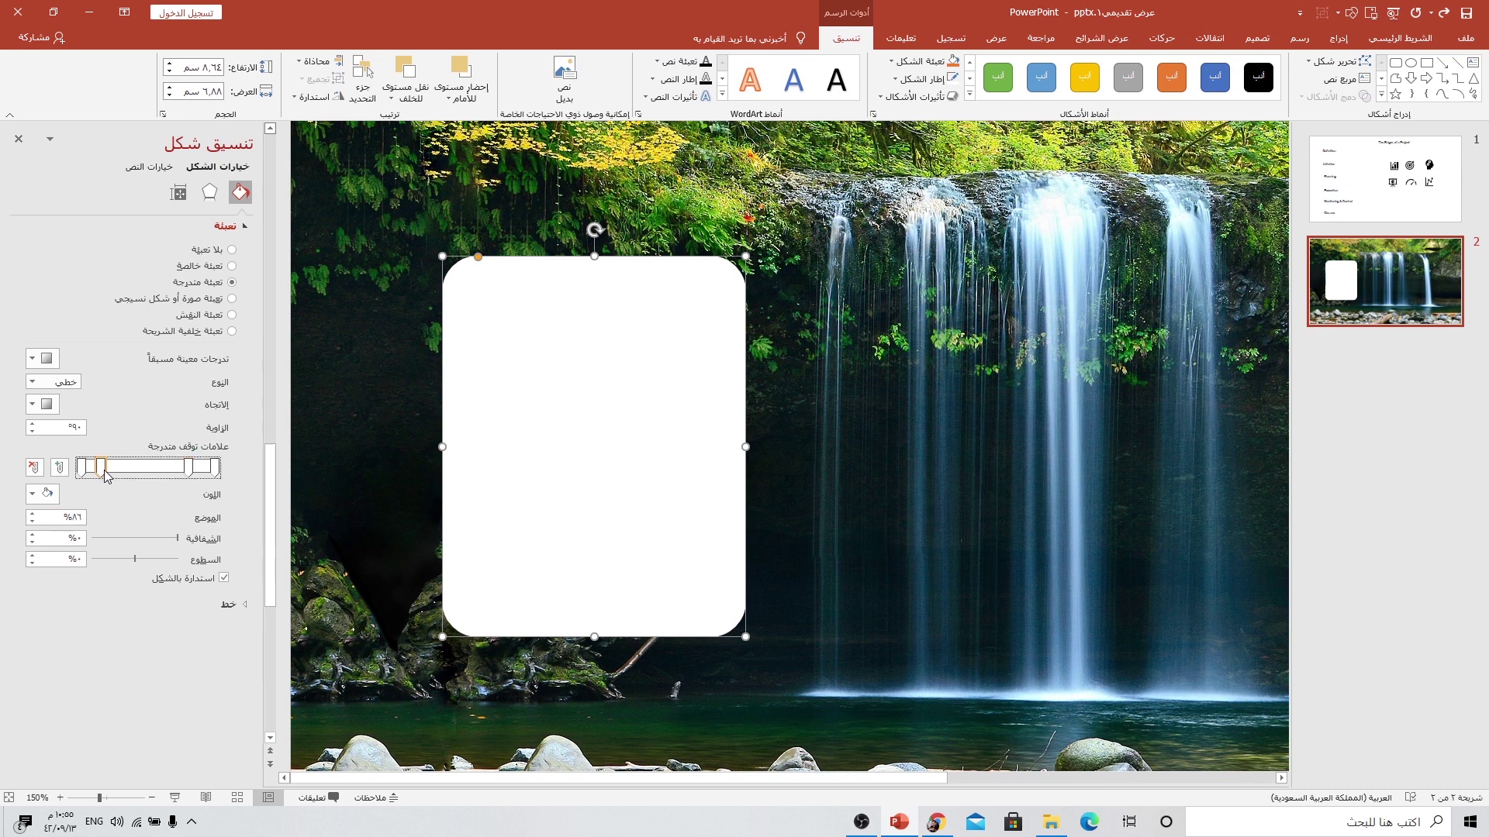
pyautogui.doubleClick(72, 518)
pyautogui.write('85')
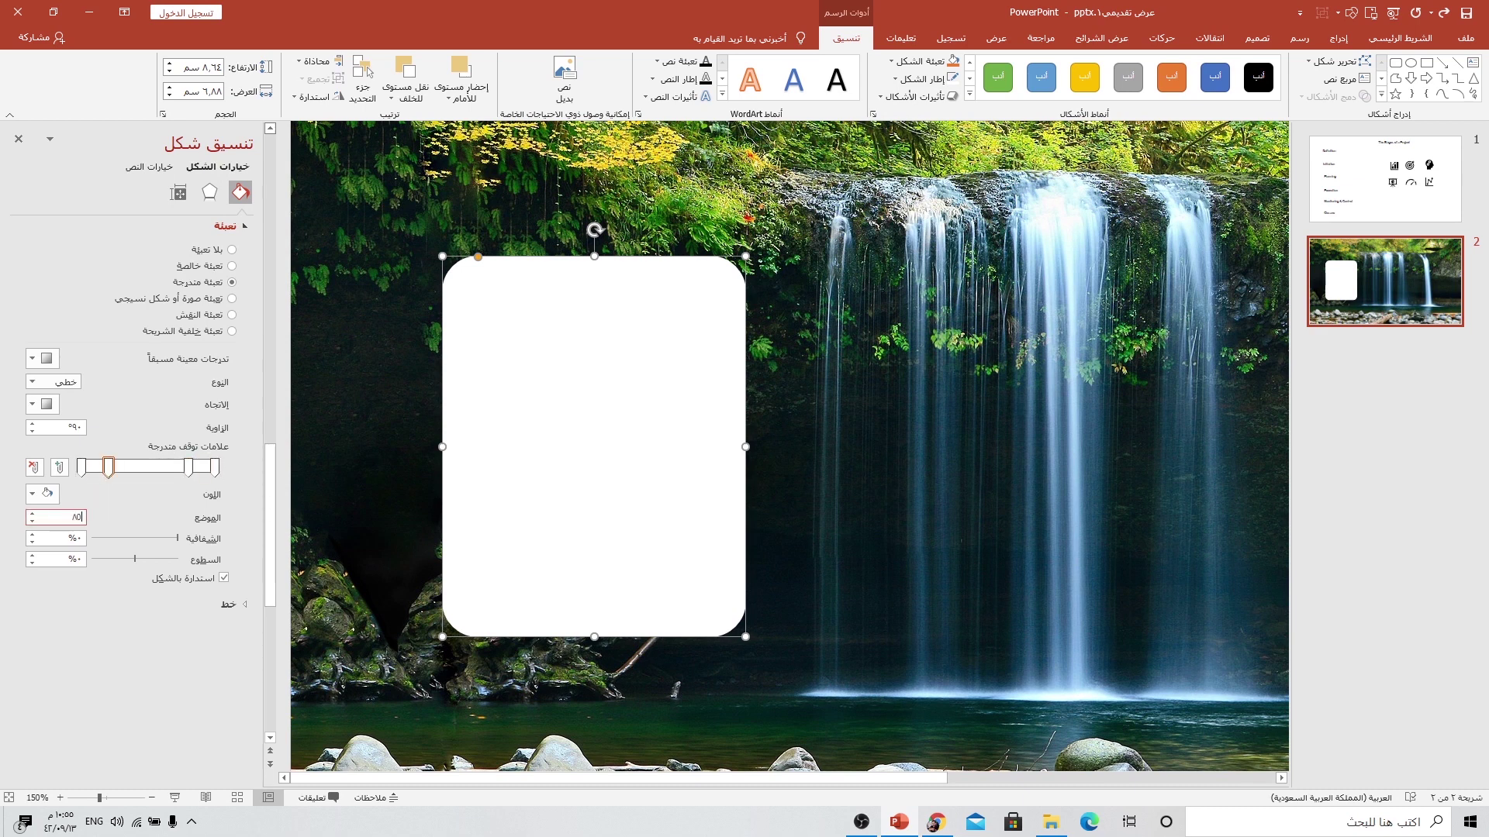
# - Set the stop transparencies to 20%, 25%, 90% and 80%
pyautogui.click(216, 467)
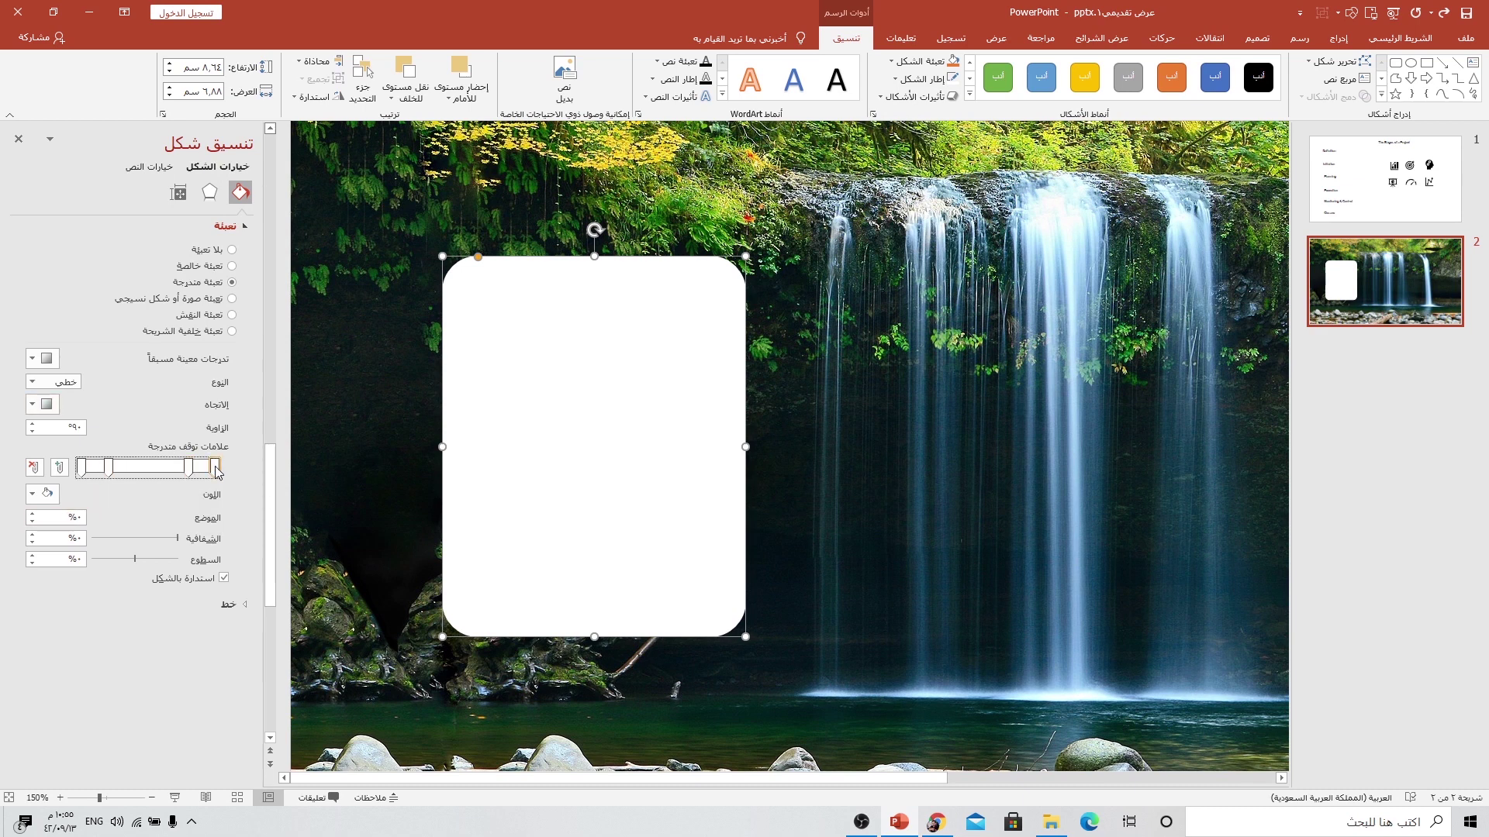
pyautogui.doubleClick(76, 538)
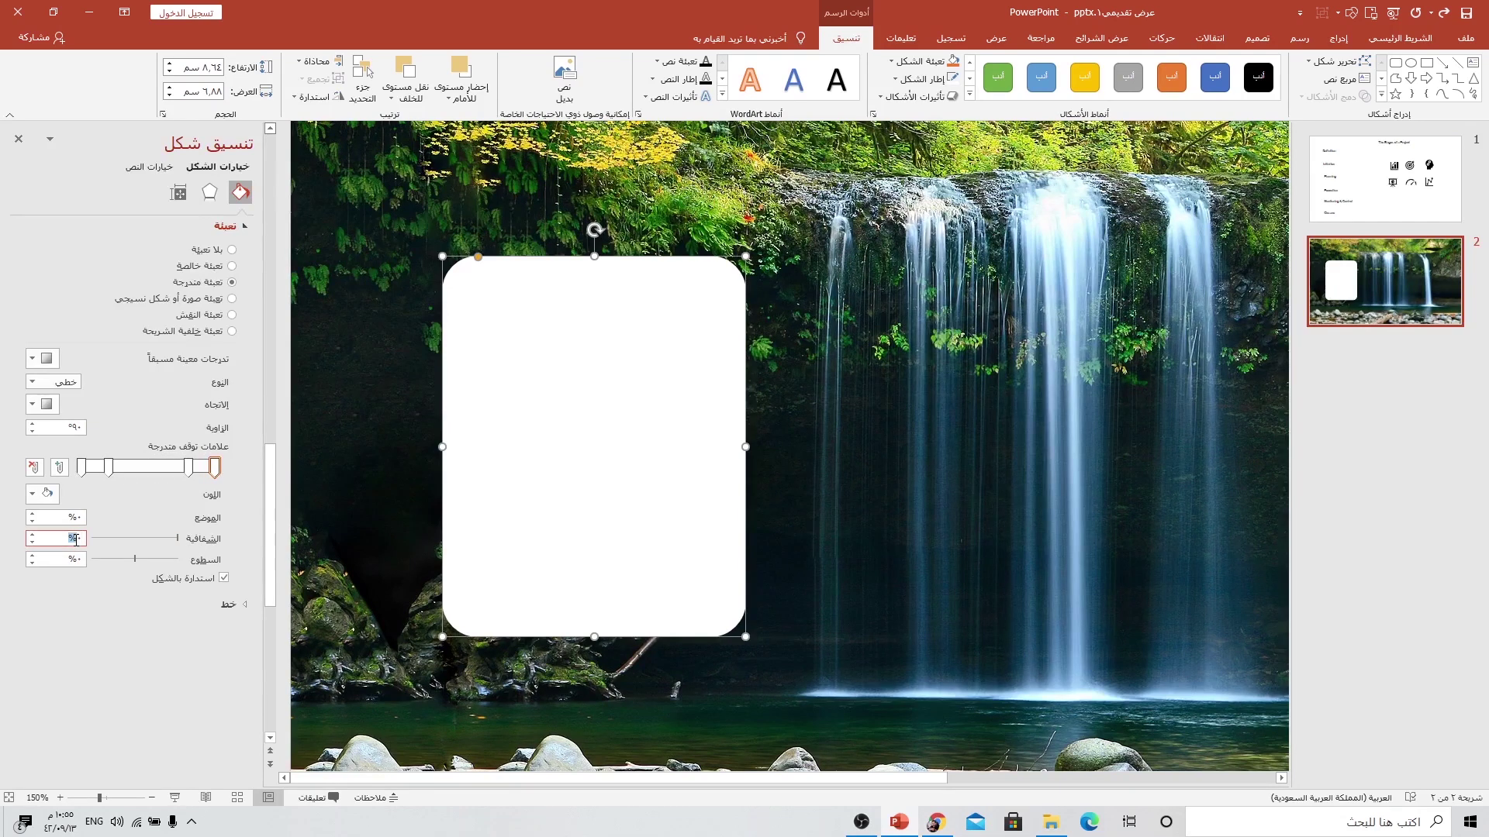
pyautogui.write('10')
pyautogui.press('Return')
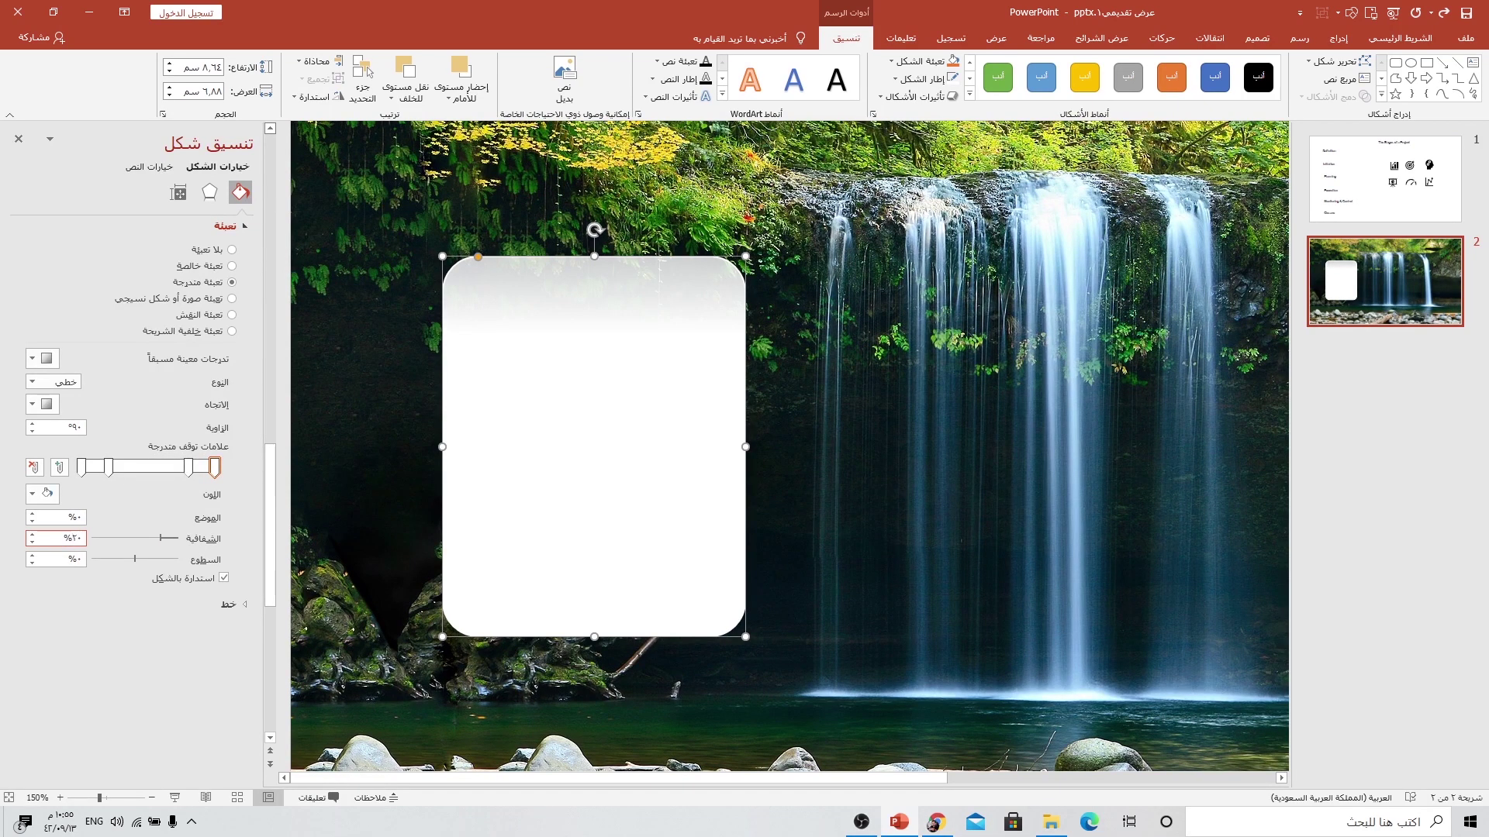
pyautogui.click(80, 470)
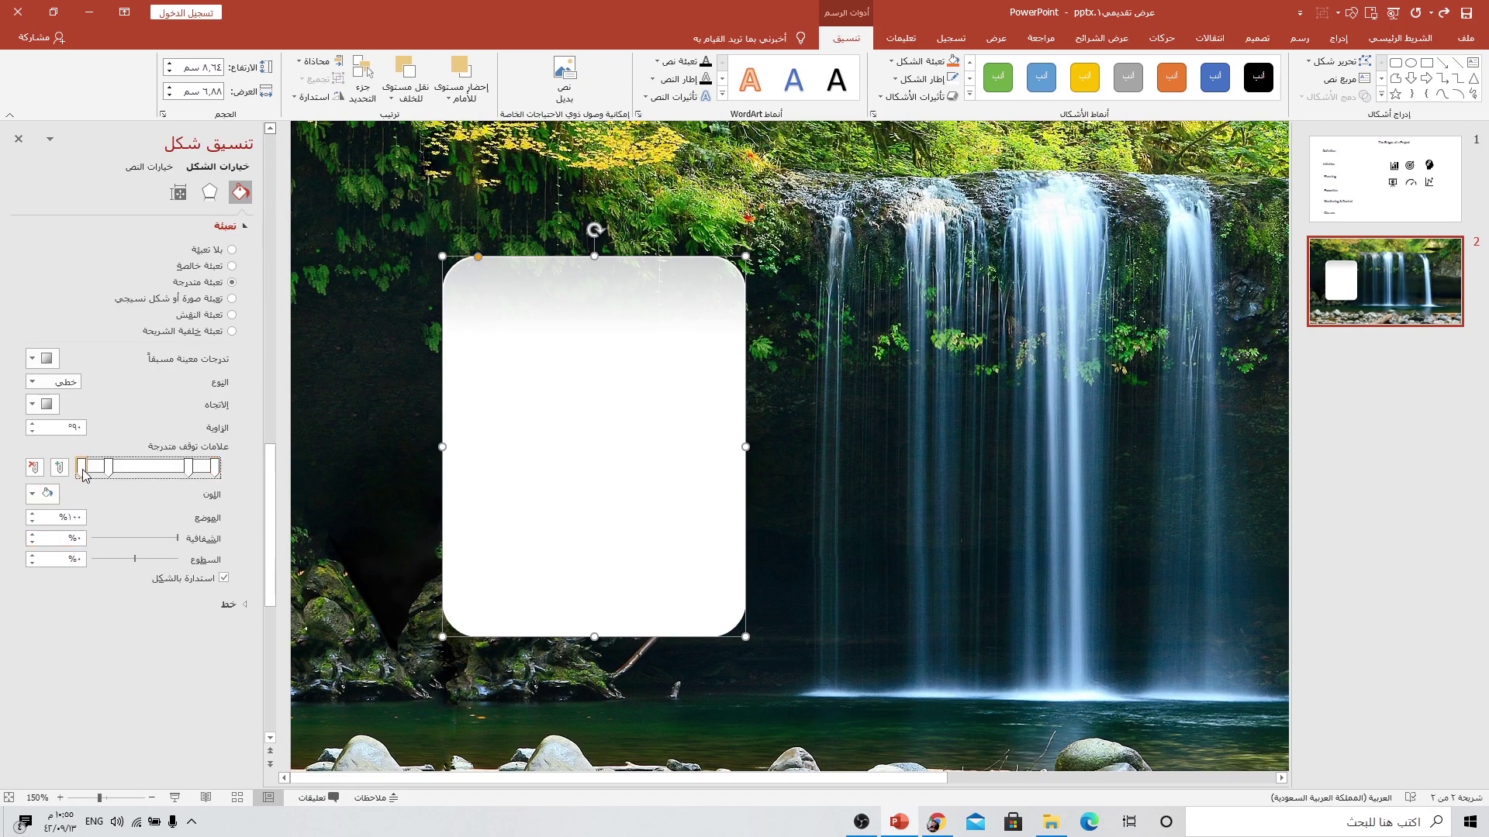
pyautogui.doubleClick(77, 538)
pyautogui.write('25')
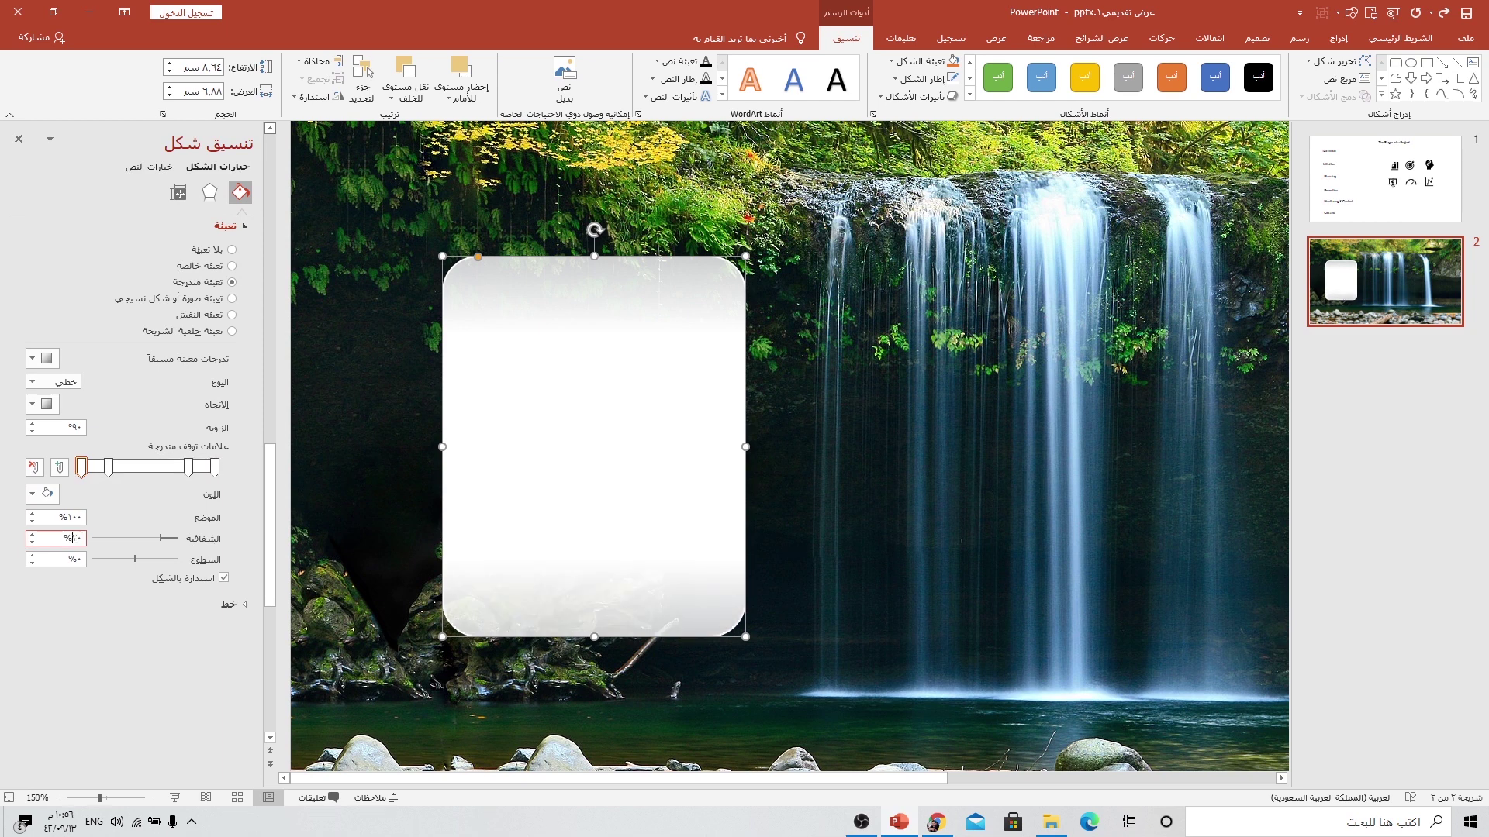
pyautogui.click(189, 468)
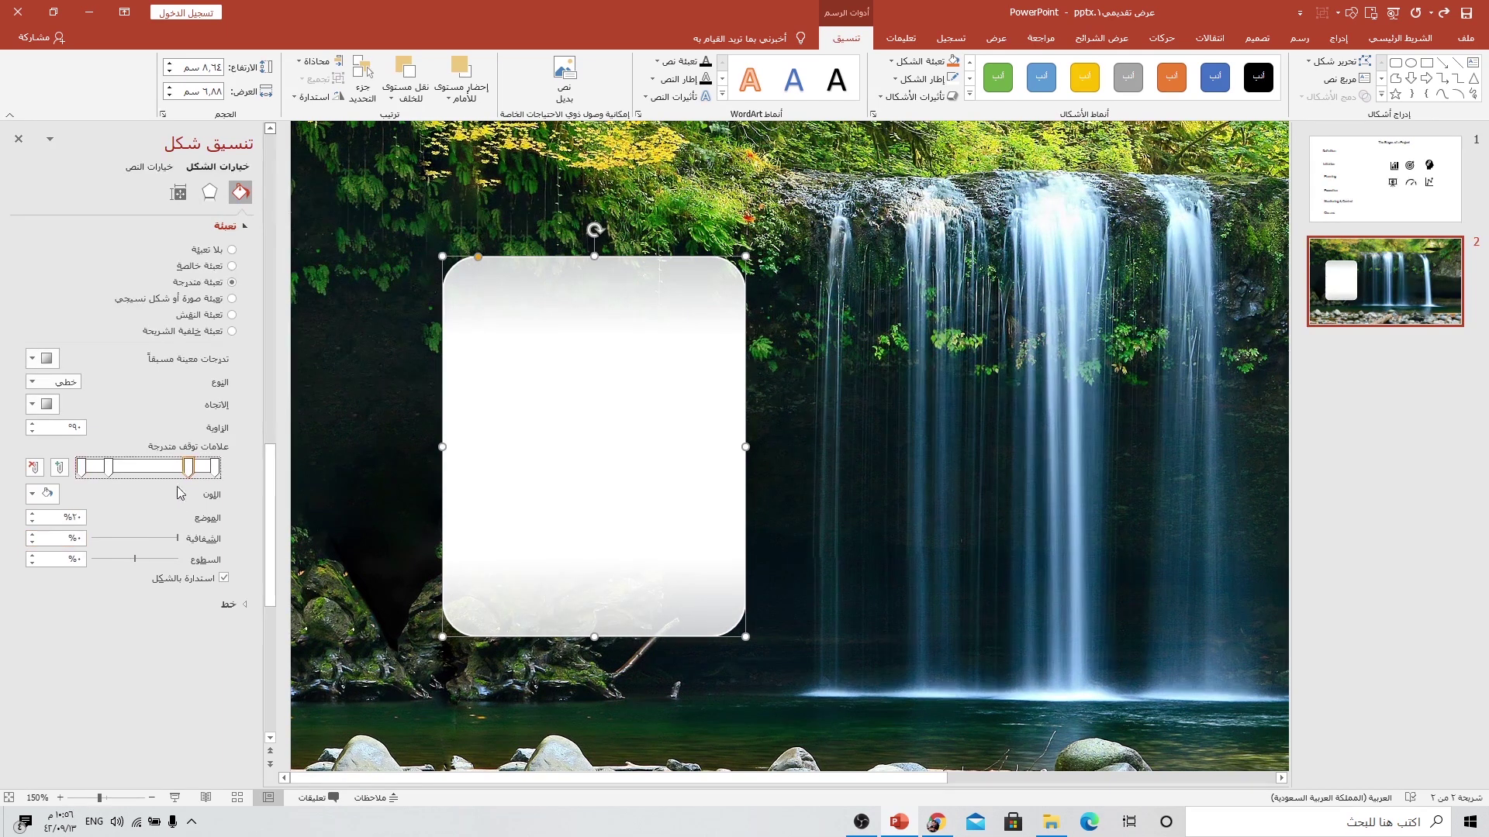
pyautogui.click(78, 537)
pyautogui.write('90')
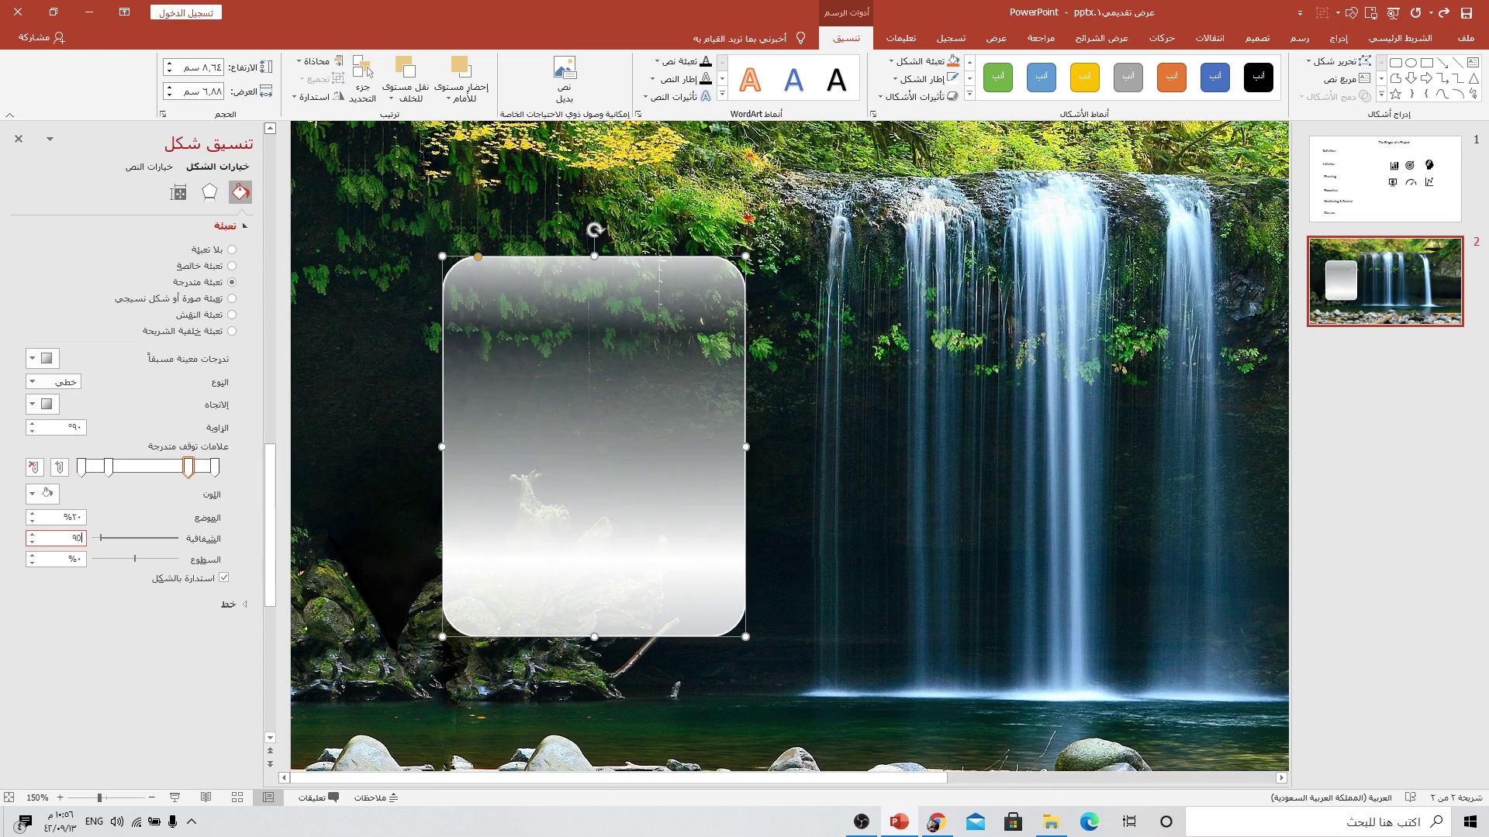
pyautogui.press('Return')
pyautogui.click(109, 468)
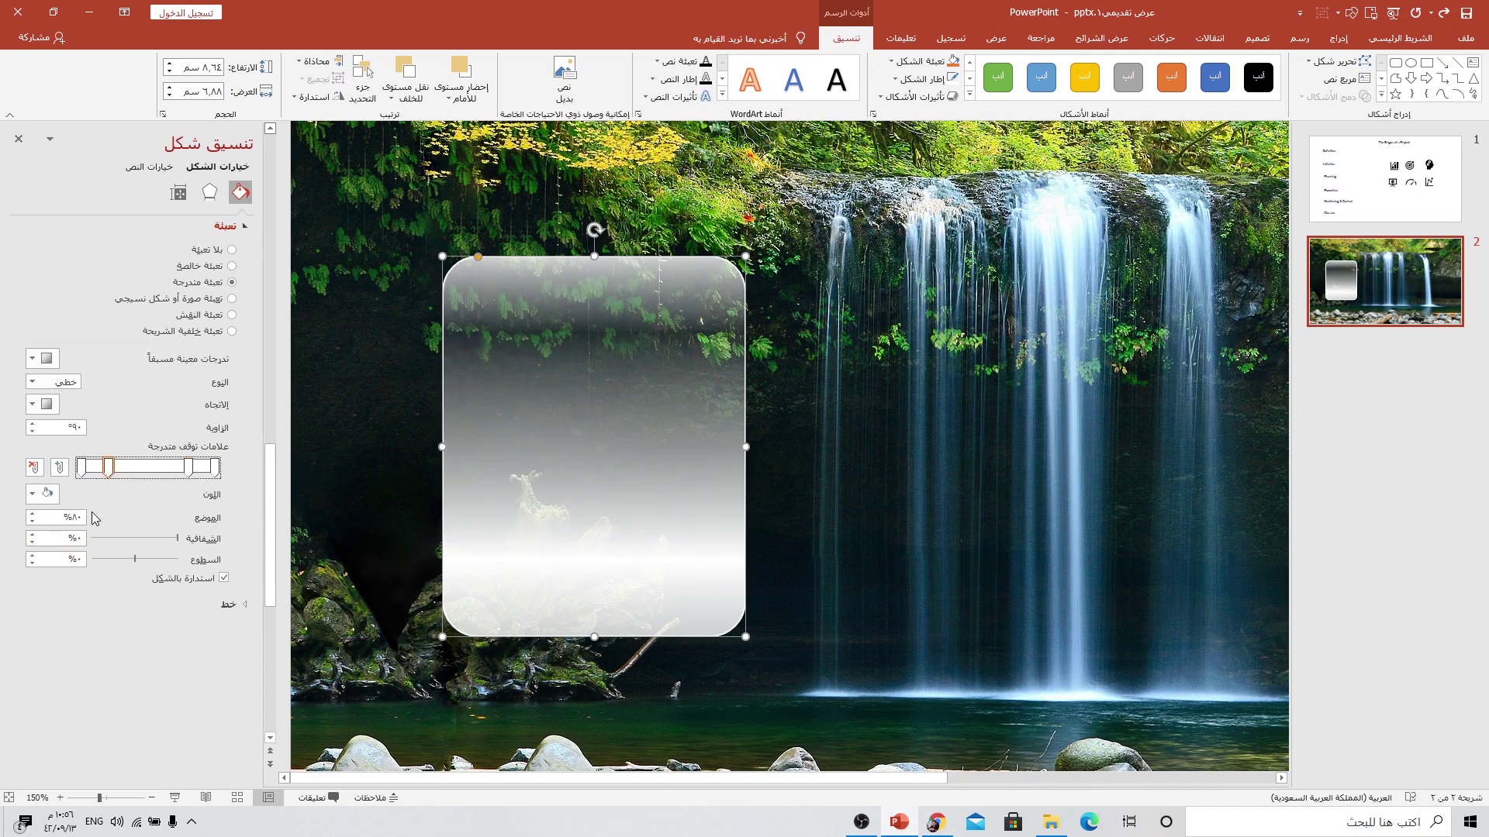
pyautogui.doubleClick(69, 539)
pyautogui.write('80')
pyautogui.press('Return')
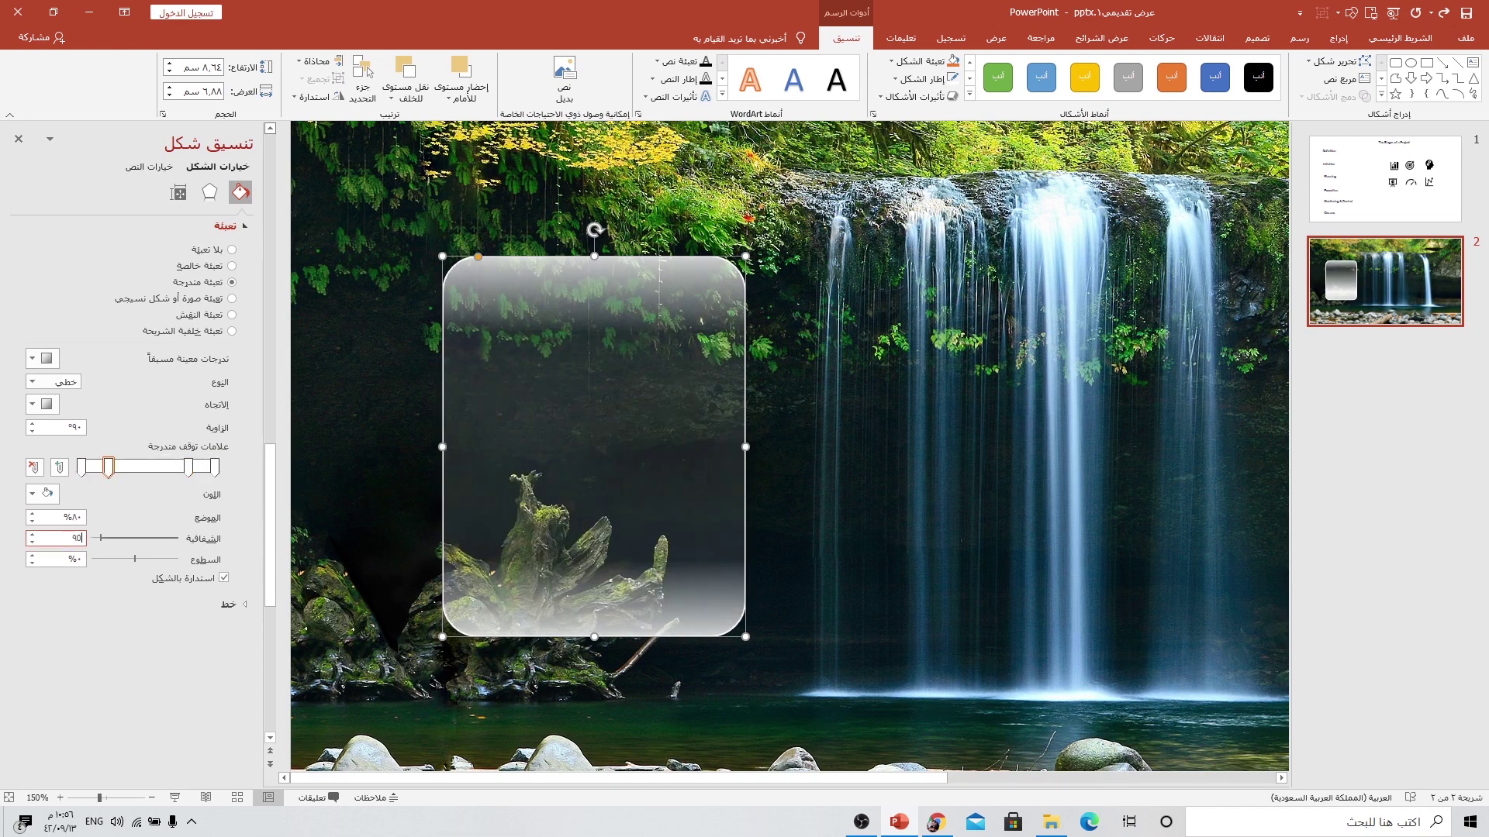
# - Set the gradient direction to a 45° diagonal
pyautogui.click(45, 404)
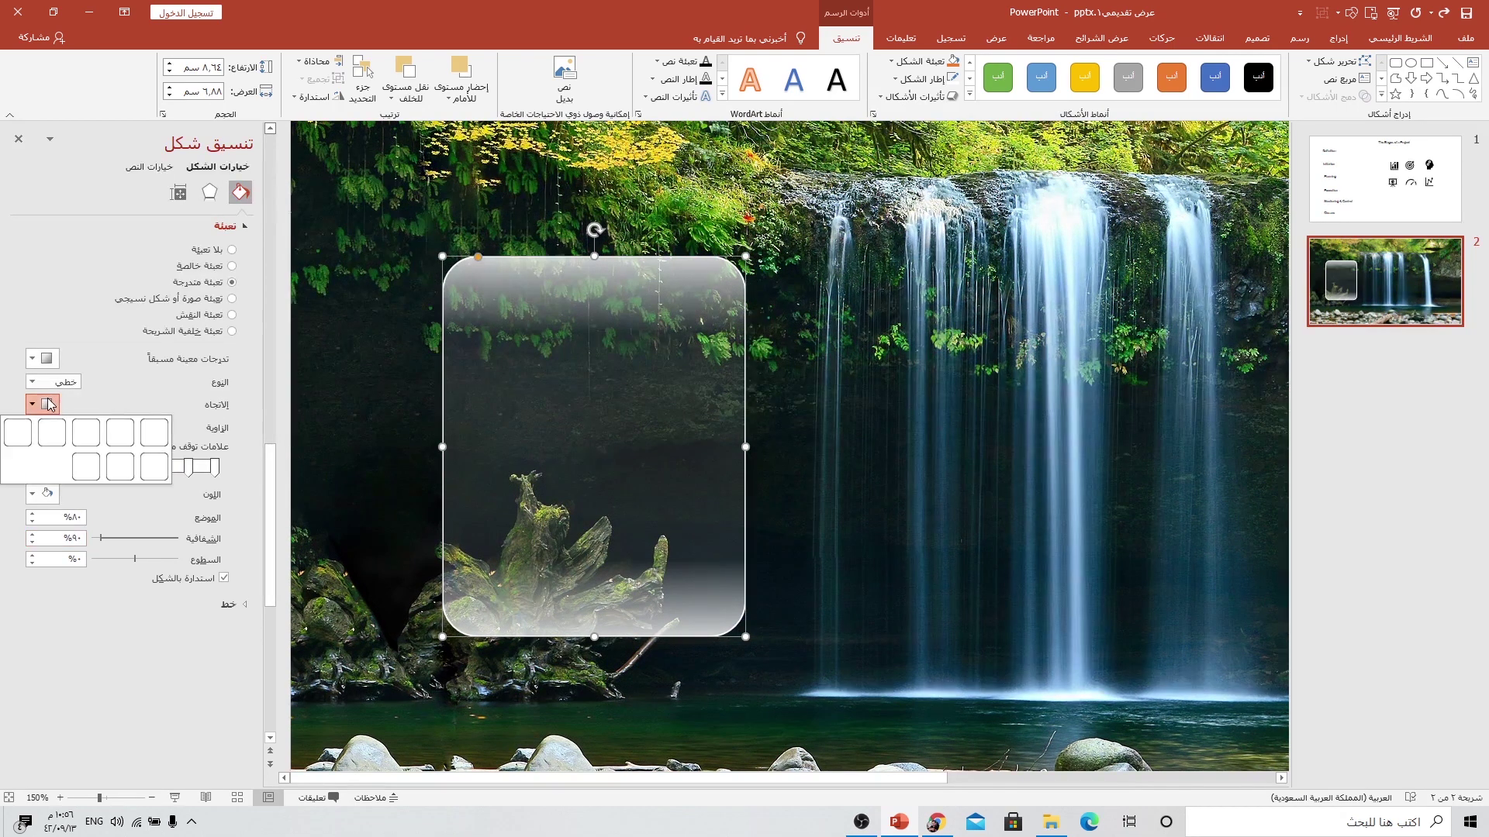
pyautogui.click(154, 440)
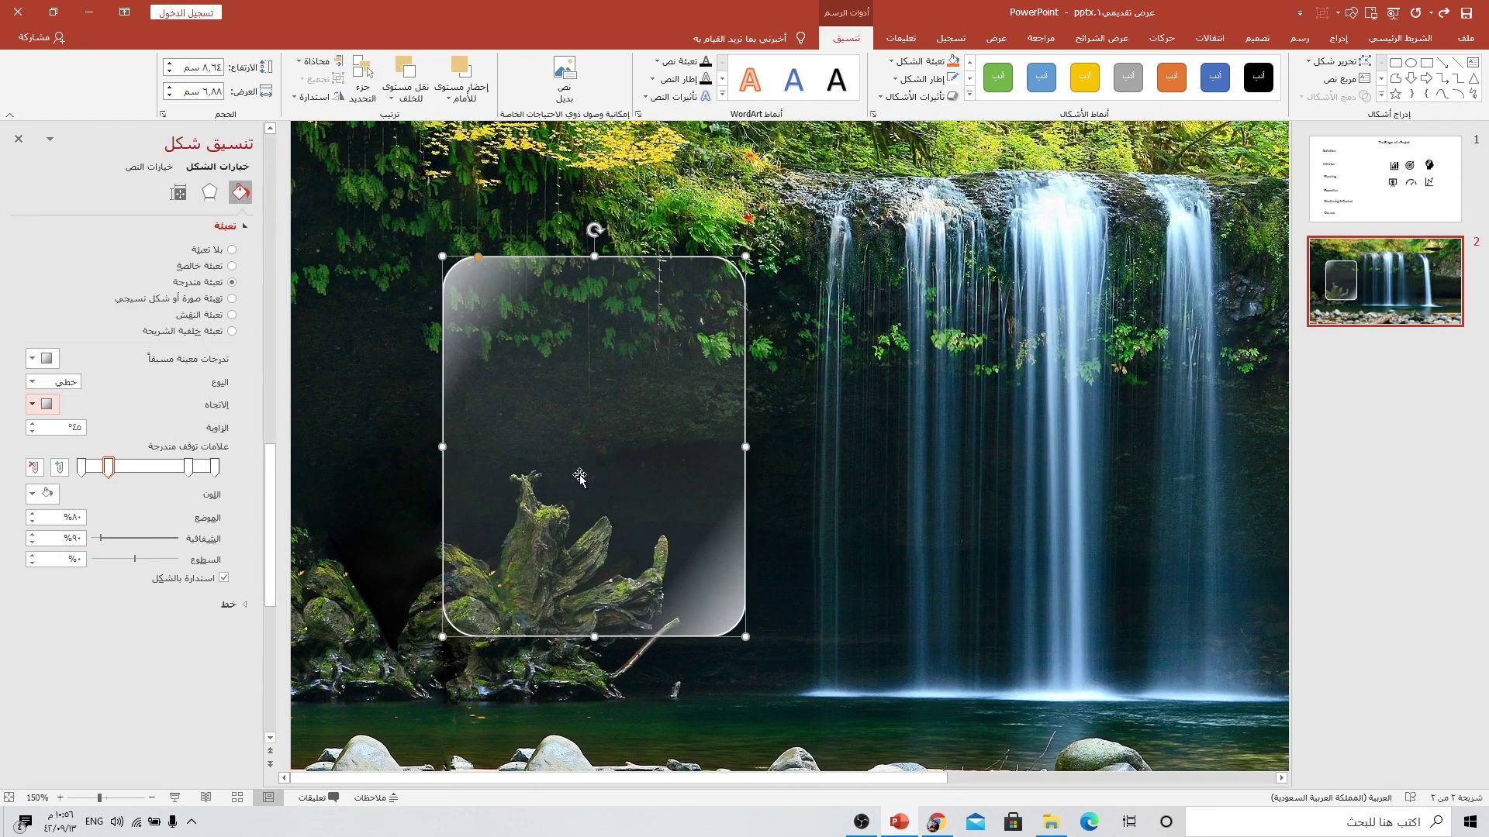
pyautogui.click(605, 491)
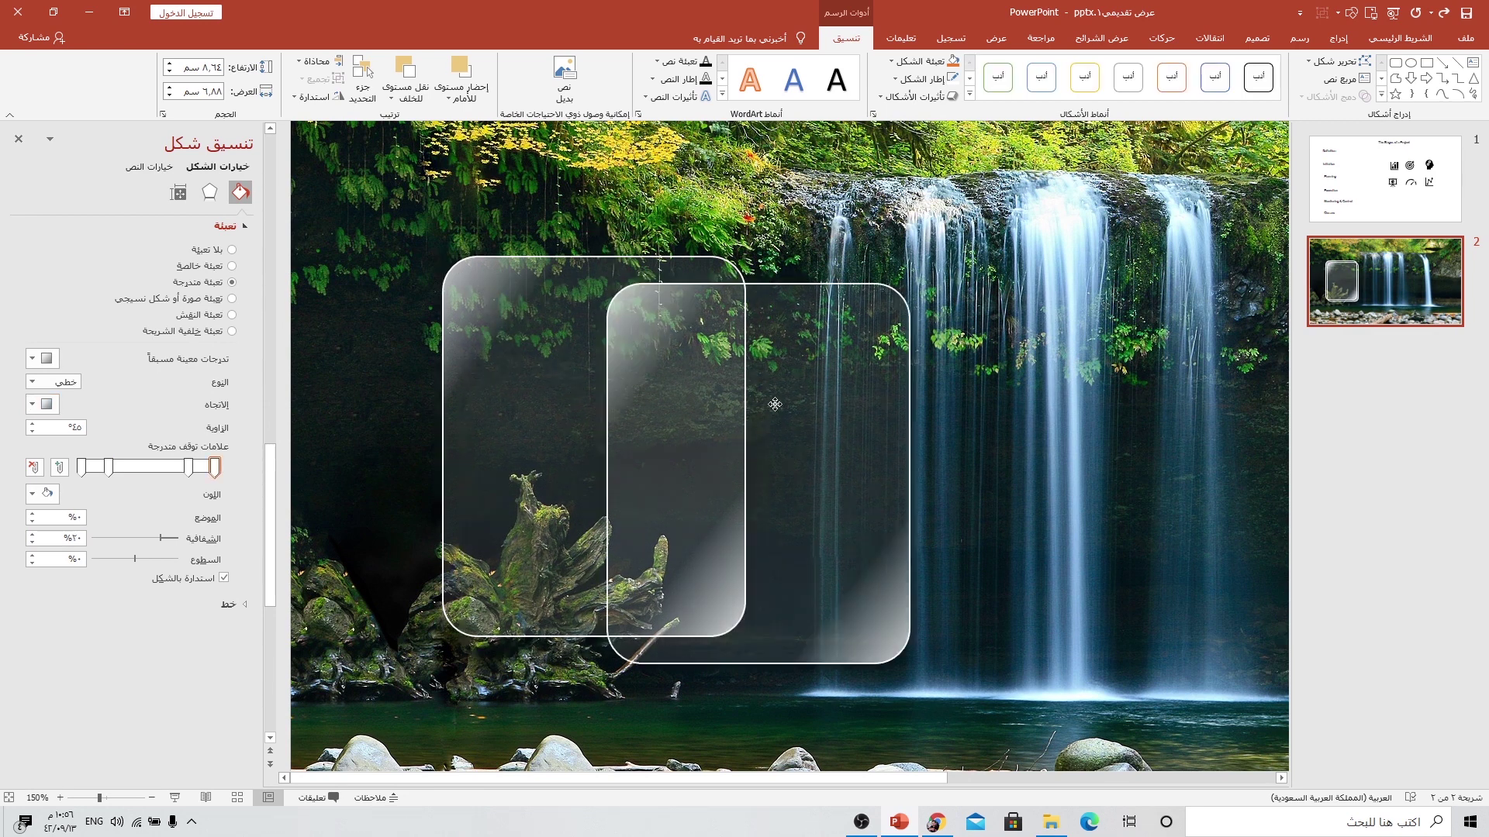
# - Duplicate the glass card beside the original and remove the copy's outline
pyautogui.moveTo(563, 367); pyautogui.dragTo(888, 392)
pyautogui.click(232, 604)
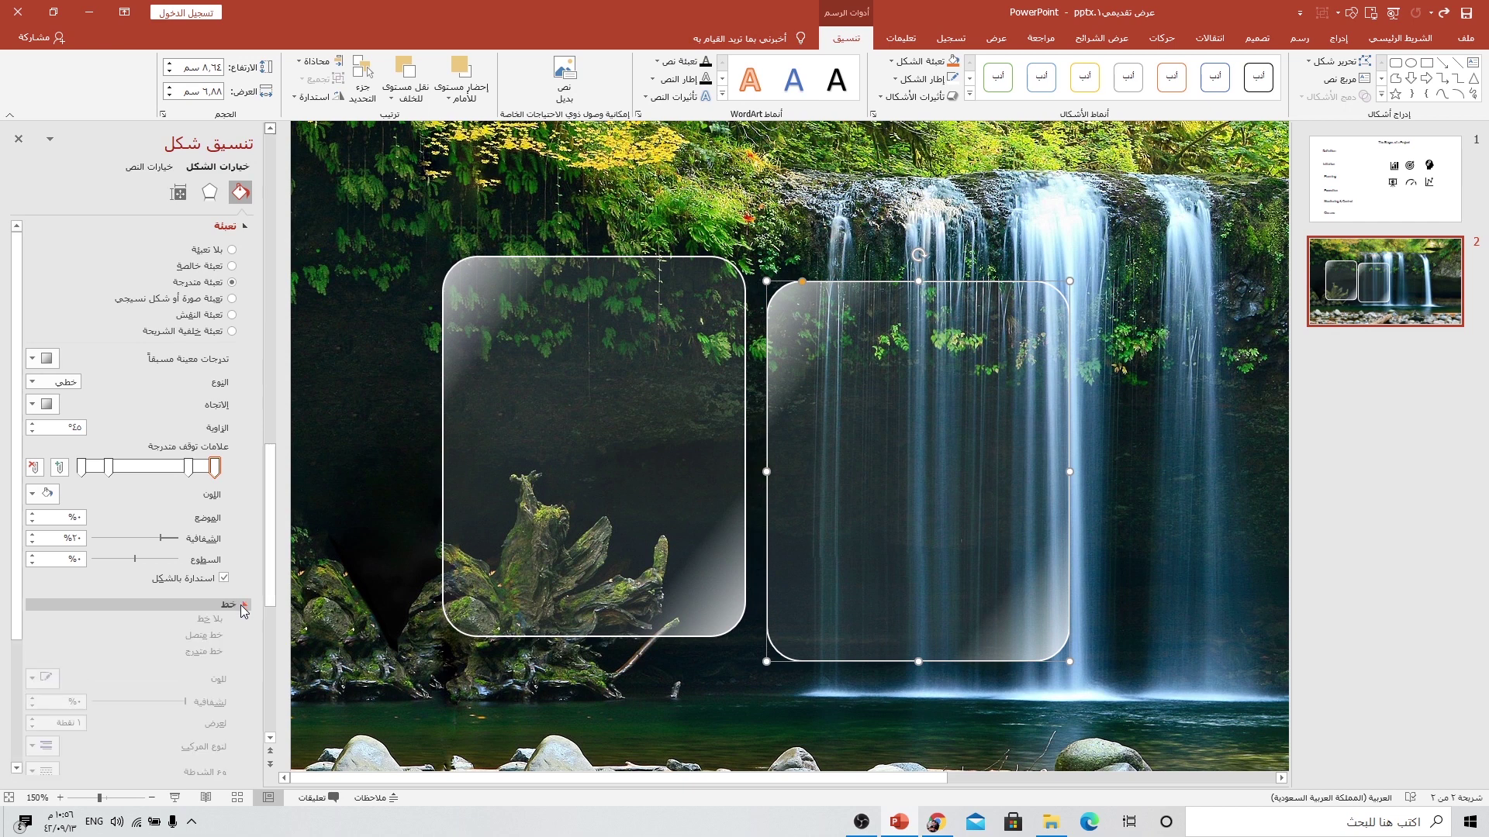
pyautogui.click(230, 628)
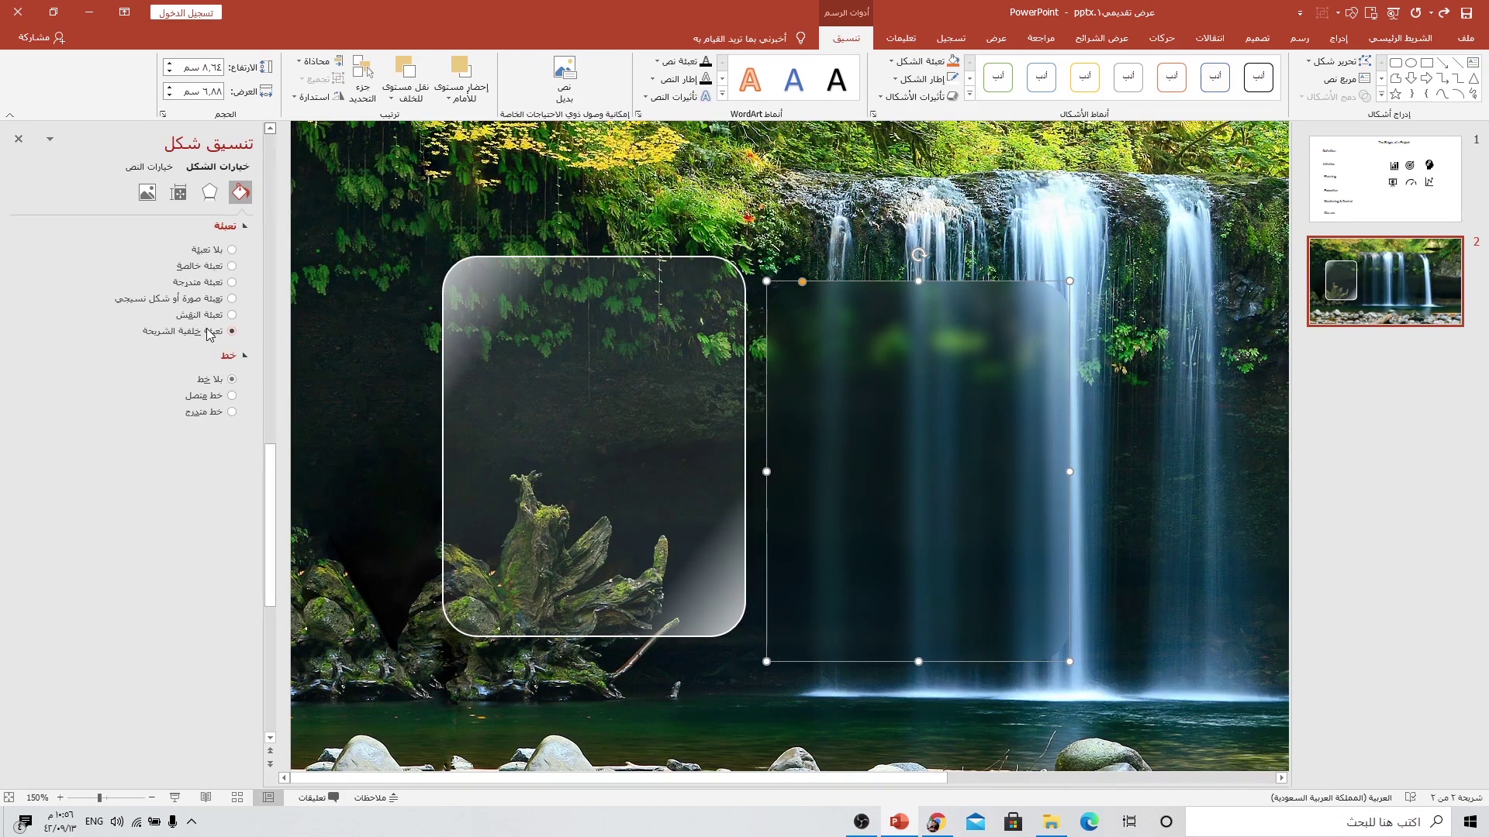
# - Move the copy onto the glass card, send it backward, and align the two shapes
pyautogui.moveTo(893, 404)
pyautogui.mouseDown()
pyautogui.moveTo(1040, 391)
pyautogui.moveTo(1044, 411)
pyautogui.mouseUp()
pyautogui.scroll(-8, 1044, 413)
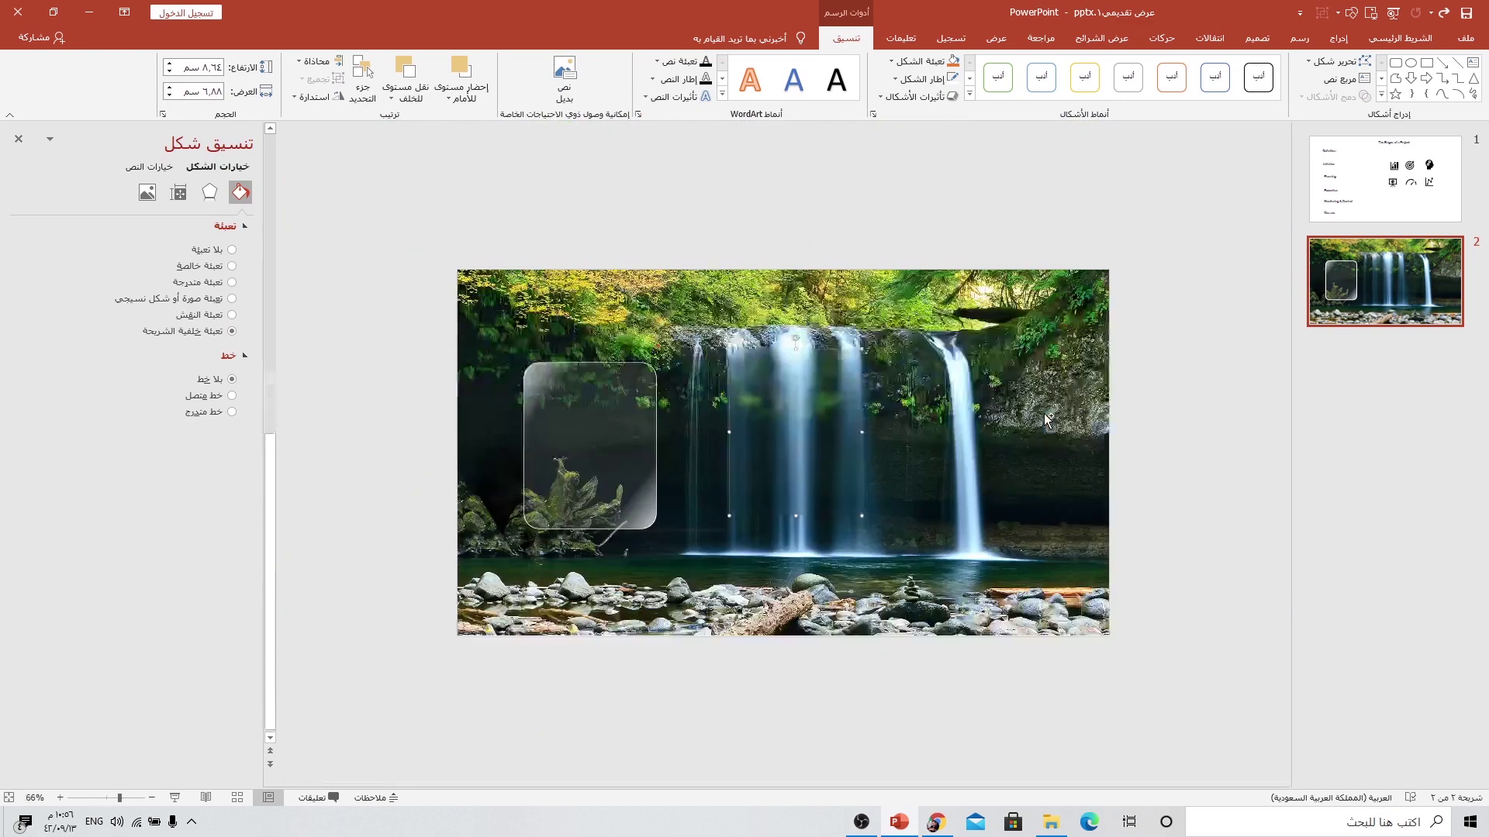
pyautogui.moveTo(816, 415)
pyautogui.mouseDown()
pyautogui.moveTo(940, 430)
pyautogui.moveTo(972, 486)
pyautogui.mouseUp()
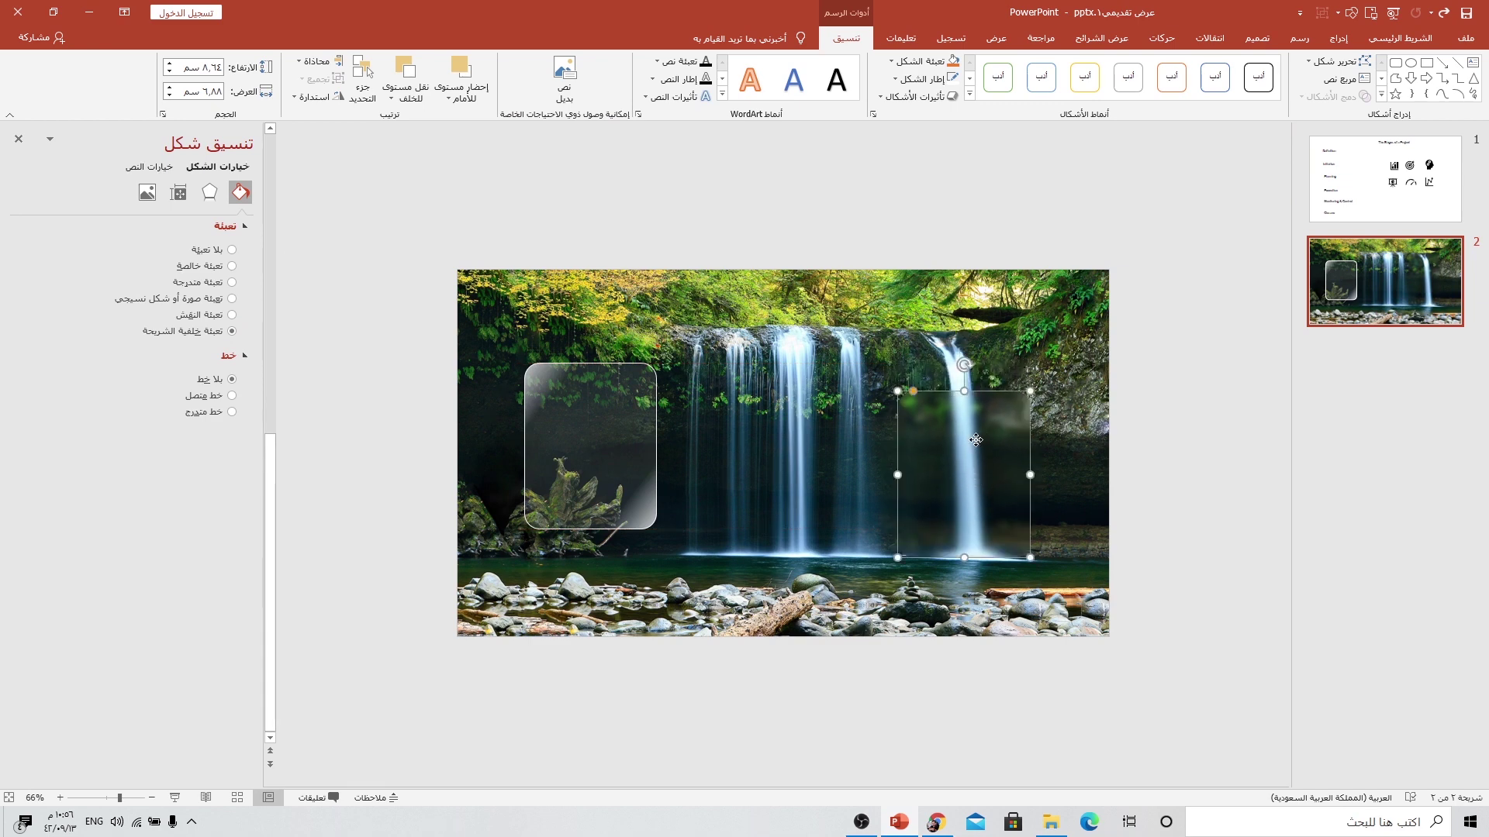
pyautogui.moveTo(930, 433)
pyautogui.mouseDown()
pyautogui.moveTo(618, 422)
pyautogui.moveTo(601, 402)
pyautogui.mouseUp()
pyautogui.scroll(6, 618, 422)
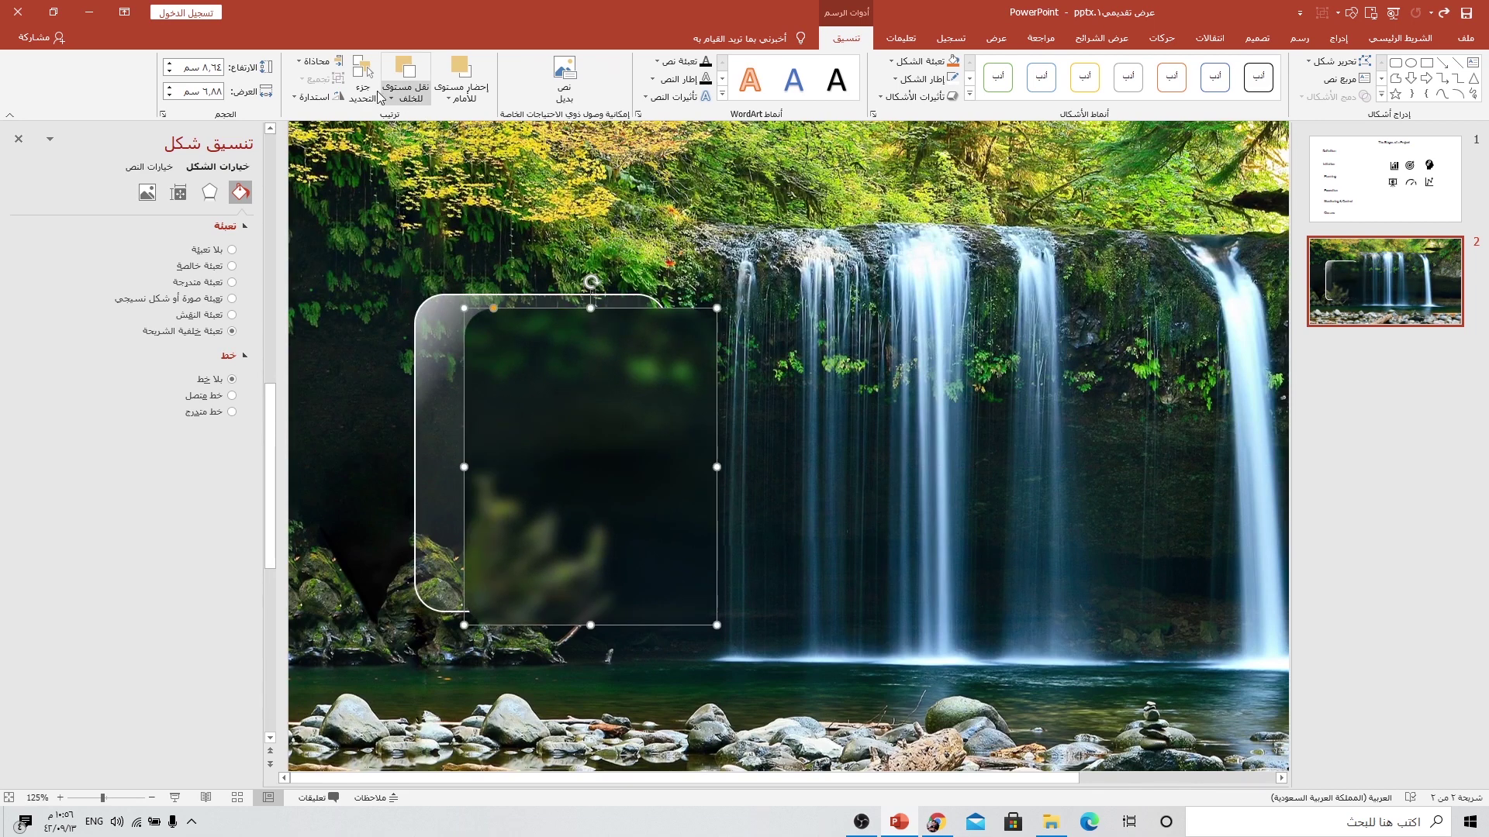
pyautogui.click(402, 98)
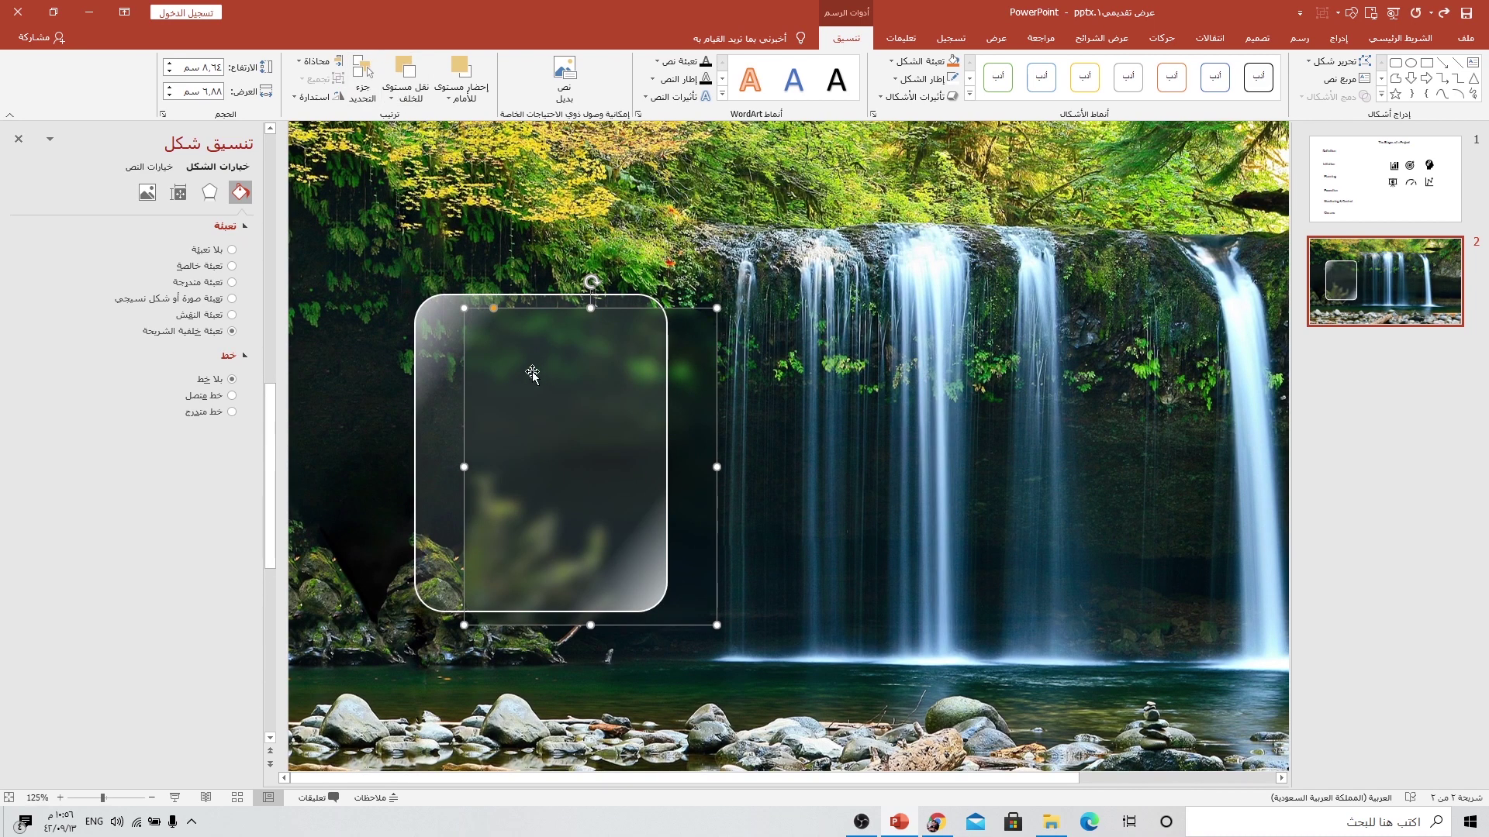
pyautogui.moveTo(447, 357); pyautogui.dragTo(496, 366)
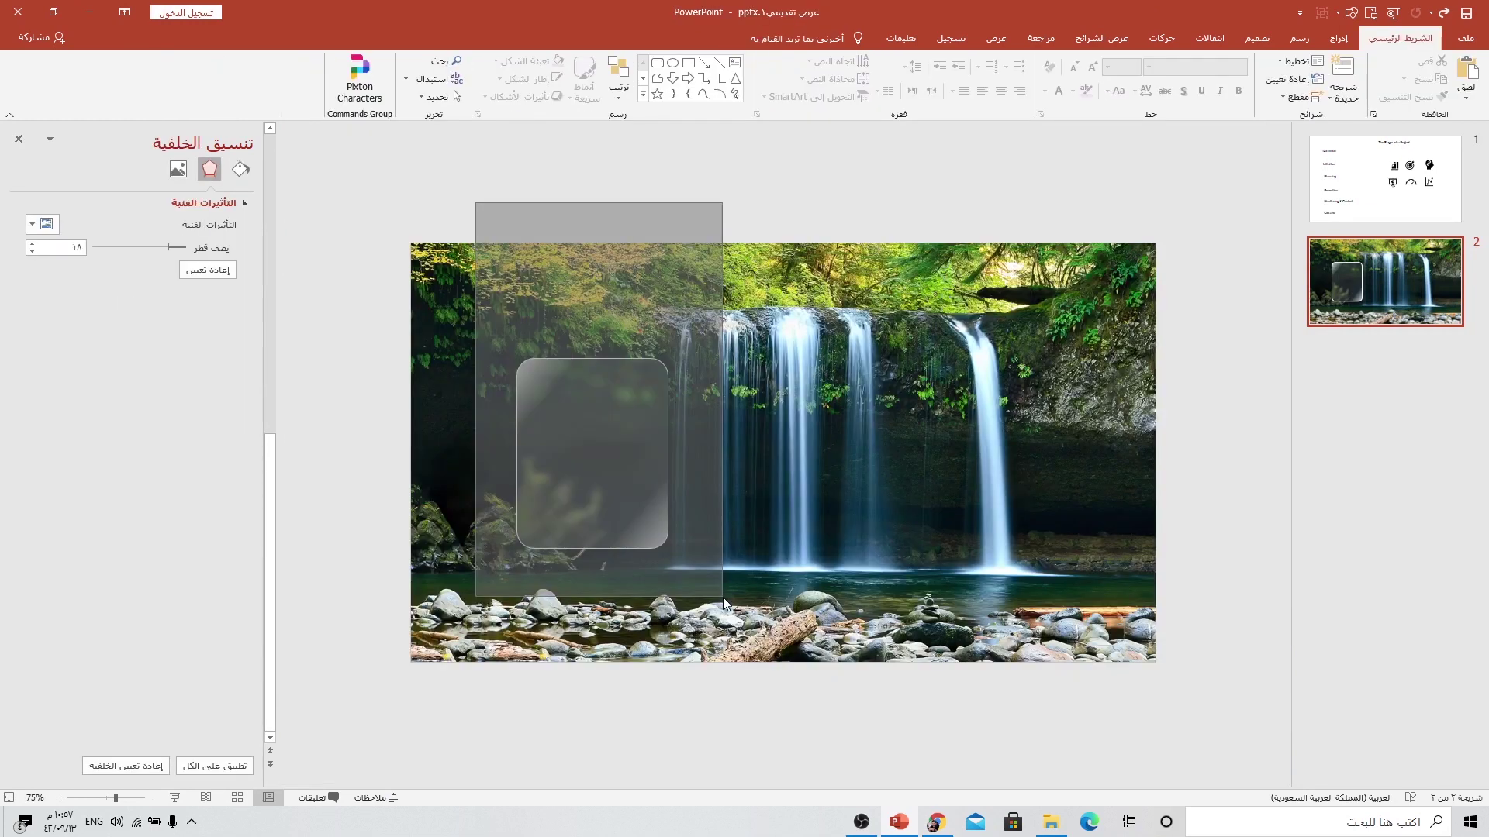
pyautogui.keyDown('ctrl'); pyautogui.scroll(-5, 722, 597); pyautogui.keyUp('ctrl')
# - Move the glass card and its blurred backing further left, then group them
pyautogui.click(314, 62)
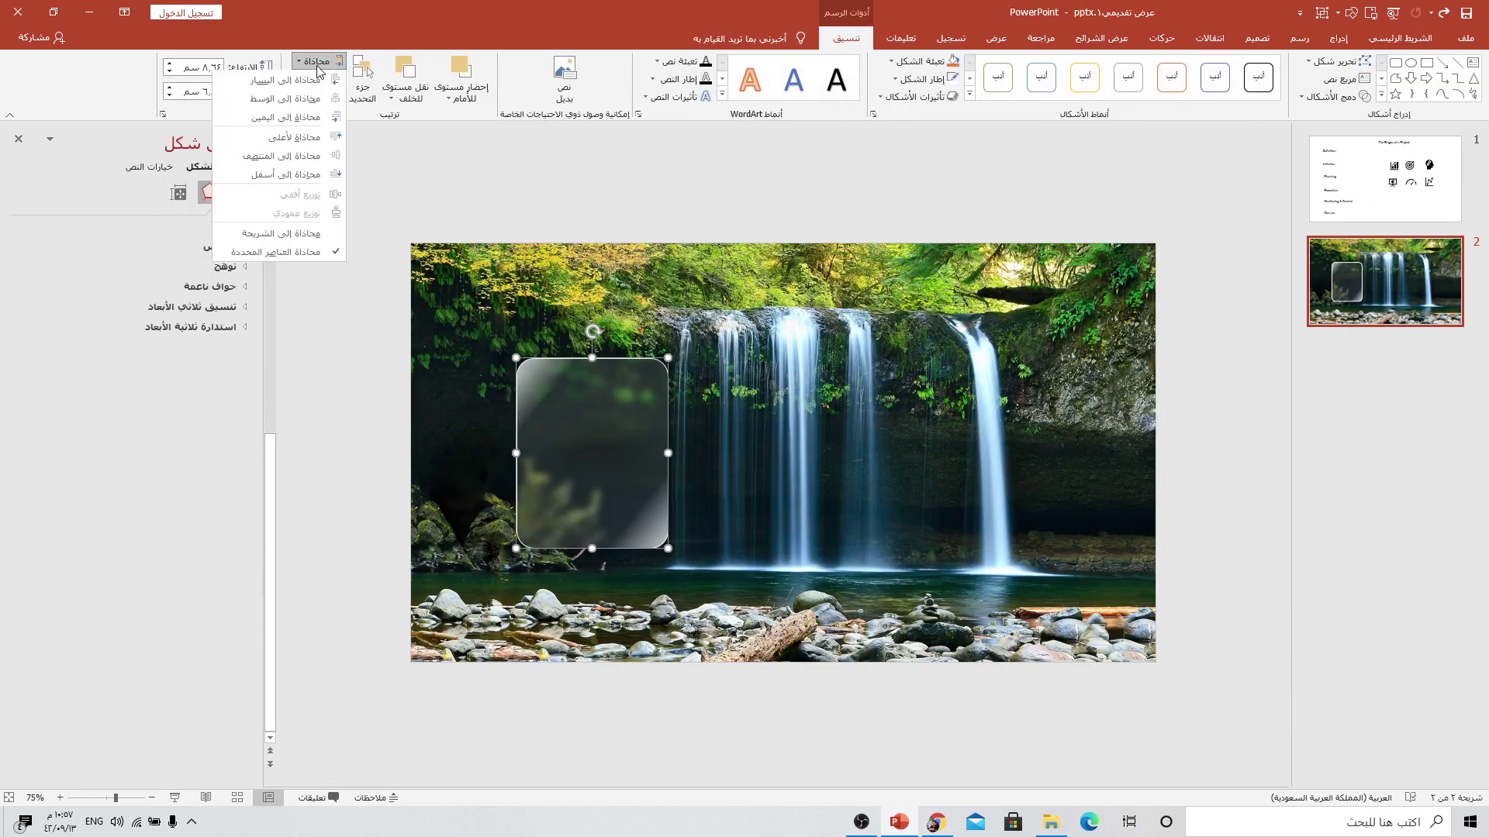
pyautogui.click(314, 62)
pyautogui.click(314, 62)
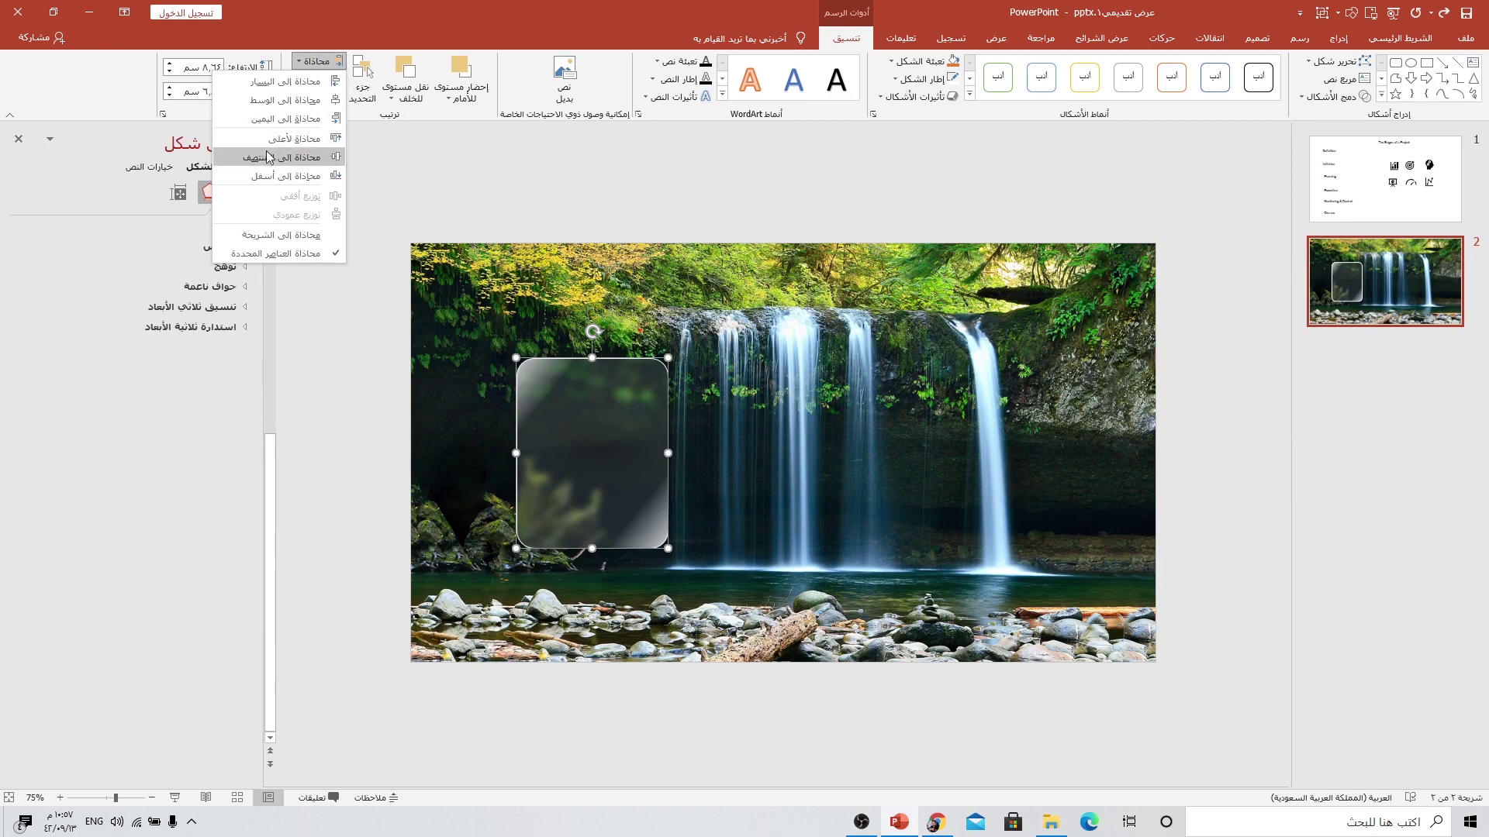
pyautogui.click(510, 345)
pyautogui.keyDown('ctrl'); pyautogui.scroll(5, 586, 408); pyautogui.keyUp('ctrl')
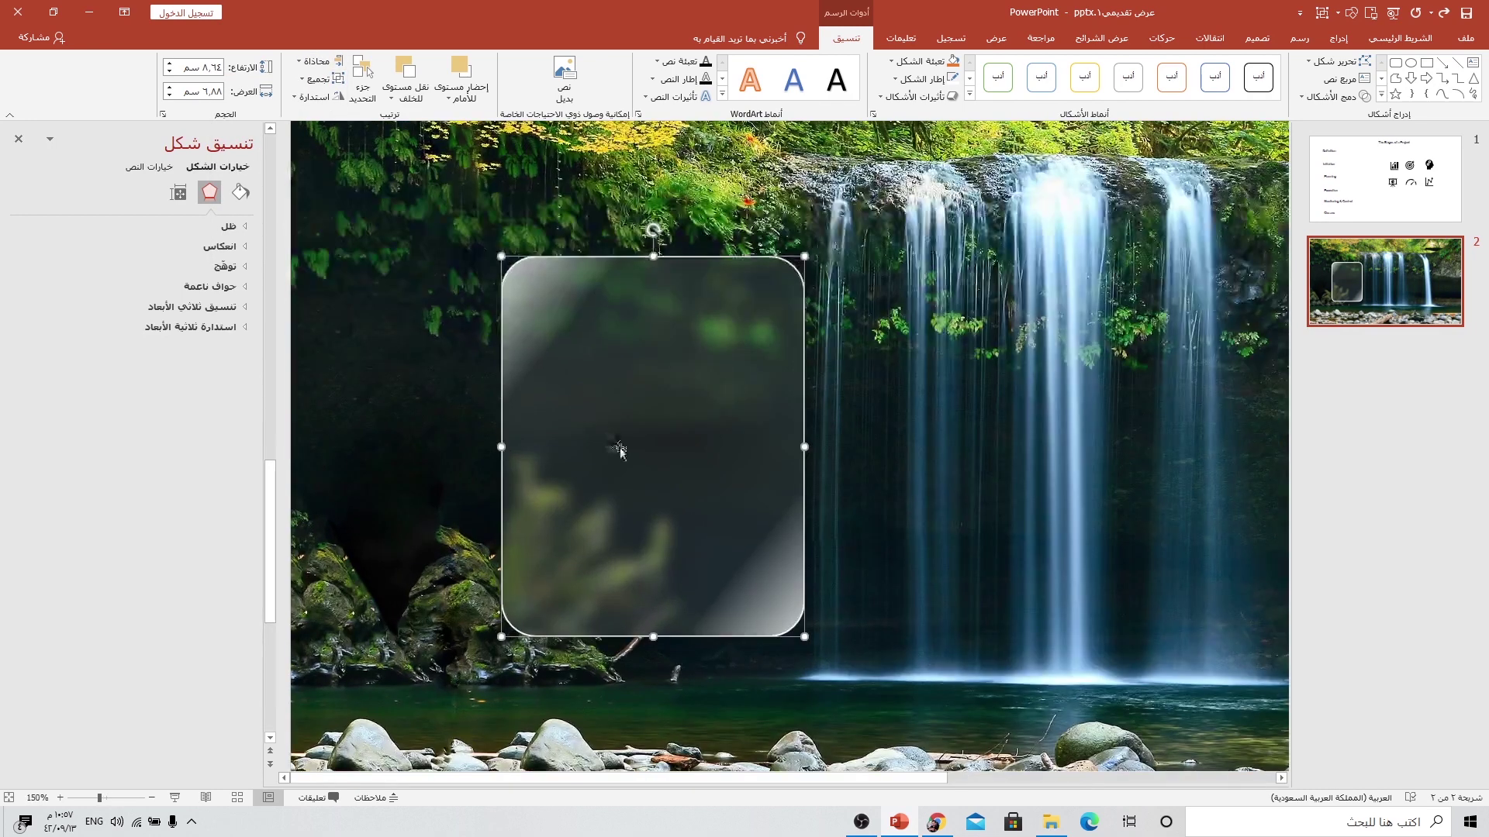
pyautogui.keyDown('ctrl'); pyautogui.scroll(-2, 652, 457); pyautogui.keyUp('ctrl')
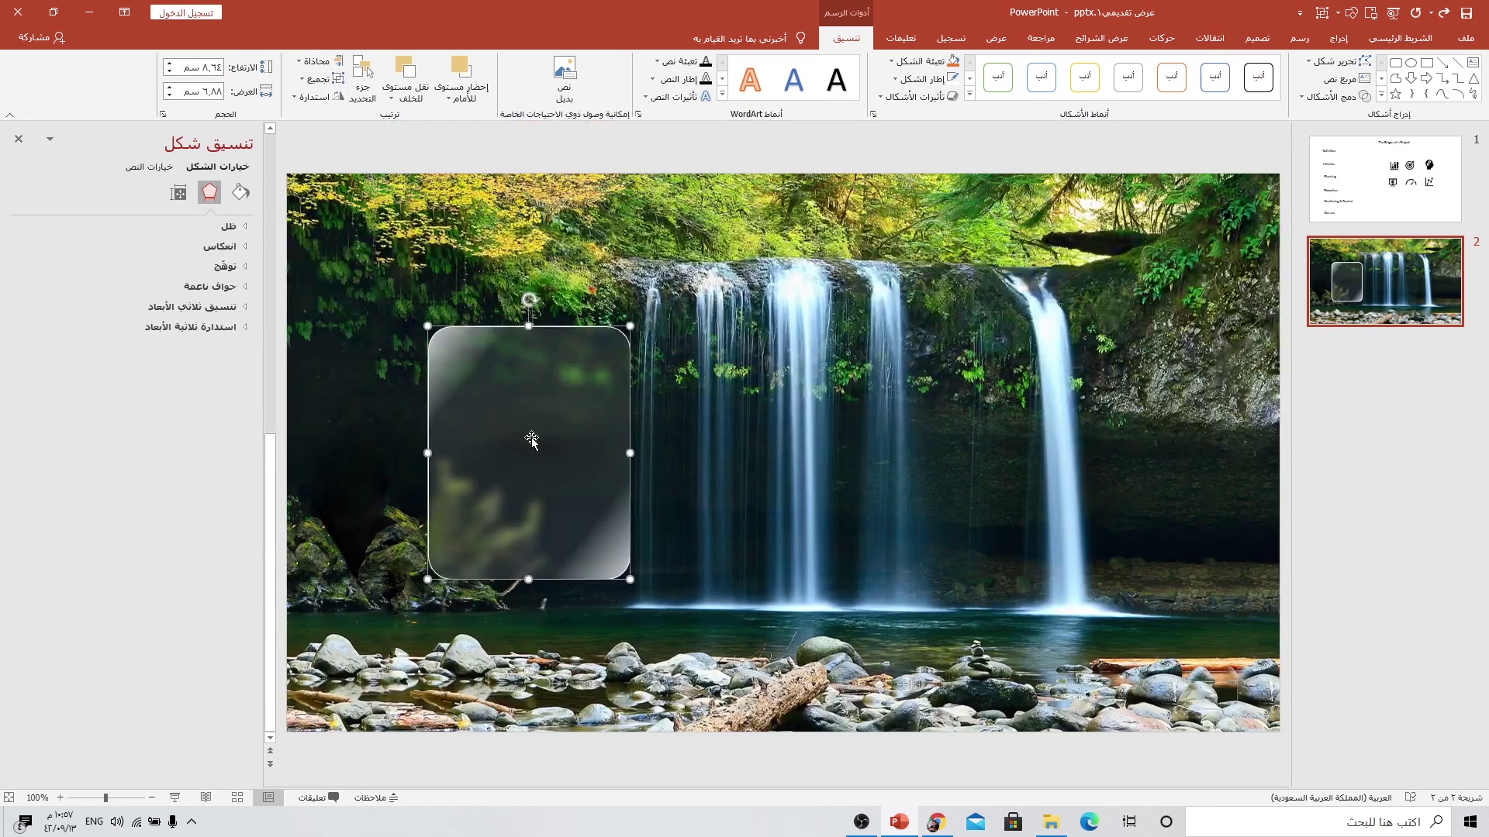
pyautogui.moveTo(534, 449)
pyautogui.mouseDown()
pyautogui.moveTo(463, 454)
pyautogui.moveTo(457, 493)
pyautogui.moveTo(599, 442)
pyautogui.moveTo(498, 442)
pyautogui.moveTo(456, 469)
pyautogui.mouseUp()
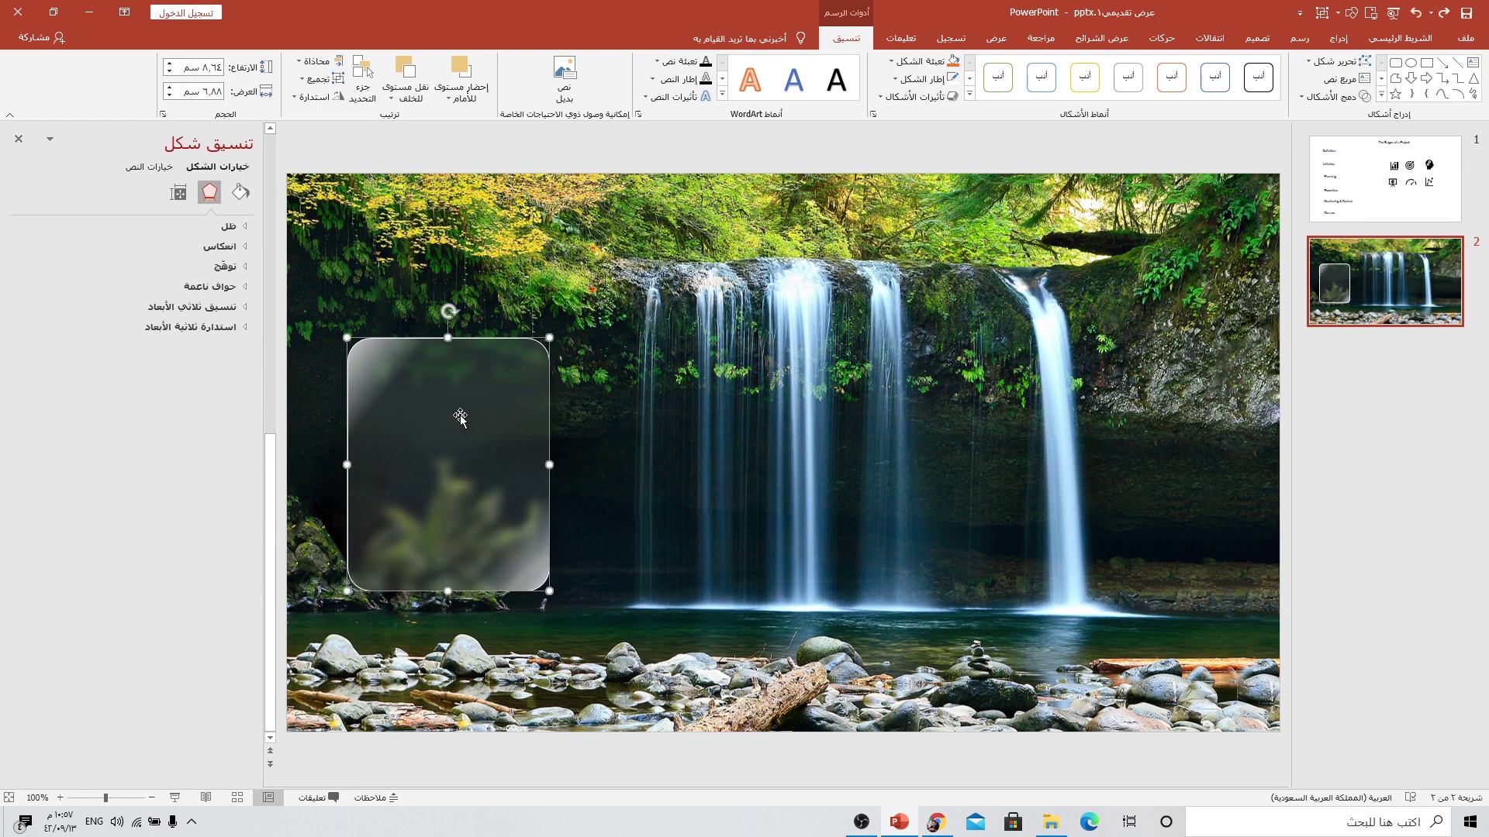
pyautogui.hotkey('ctrl', 'g')
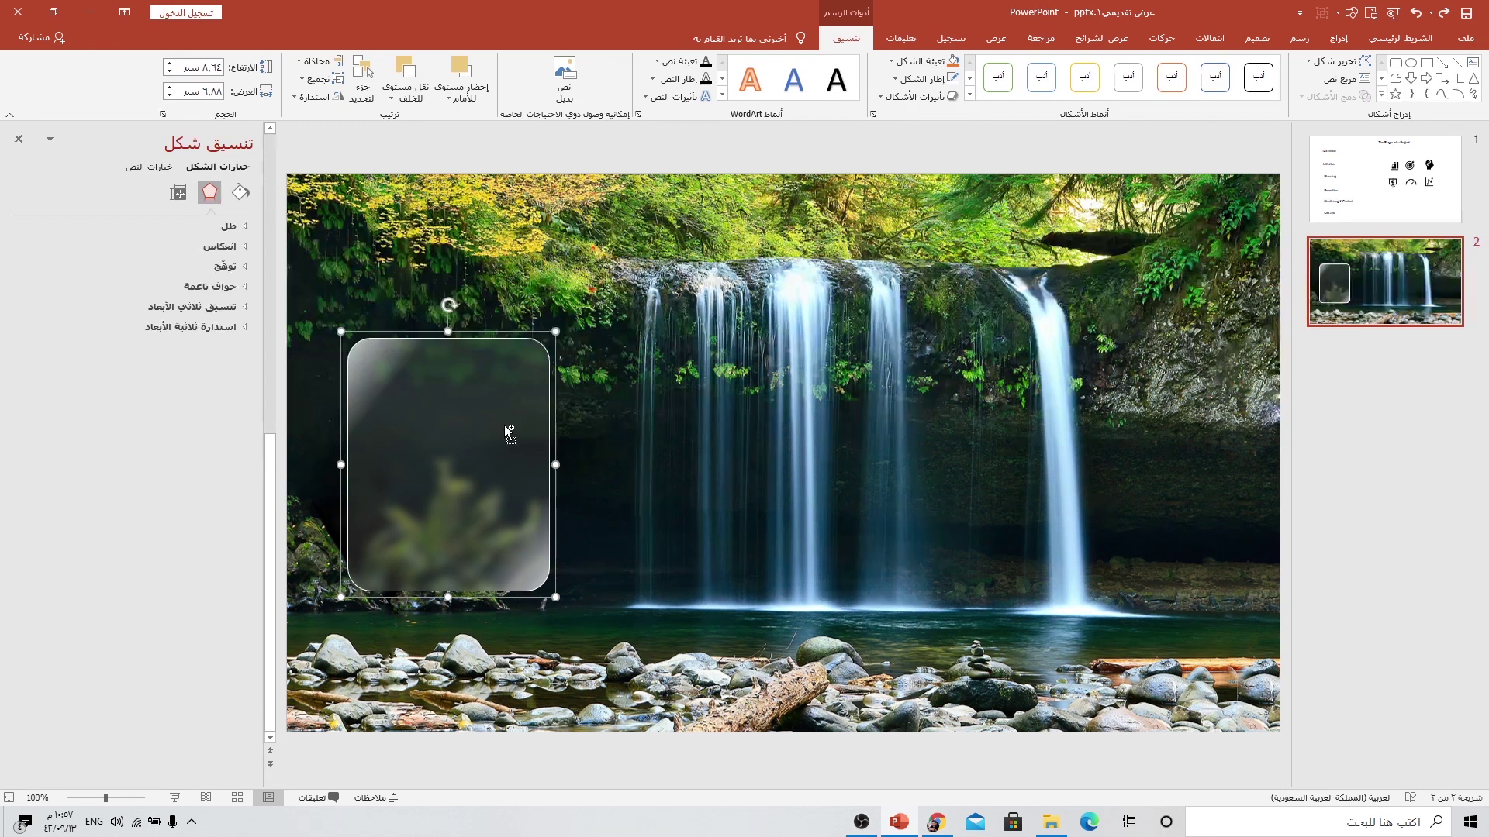
# - Copy the card to make three, distribute them horizontally, and shift the row toward centre
pyautogui.moveTo(505, 432)
pyautogui.mouseDown()
pyautogui.moveTo(757, 404)
pyautogui.moveTo(1086, 455)
pyautogui.mouseUp()
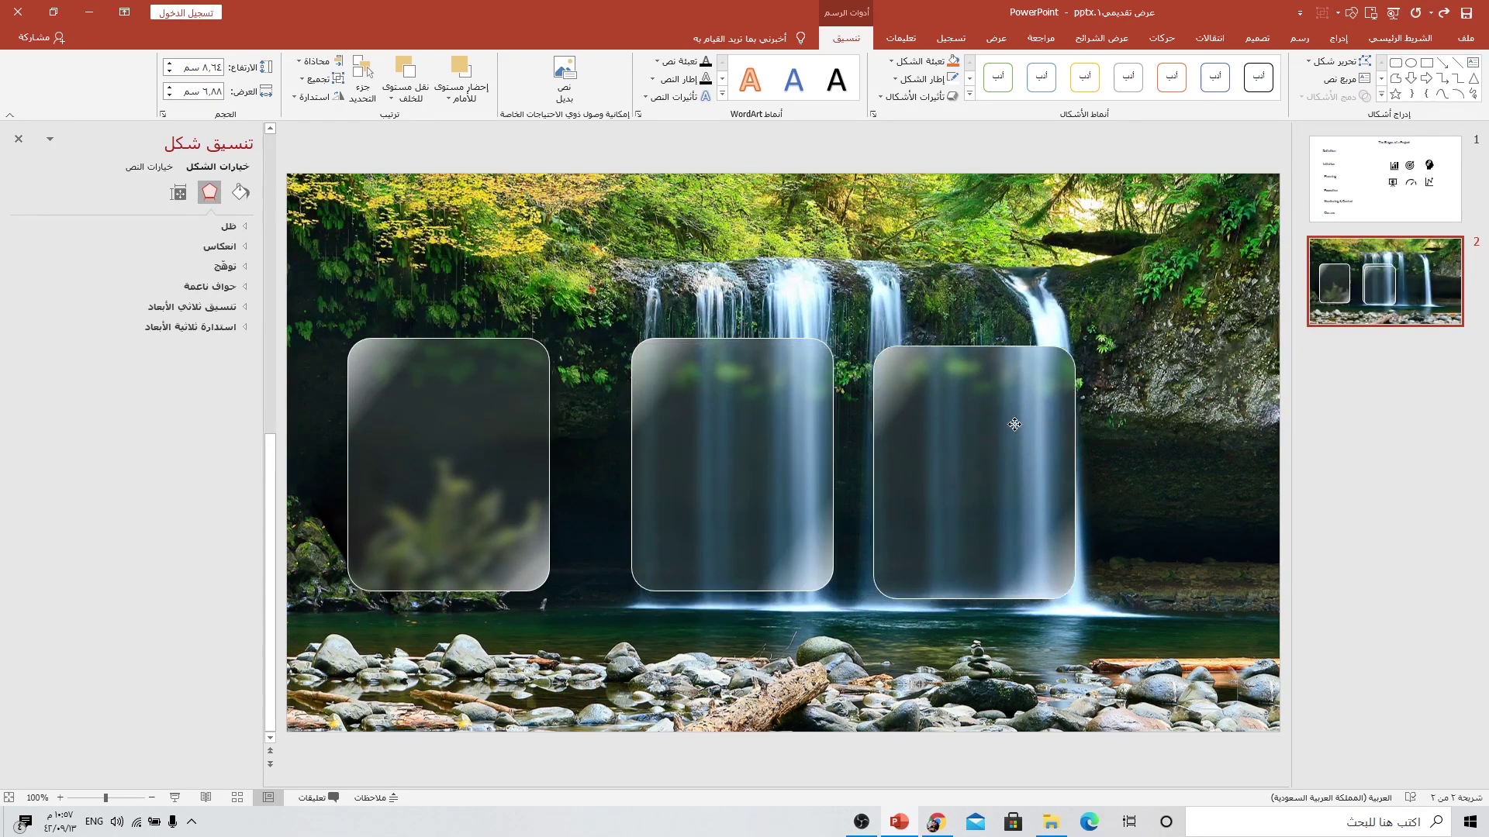
pyautogui.keyDown('shift'); pyautogui.click(775, 446); pyautogui.keyUp('shift')
pyautogui.keyDown('shift'); pyautogui.click(490, 442); pyautogui.keyUp('shift')
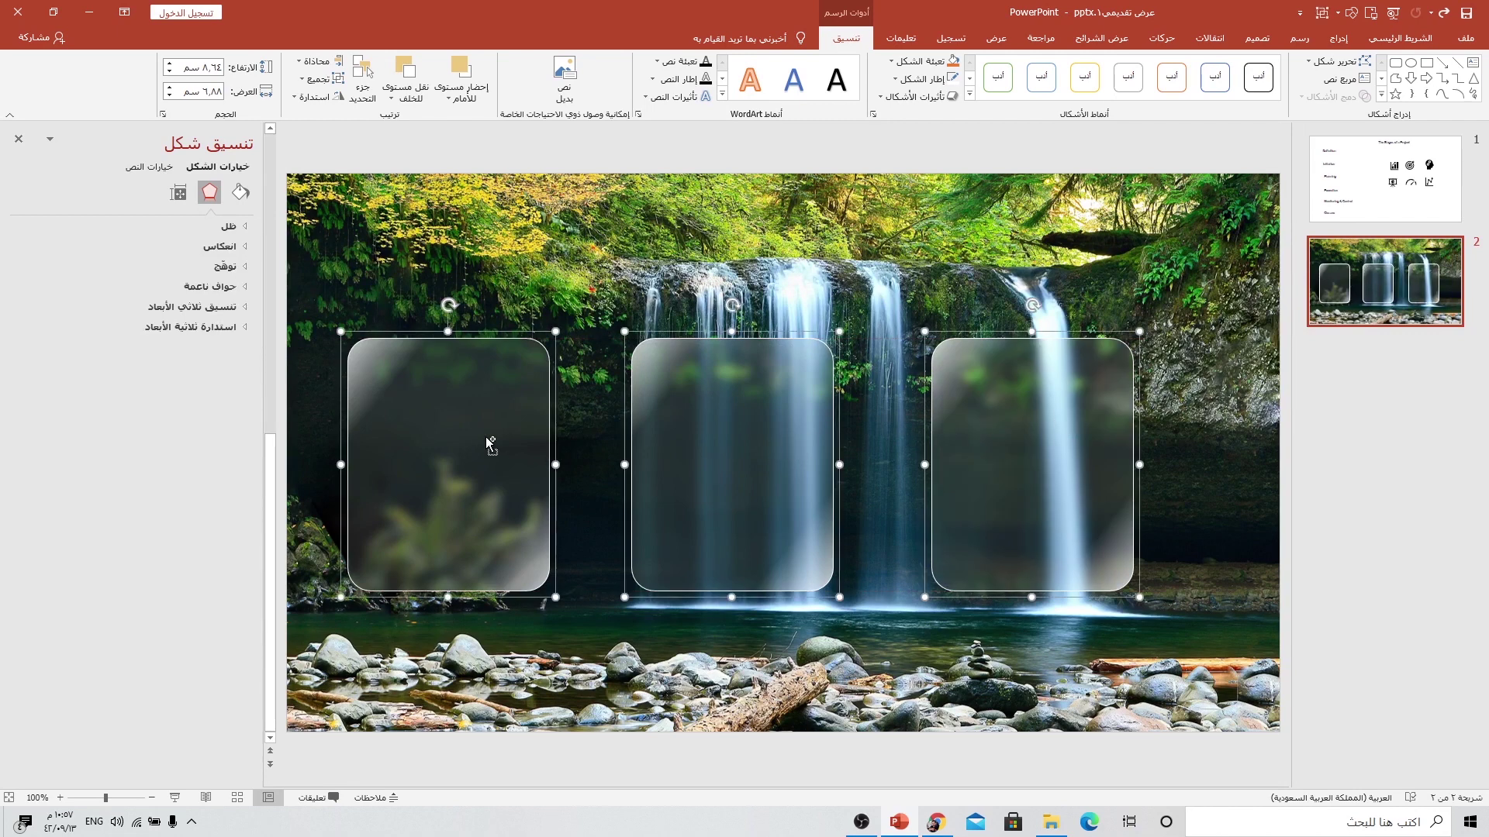
pyautogui.click(316, 60)
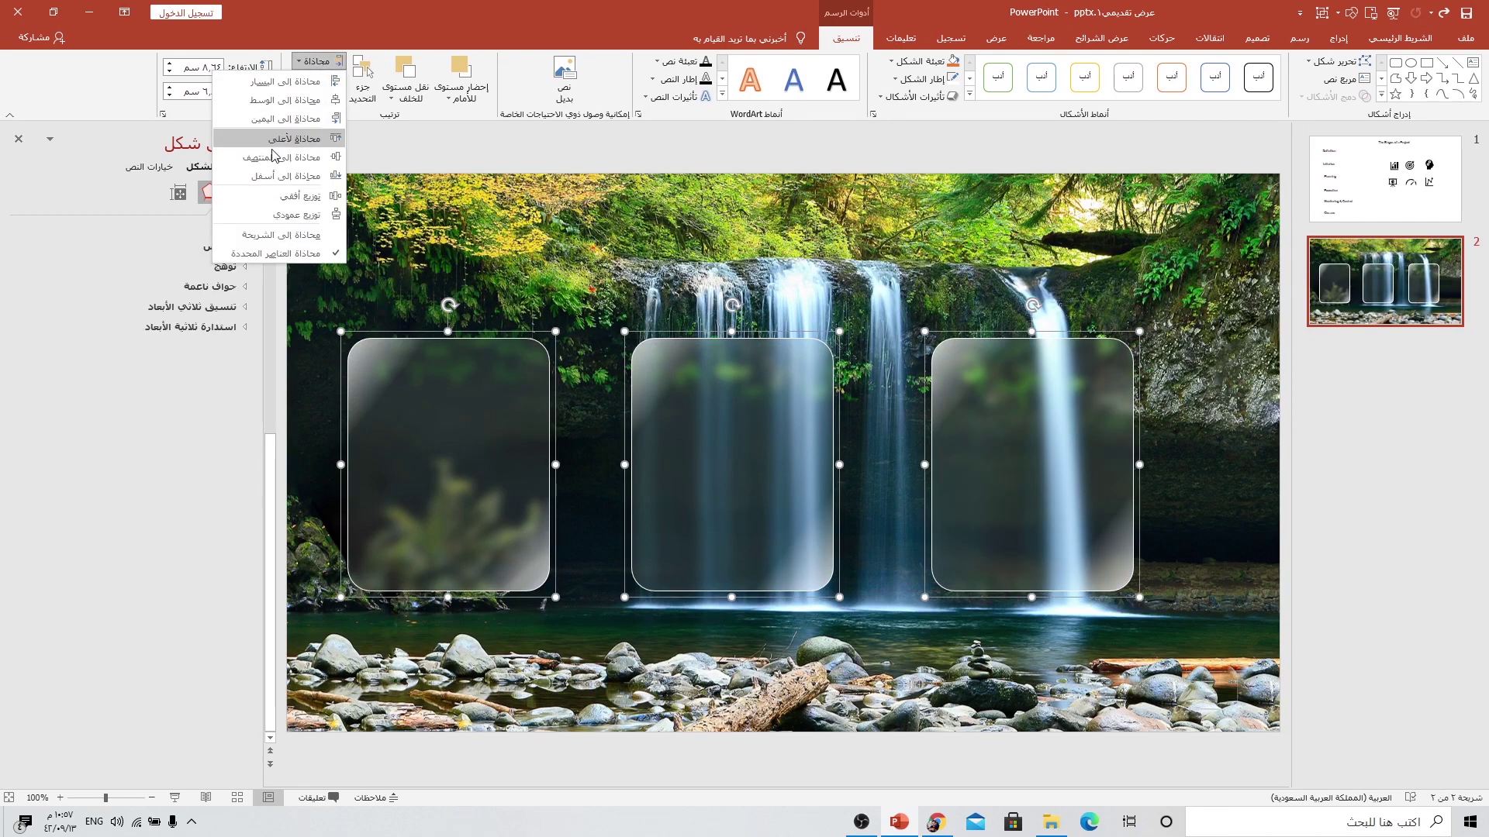
pyautogui.click(276, 196)
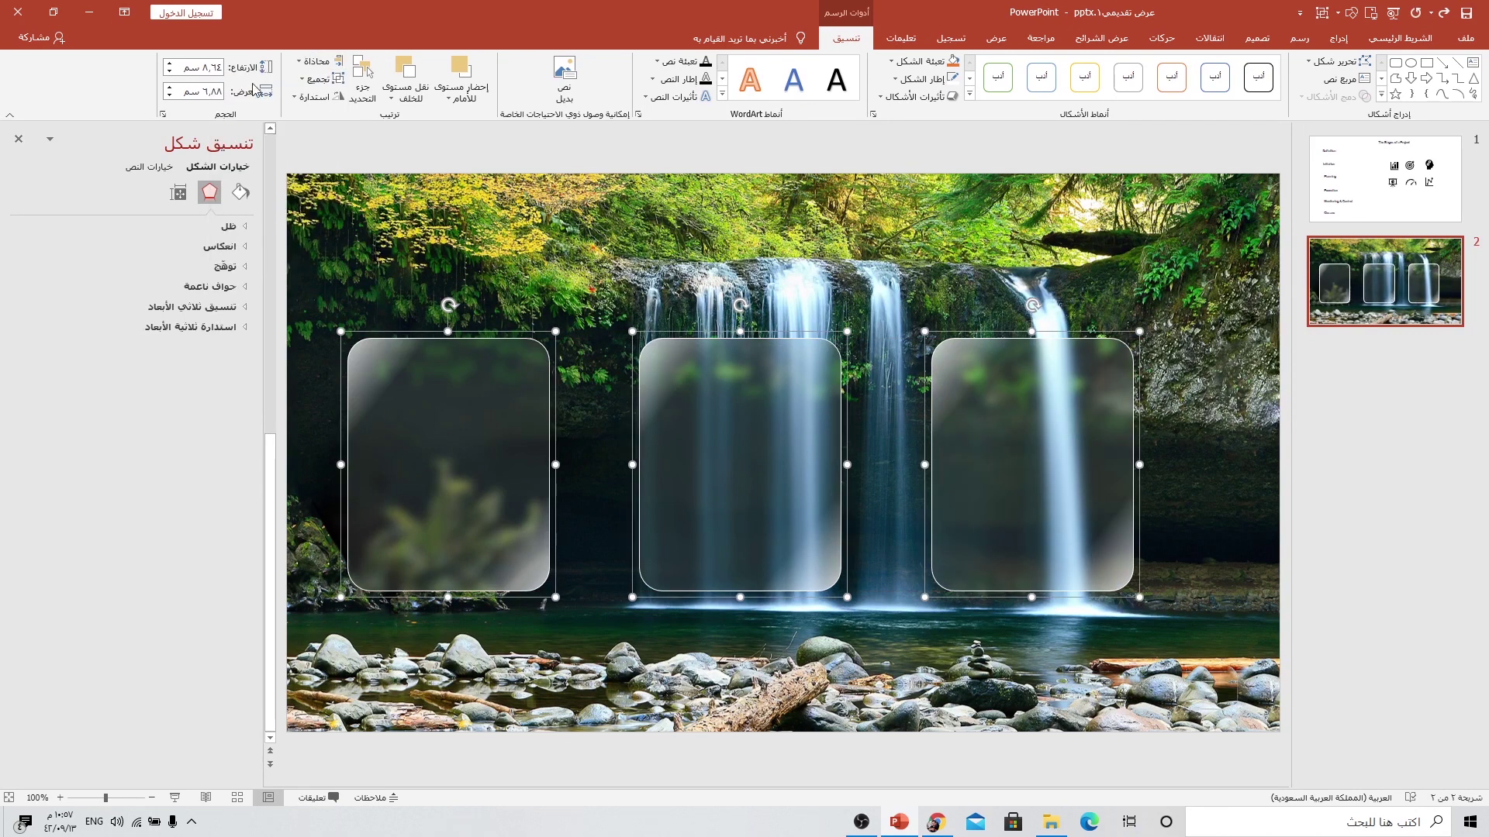
pyautogui.click(317, 60)
pyautogui.press('Escape')
pyautogui.moveTo(679, 422); pyautogui.dragTo(728, 435)
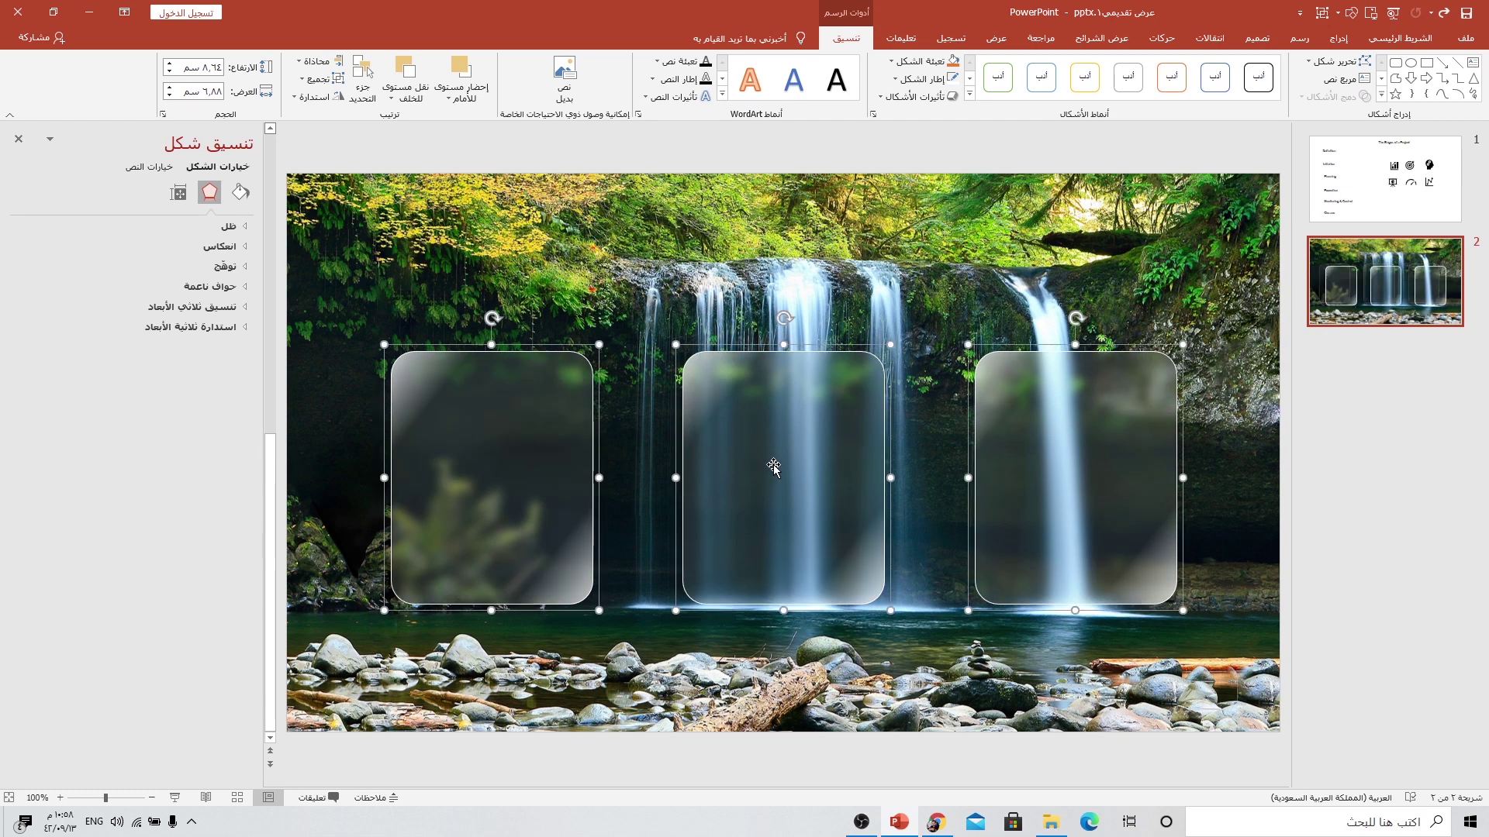
pyautogui.moveTo(804, 469); pyautogui.dragTo(817, 468)
pyautogui.click(941, 294)
# - Copy the 'The Stages of a Project' title box from slide 1 and paste it onto slide 2
pyautogui.click(1385, 179)
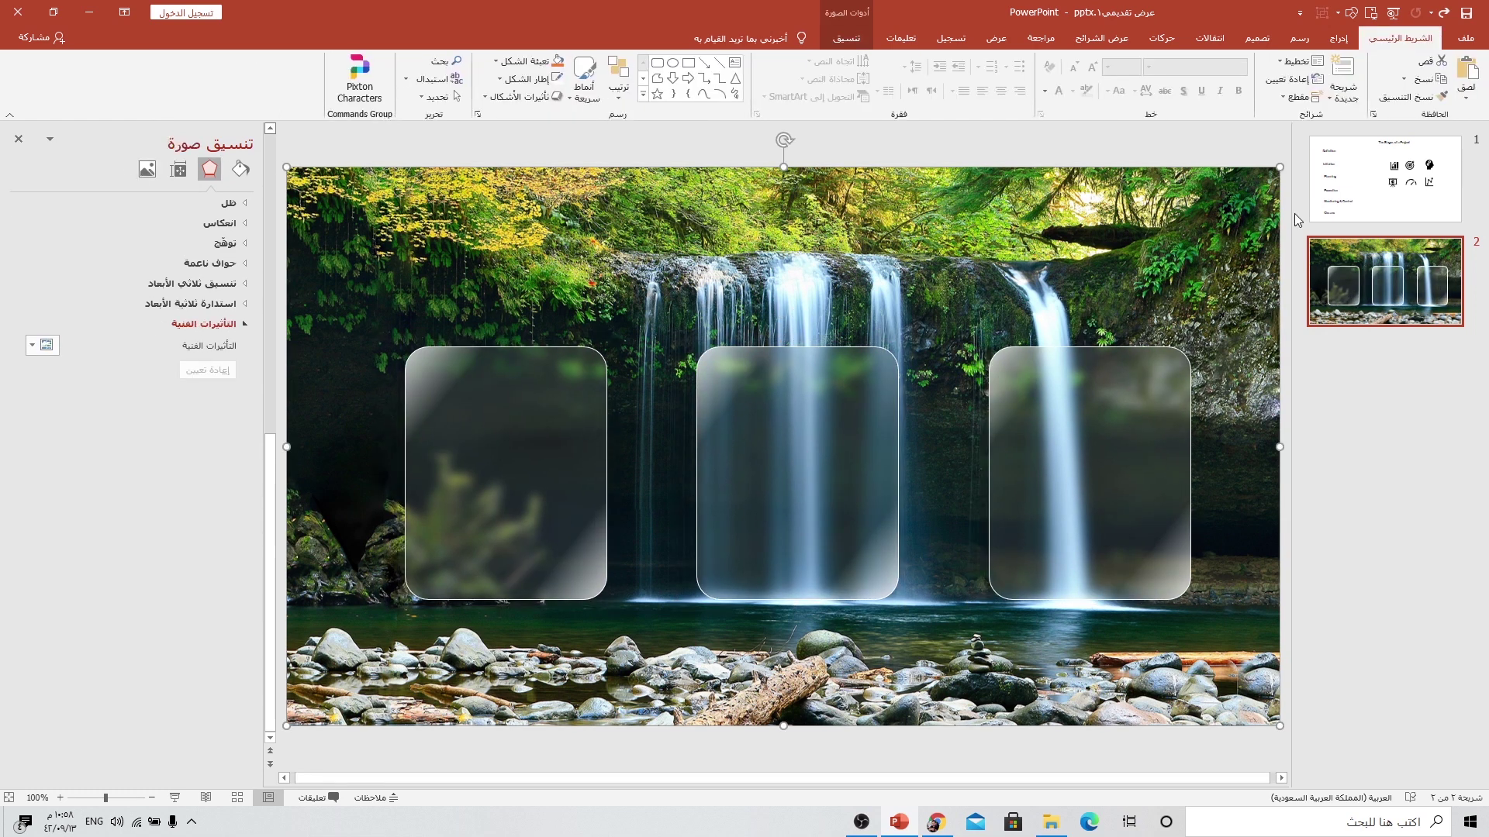
pyautogui.click(866, 213)
pyautogui.tripleClick(865, 214)
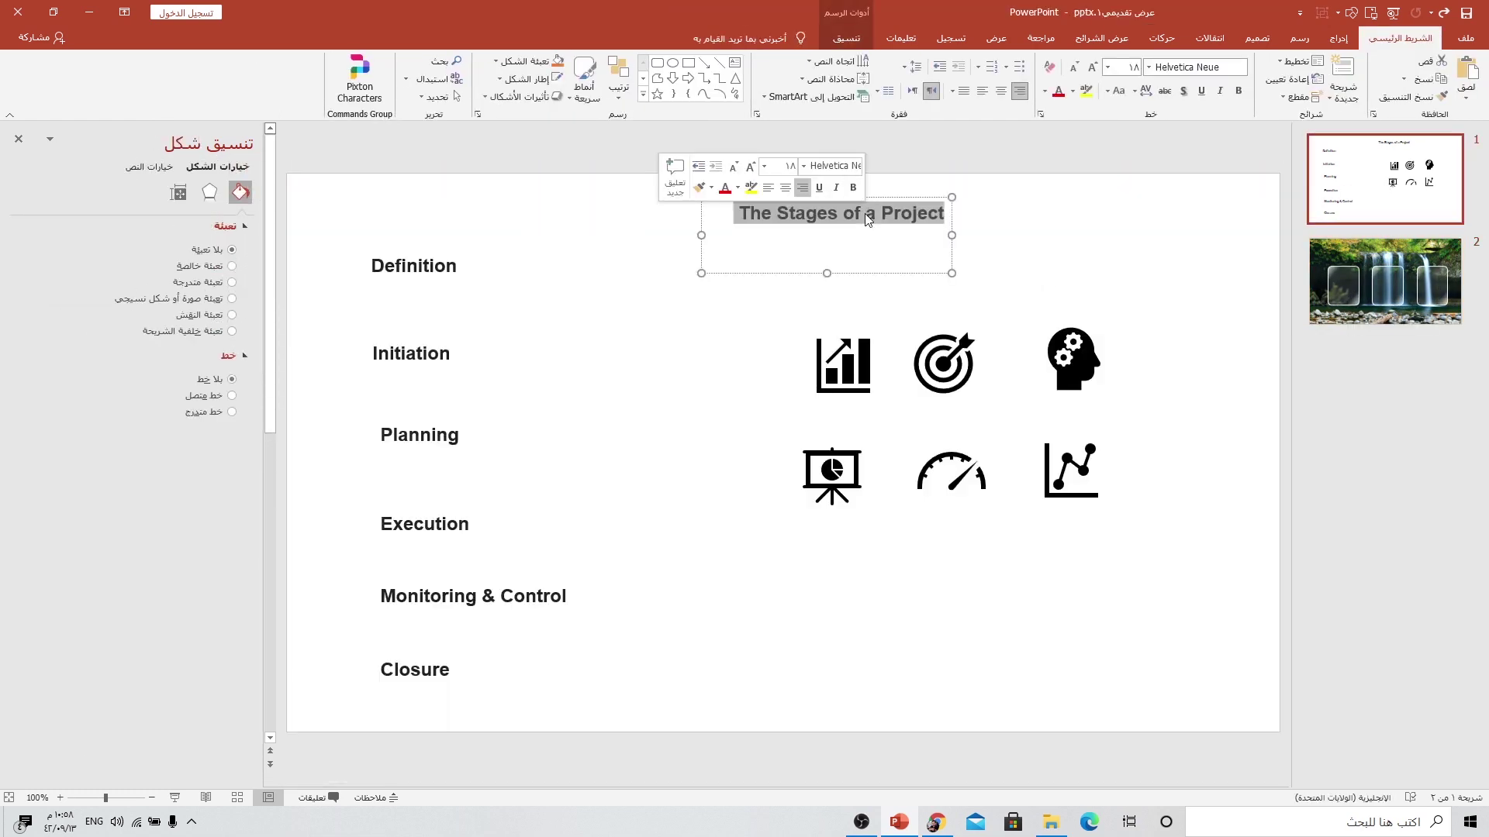
pyautogui.click(891, 197)
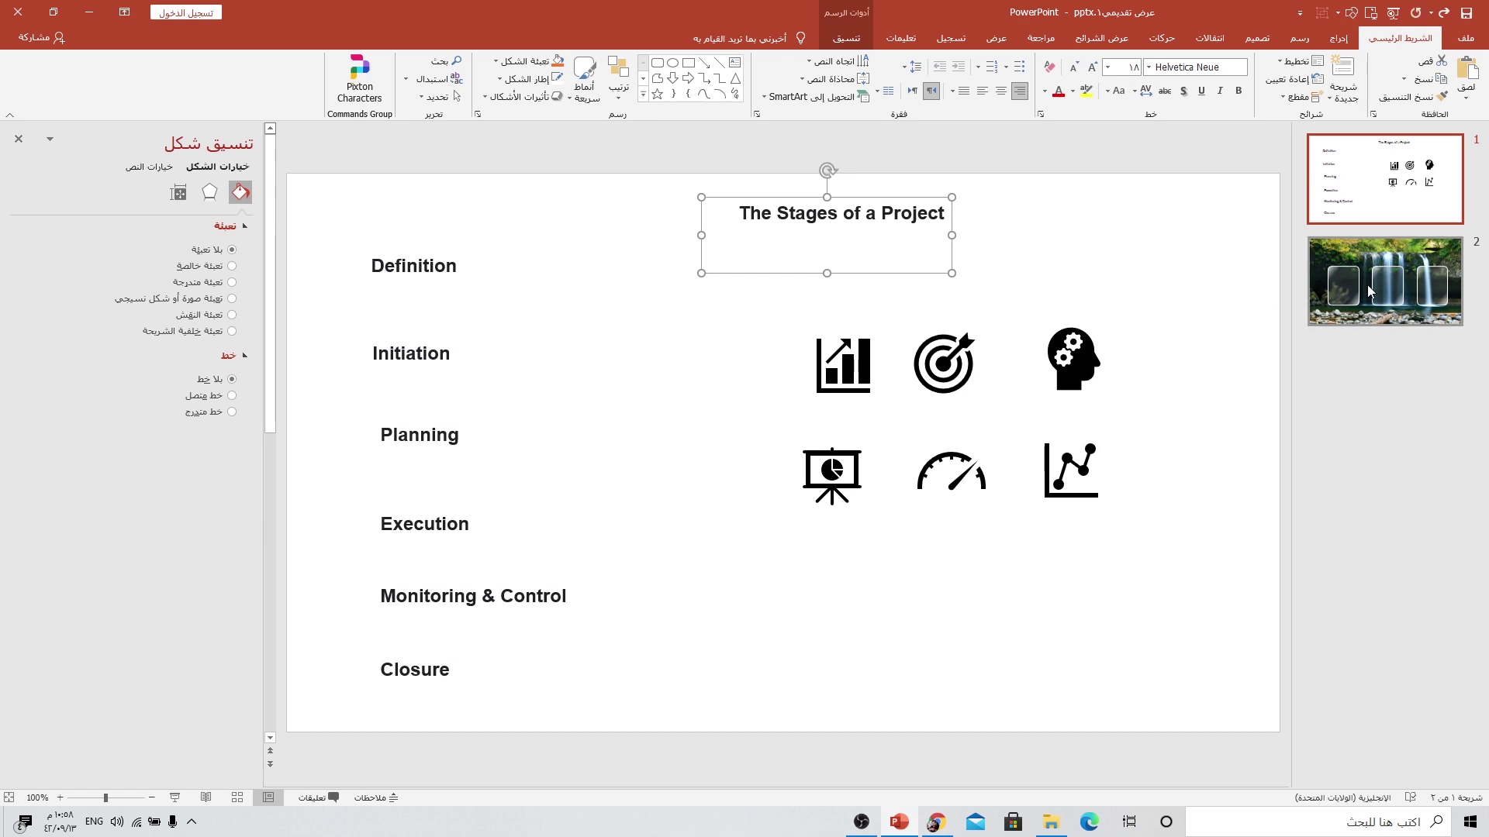
pyautogui.click(1384, 307)
pyautogui.hotkey('ctrl', 'v')
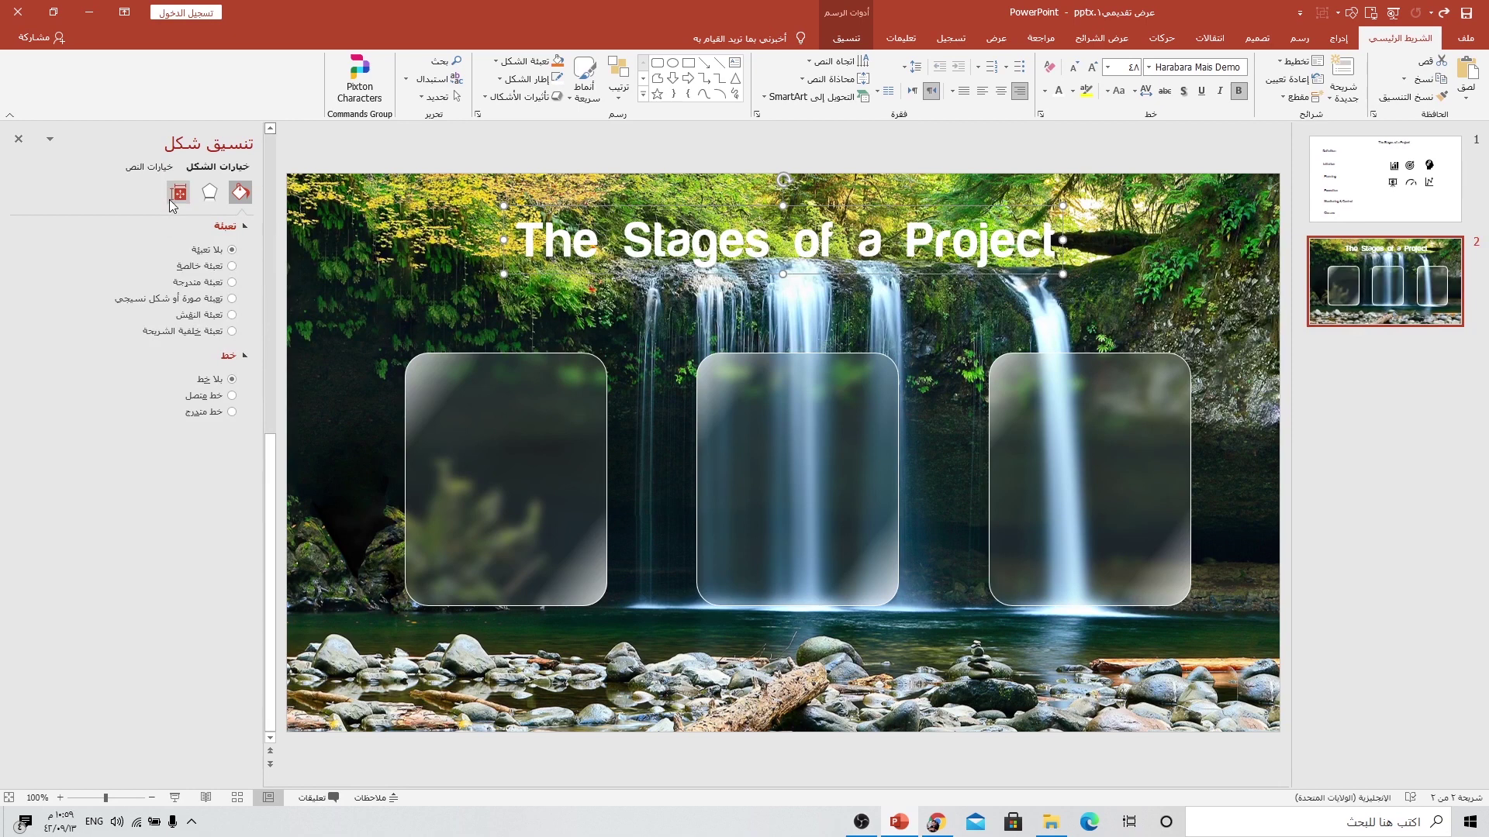
pyautogui.click(138, 168)
# - Give the title an outer drop shadow with lower transparency, slightly more blur and distance
pyautogui.click(210, 192)
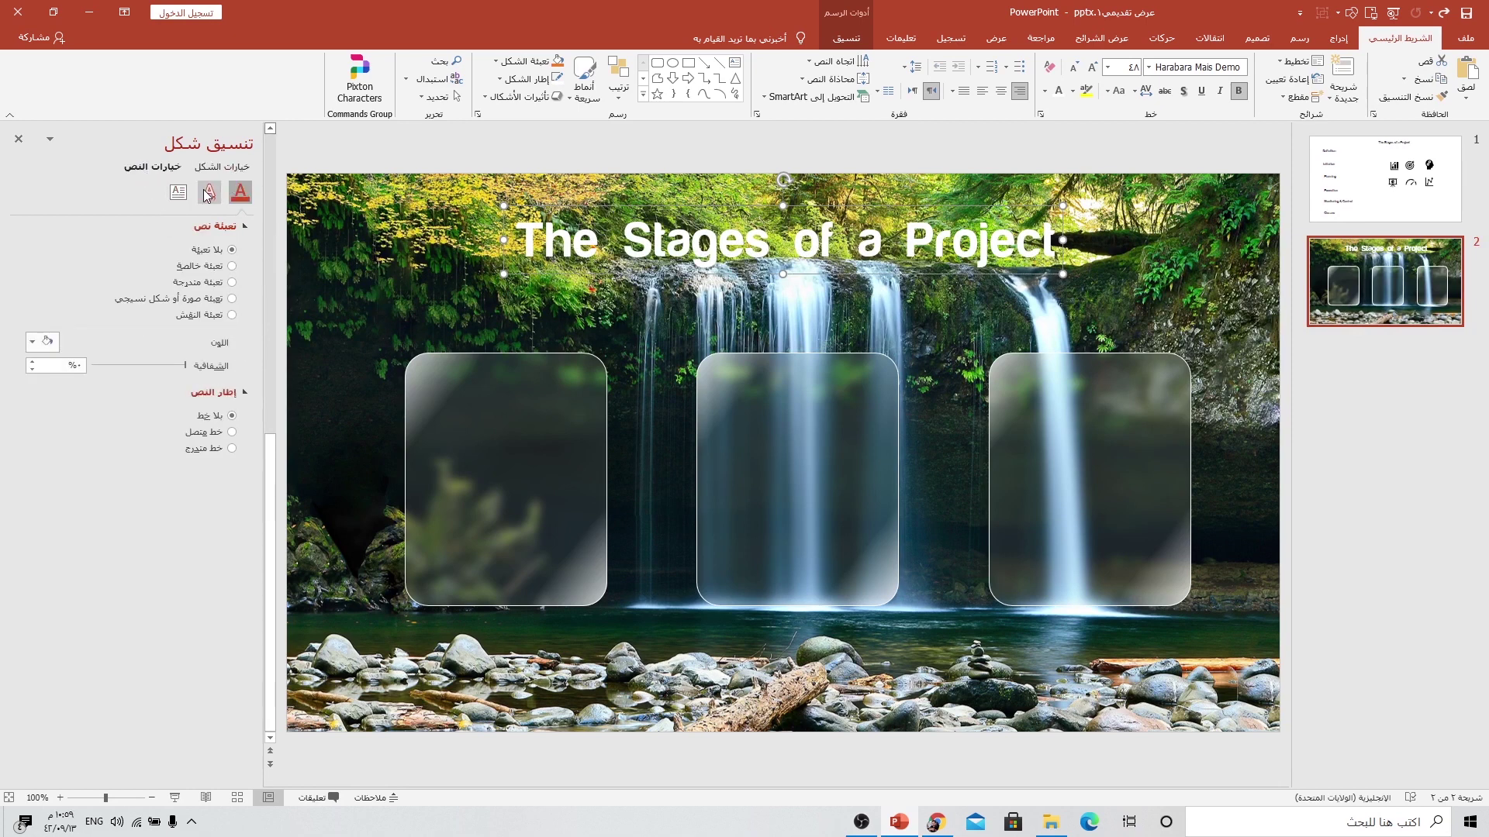
pyautogui.click(233, 225)
pyautogui.click(33, 247)
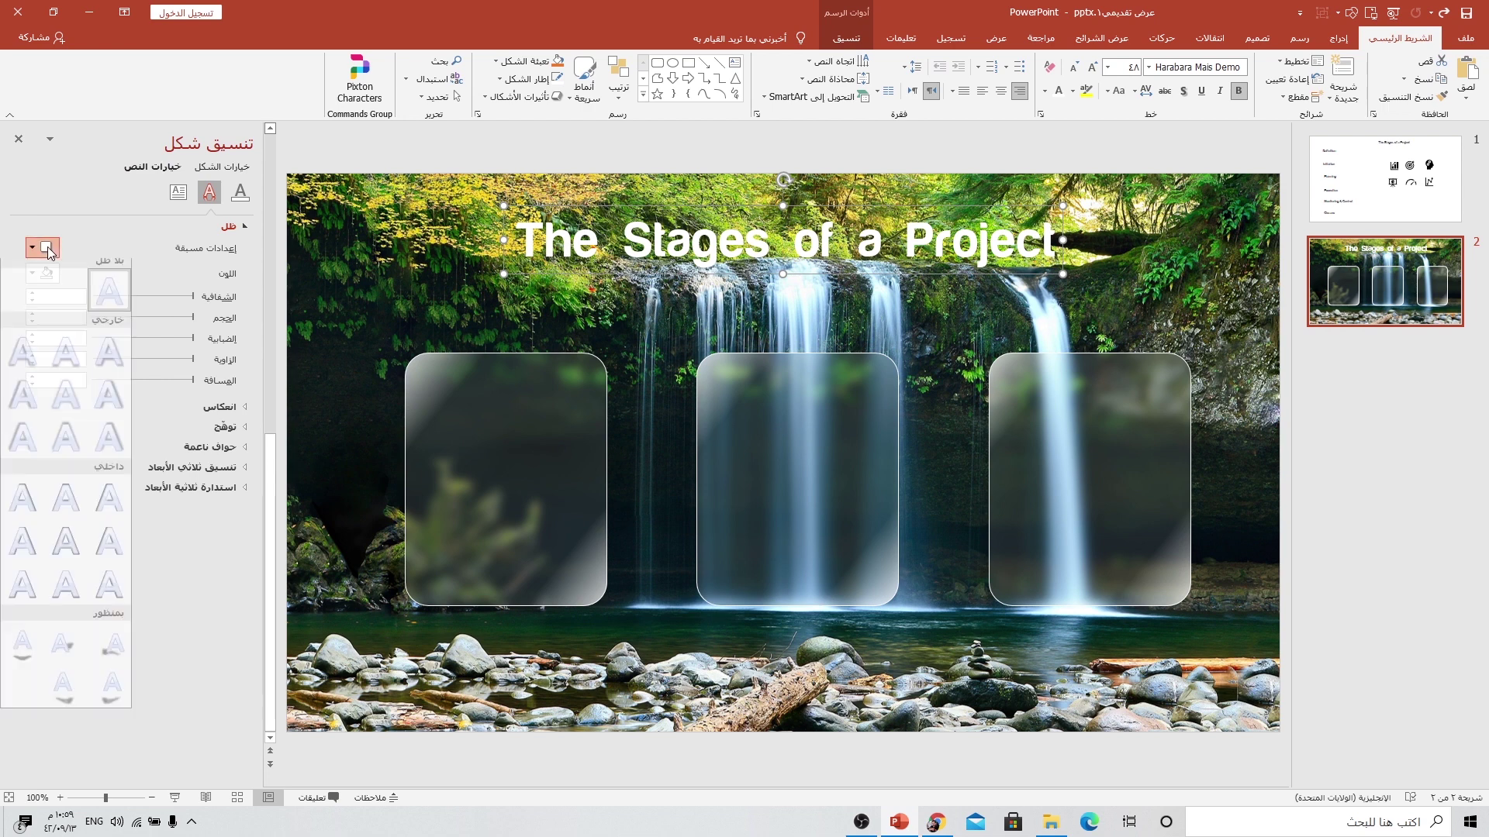
pyautogui.click(23, 361)
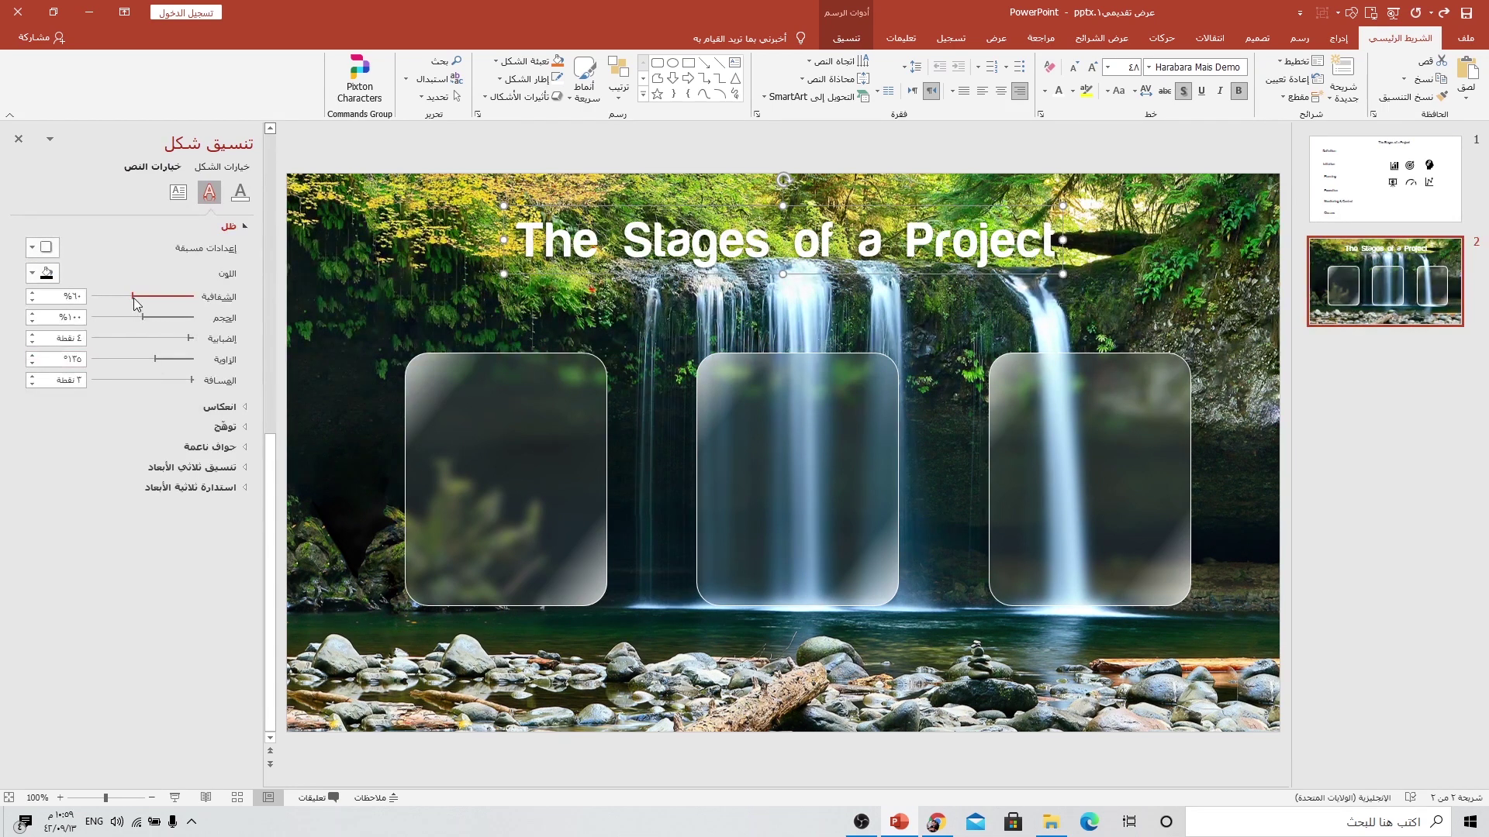
pyautogui.moveTo(134, 297); pyautogui.dragTo(169, 298)
pyautogui.click(188, 340)
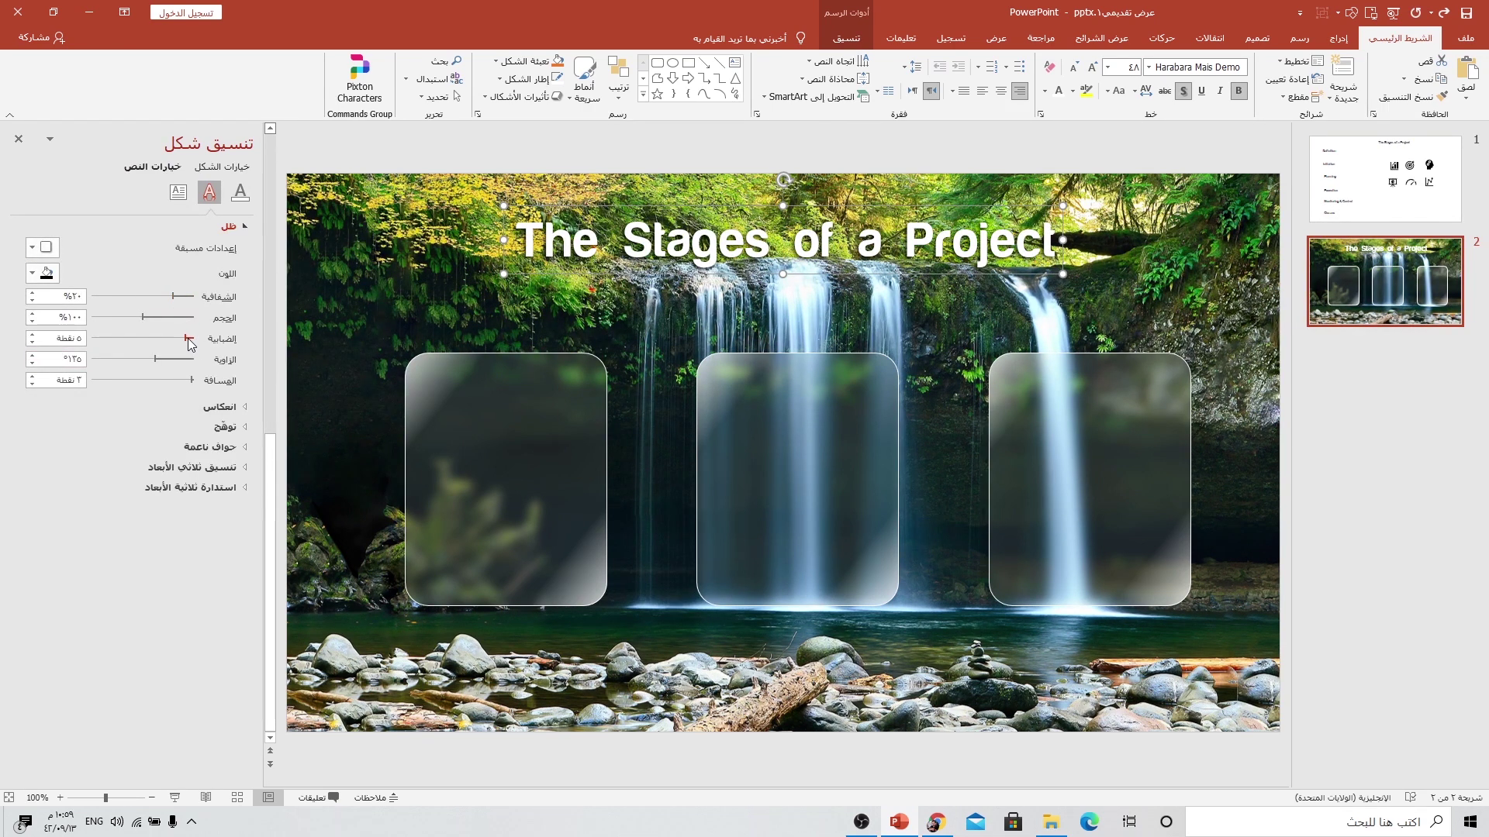
pyautogui.click(192, 380)
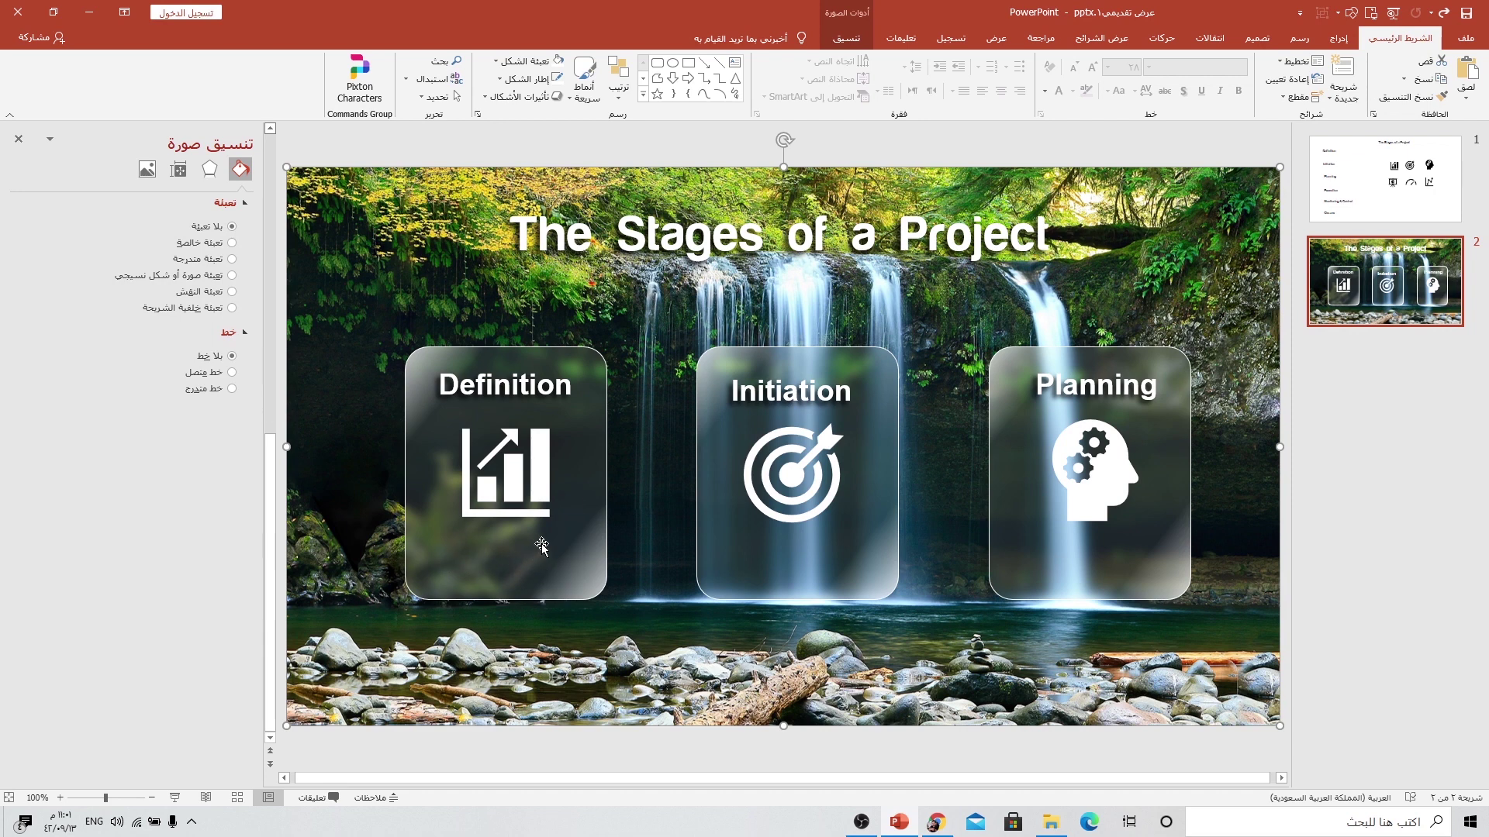
# - Draw a thin rectangle bar across the bottom of the Definition card
pyautogui.click(1342, 40)
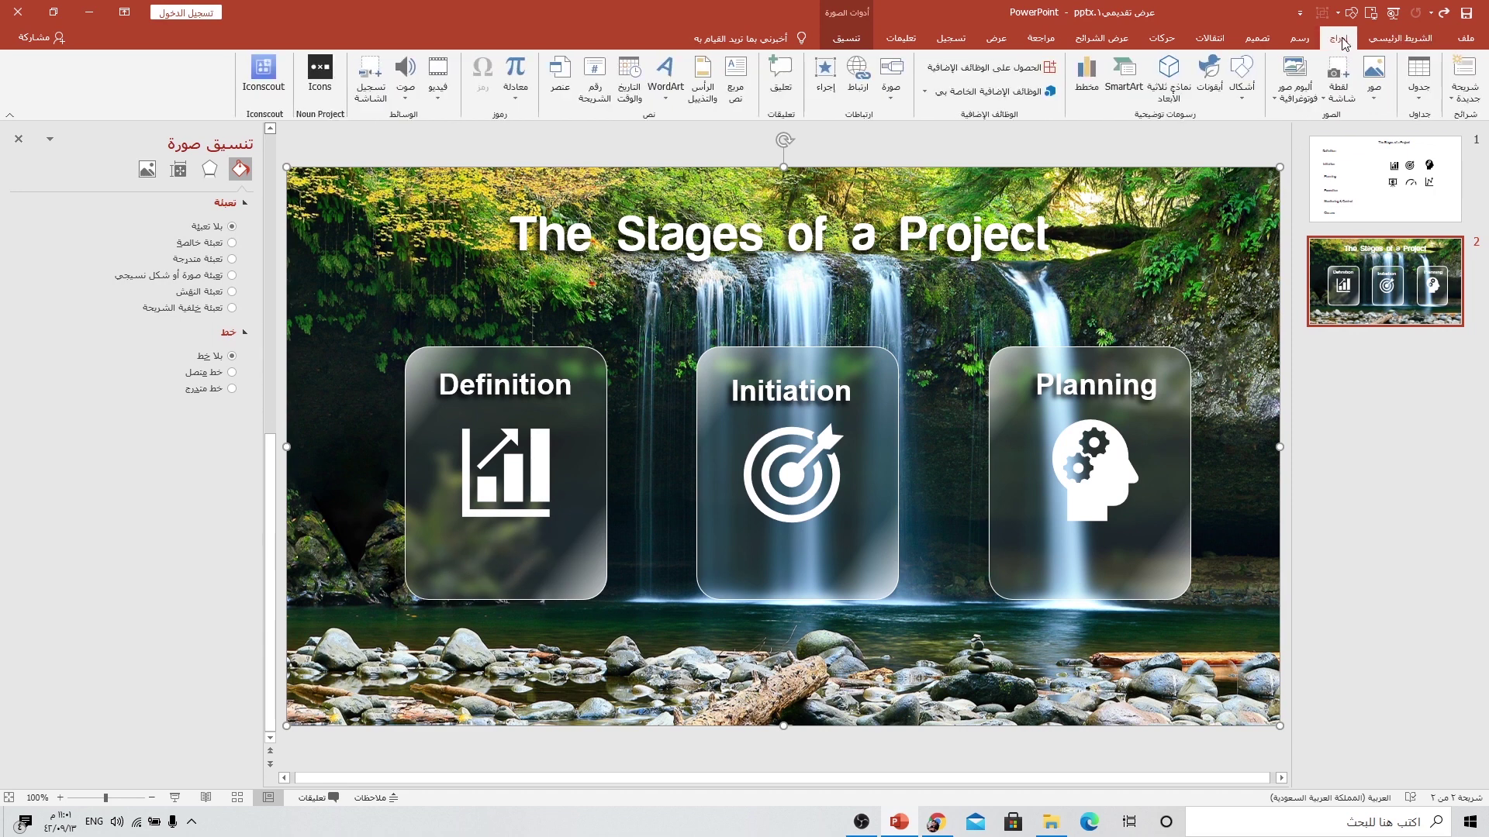
pyautogui.click(1244, 96)
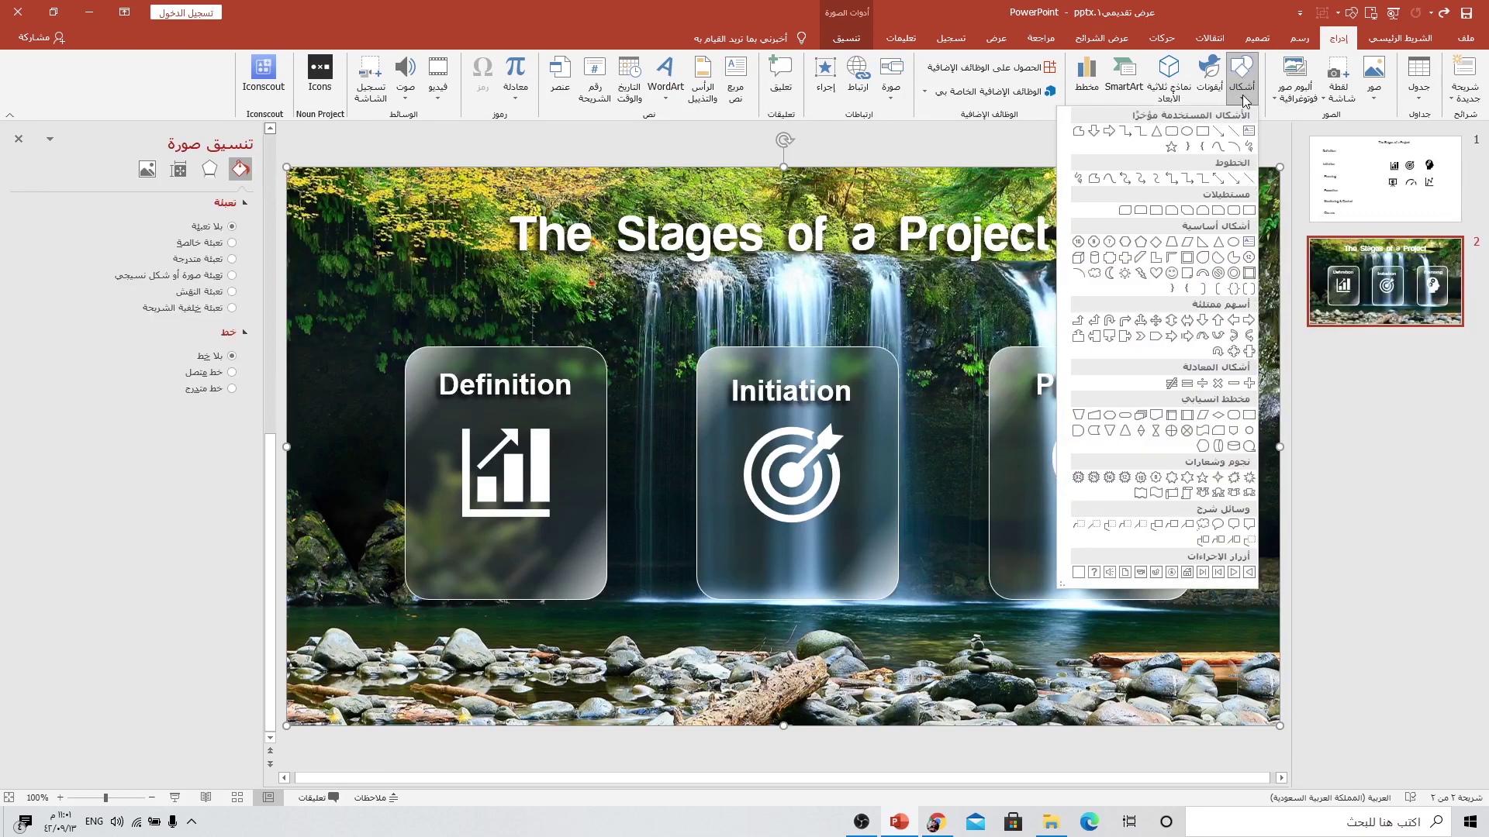
pyautogui.click(1188, 133)
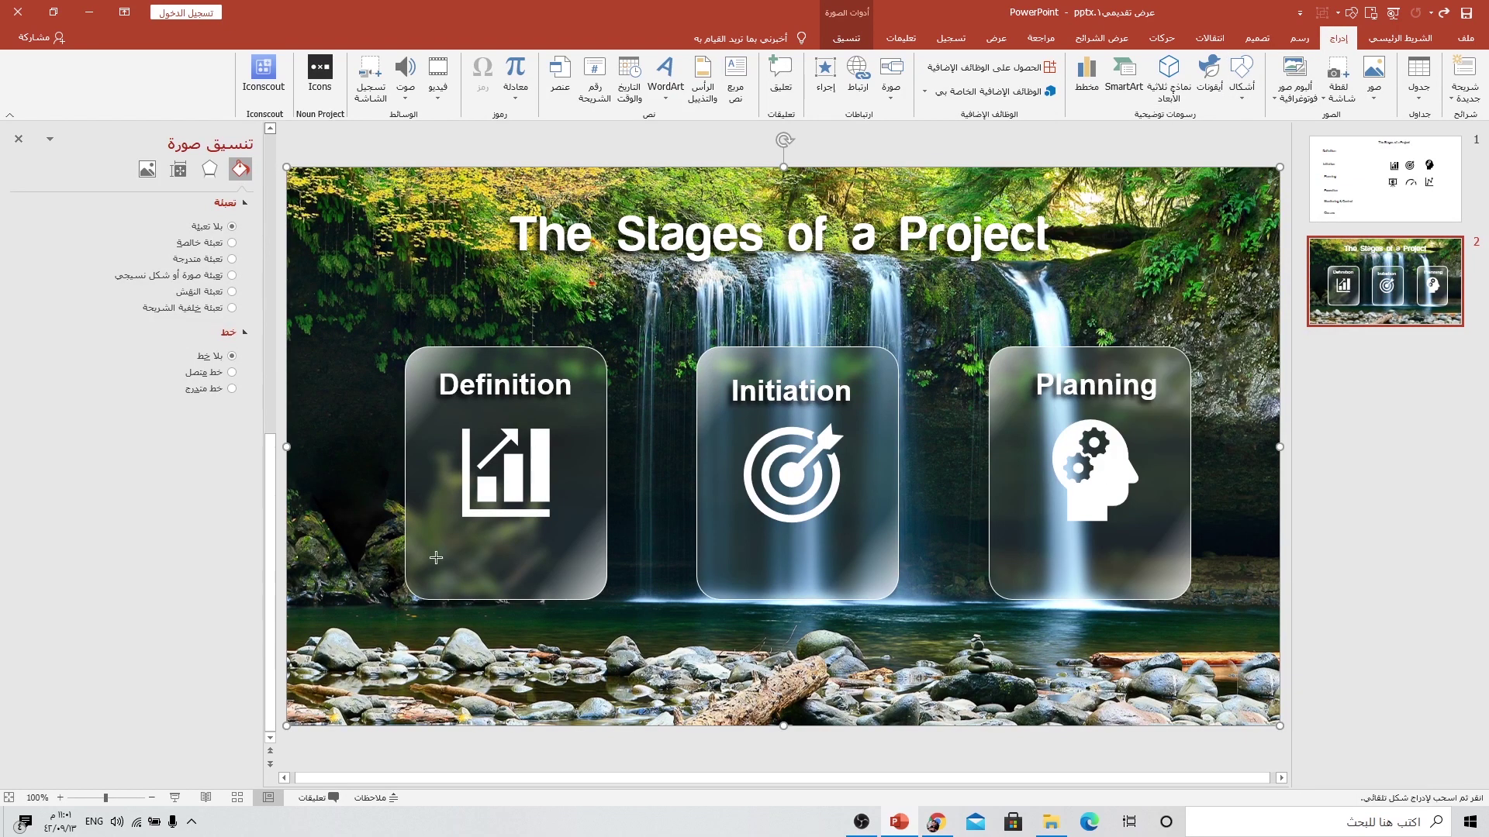
pyautogui.moveTo(422, 549)
pyautogui.mouseDown()
pyautogui.moveTo(584, 586)
pyautogui.moveTo(499, 587)
pyautogui.mouseUp()
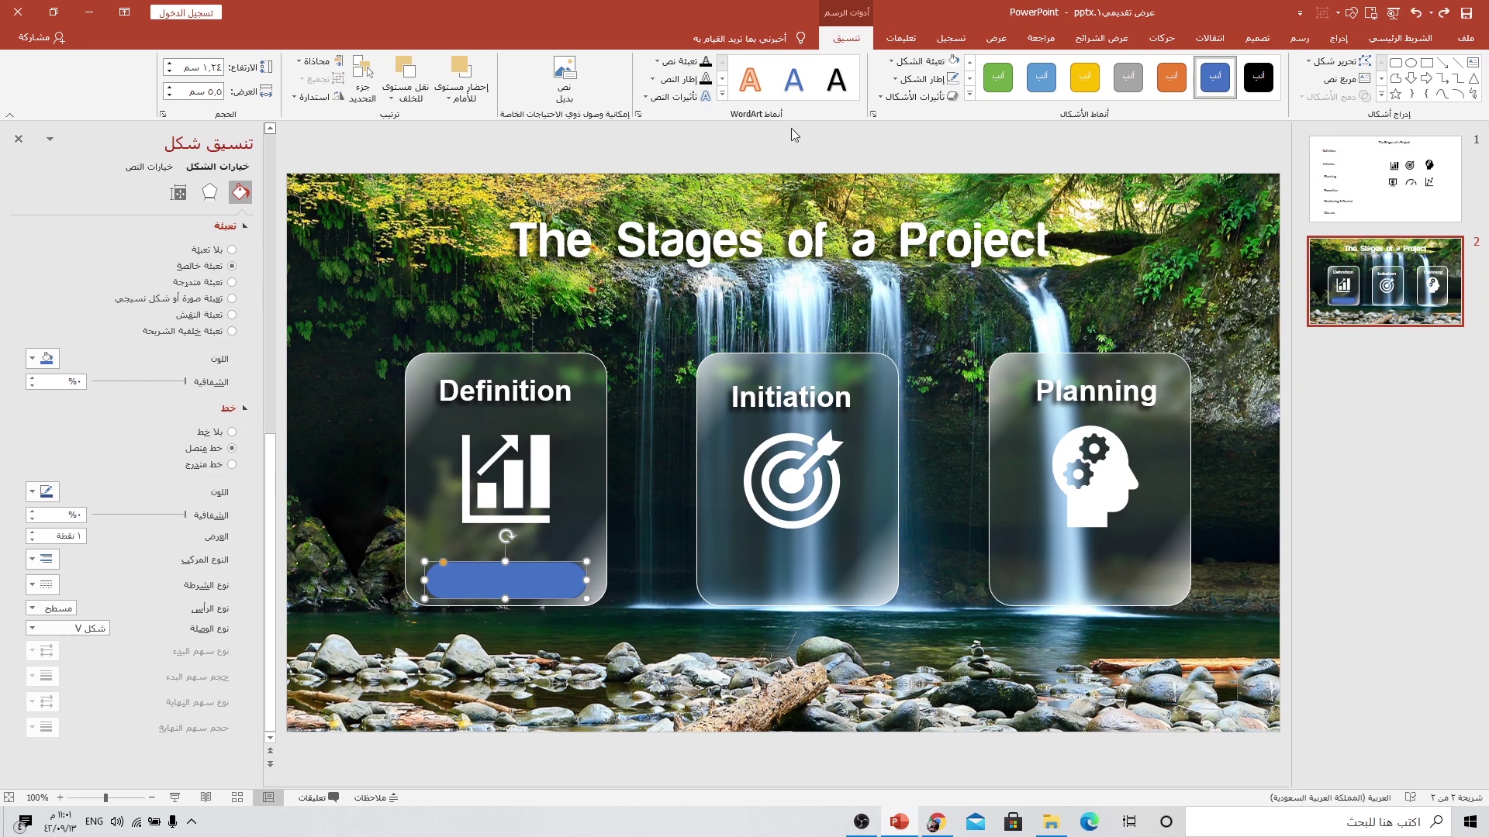
# - Remove the bar's outline and fill it with the waterfalls-802003_1920.jpg picture
pyautogui.click(922, 78)
pyautogui.click(866, 218)
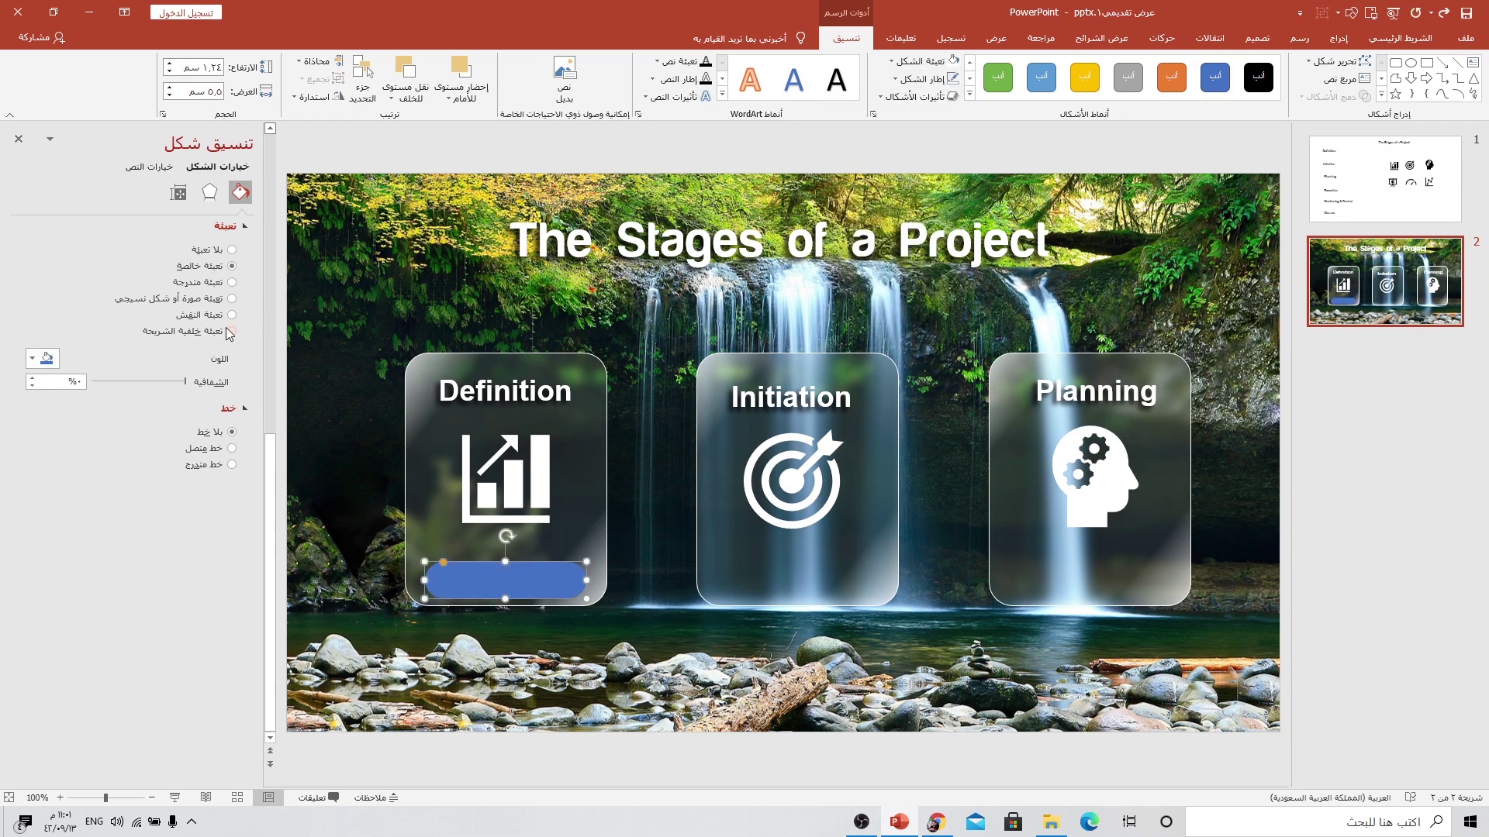
pyautogui.click(199, 299)
pyautogui.click(208, 373)
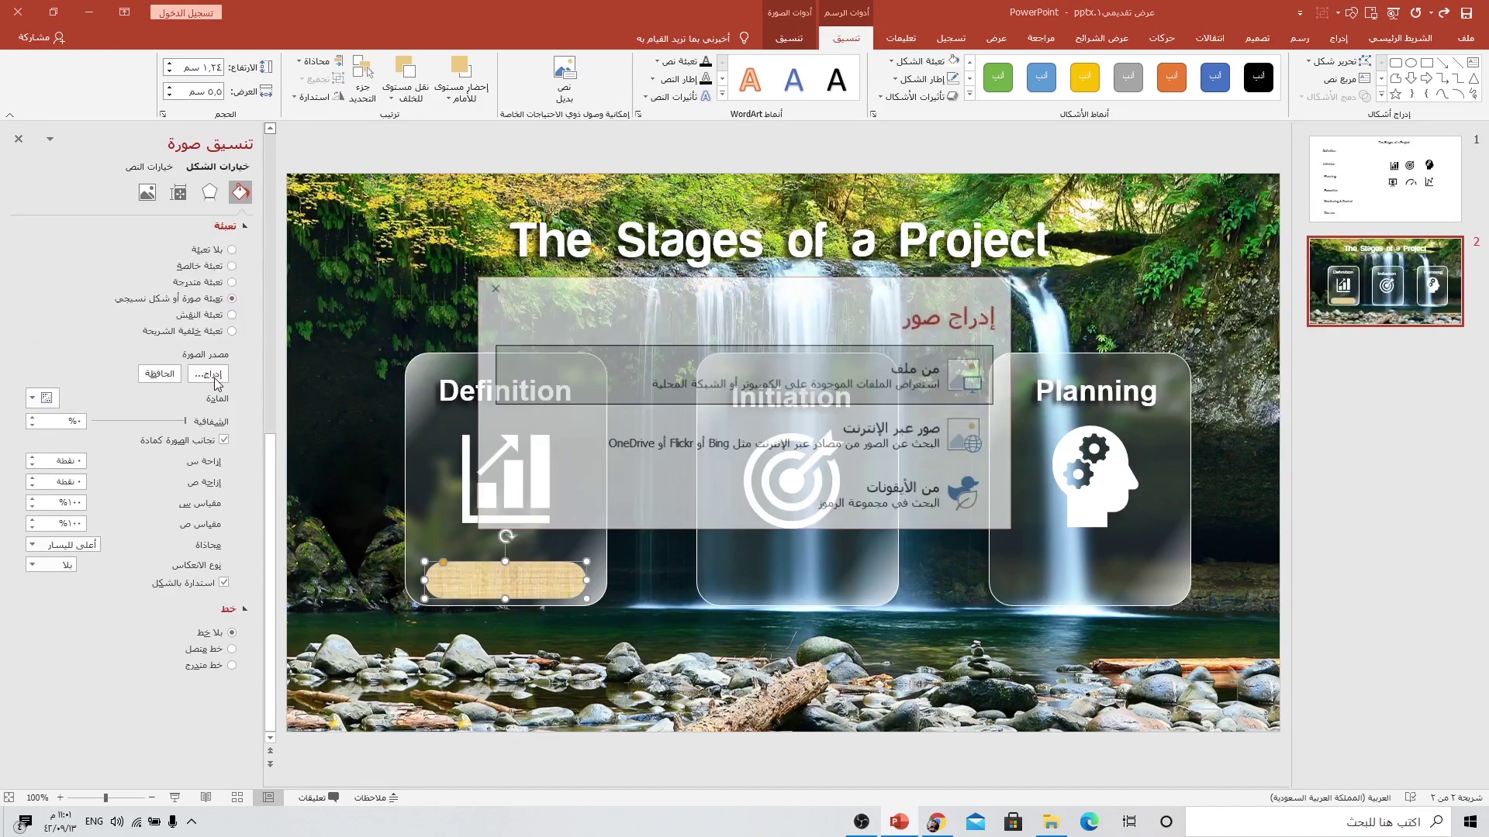
pyautogui.click(836, 400)
pyautogui.click(1059, 124)
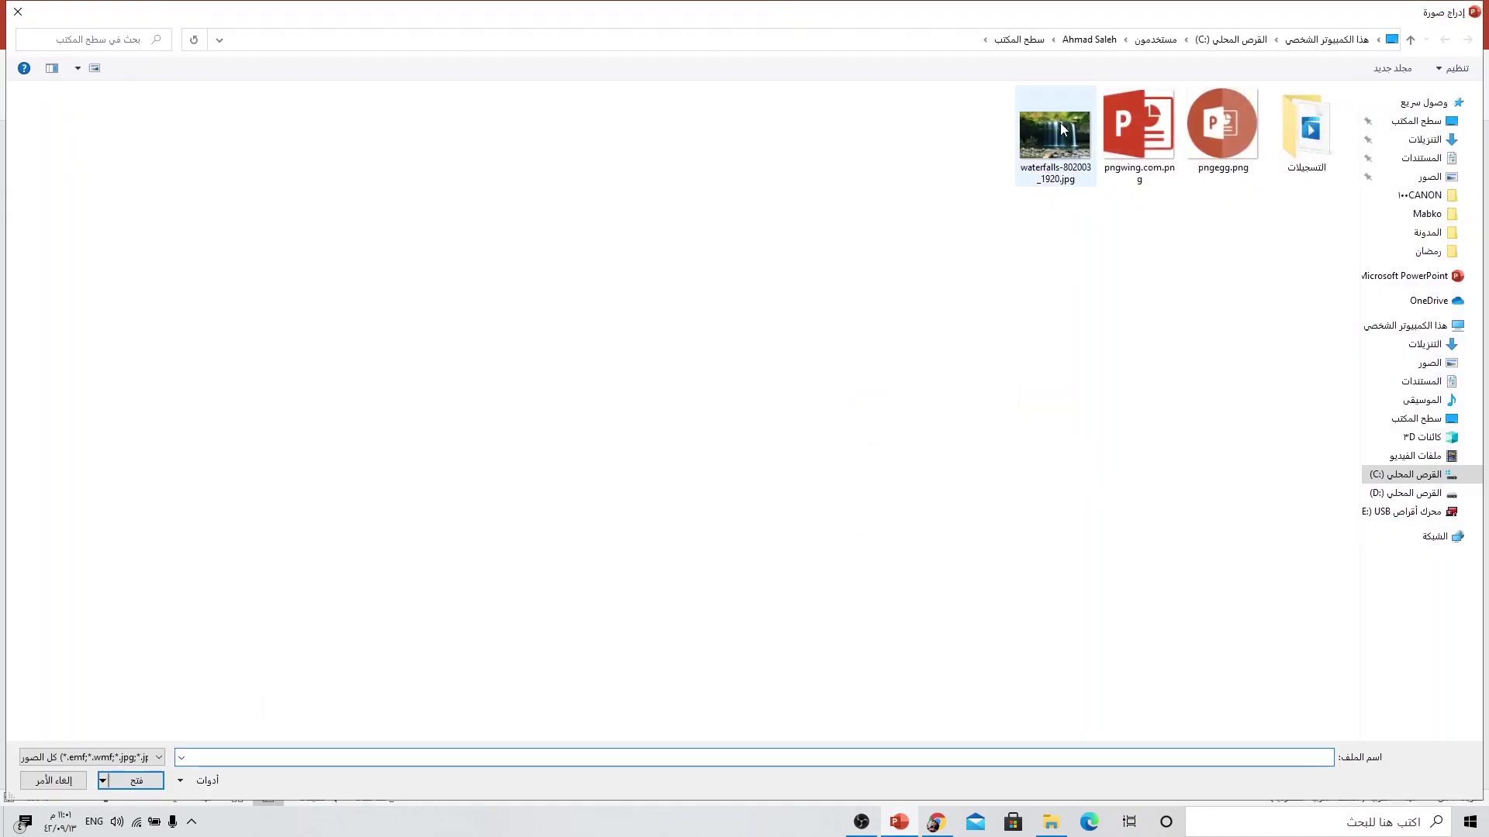
pyautogui.click(148, 780)
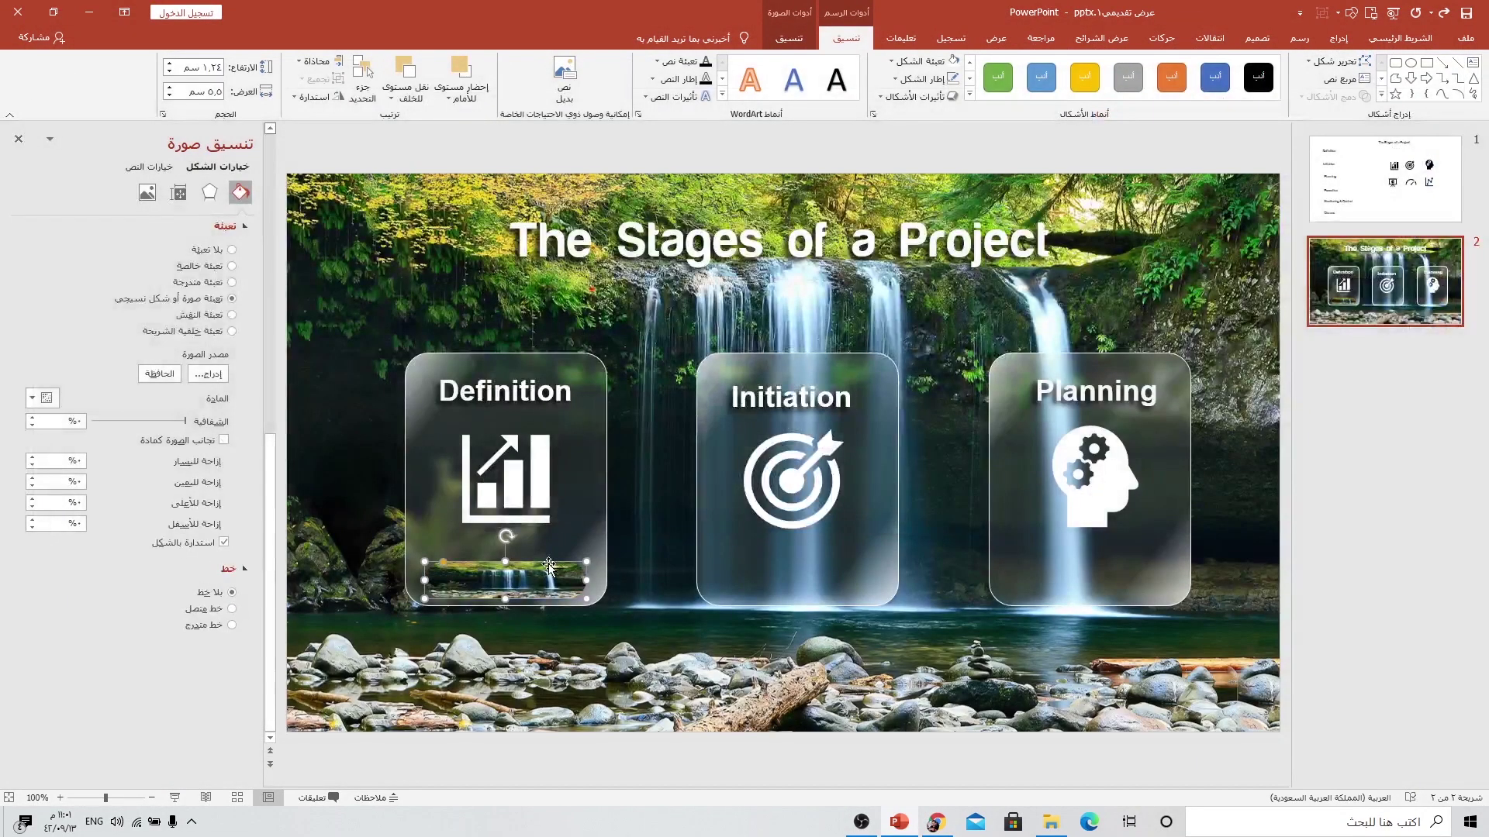
pyautogui.scroll(-3, 552, 572)
# - Crop the Definition bar's picture out to the slide edges so its waterfall slice matches the backdrop
pyautogui.scroll(3, 552, 572)
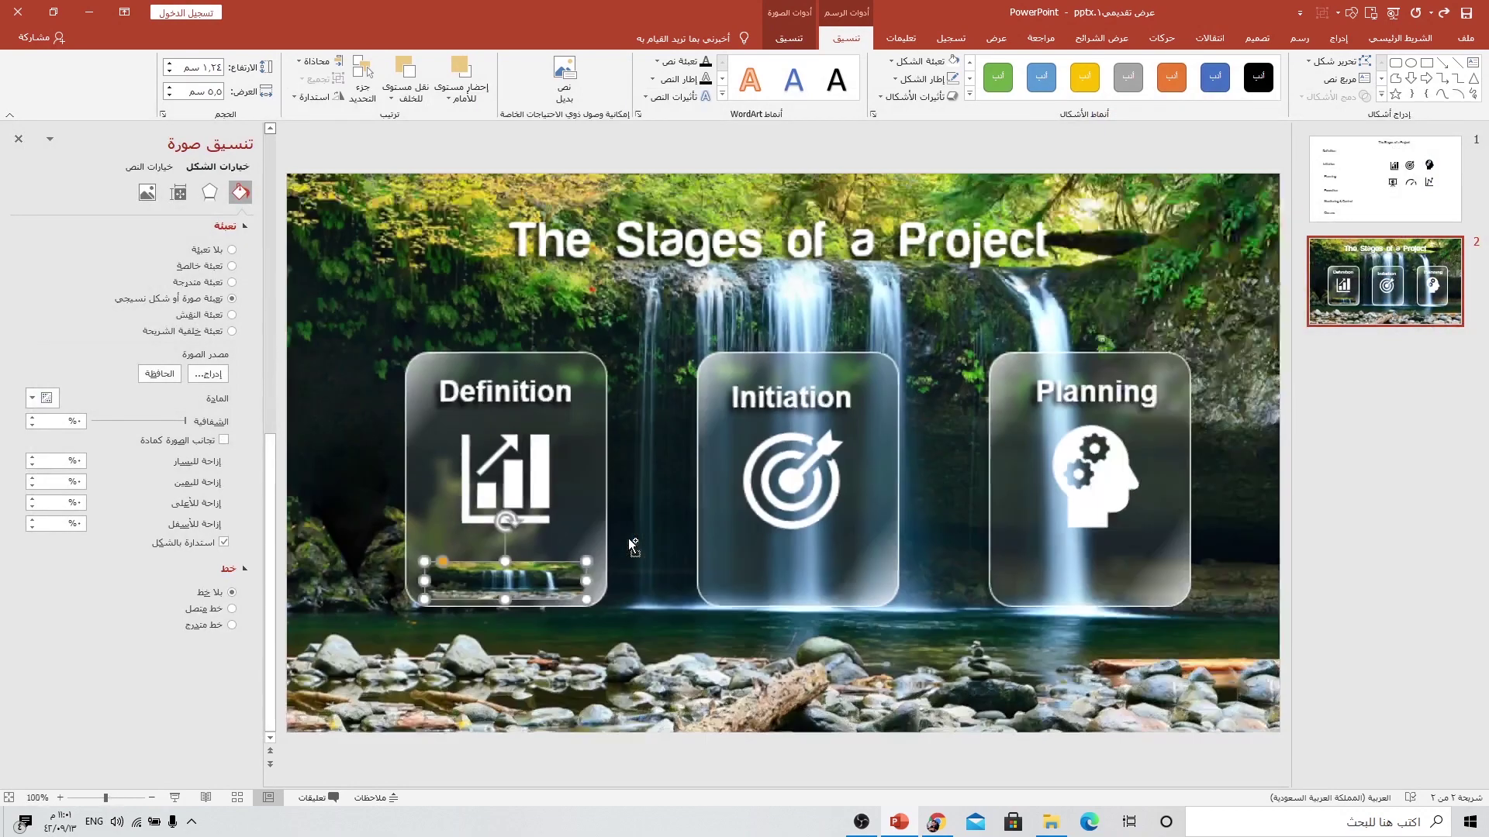
pyautogui.scroll(2, 552, 572)
pyautogui.scroll(-1, 574, 580)
pyautogui.scroll(-1, 587, 576)
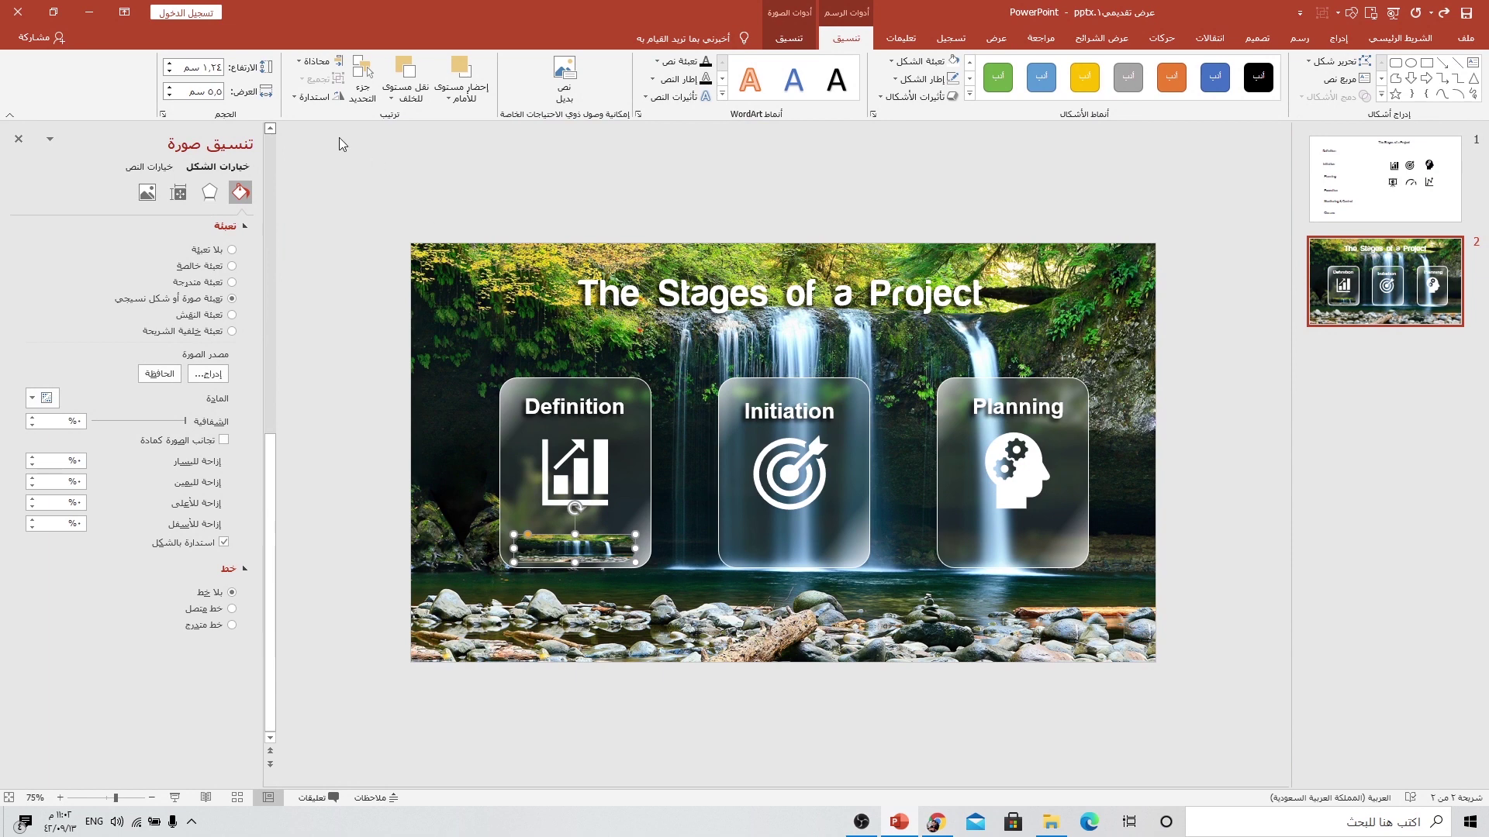
pyautogui.click(780, 39)
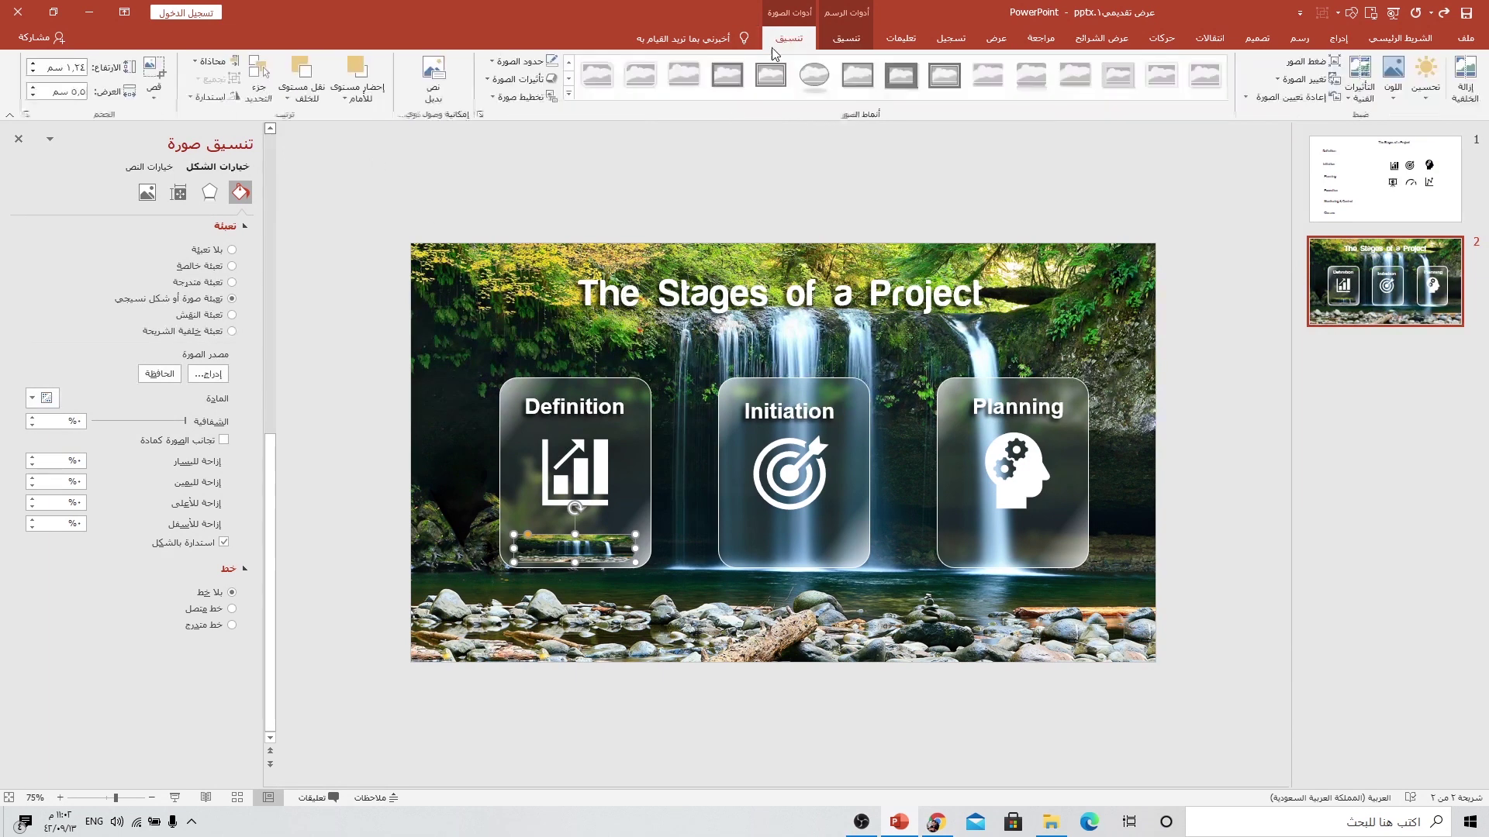
pyautogui.click(154, 70)
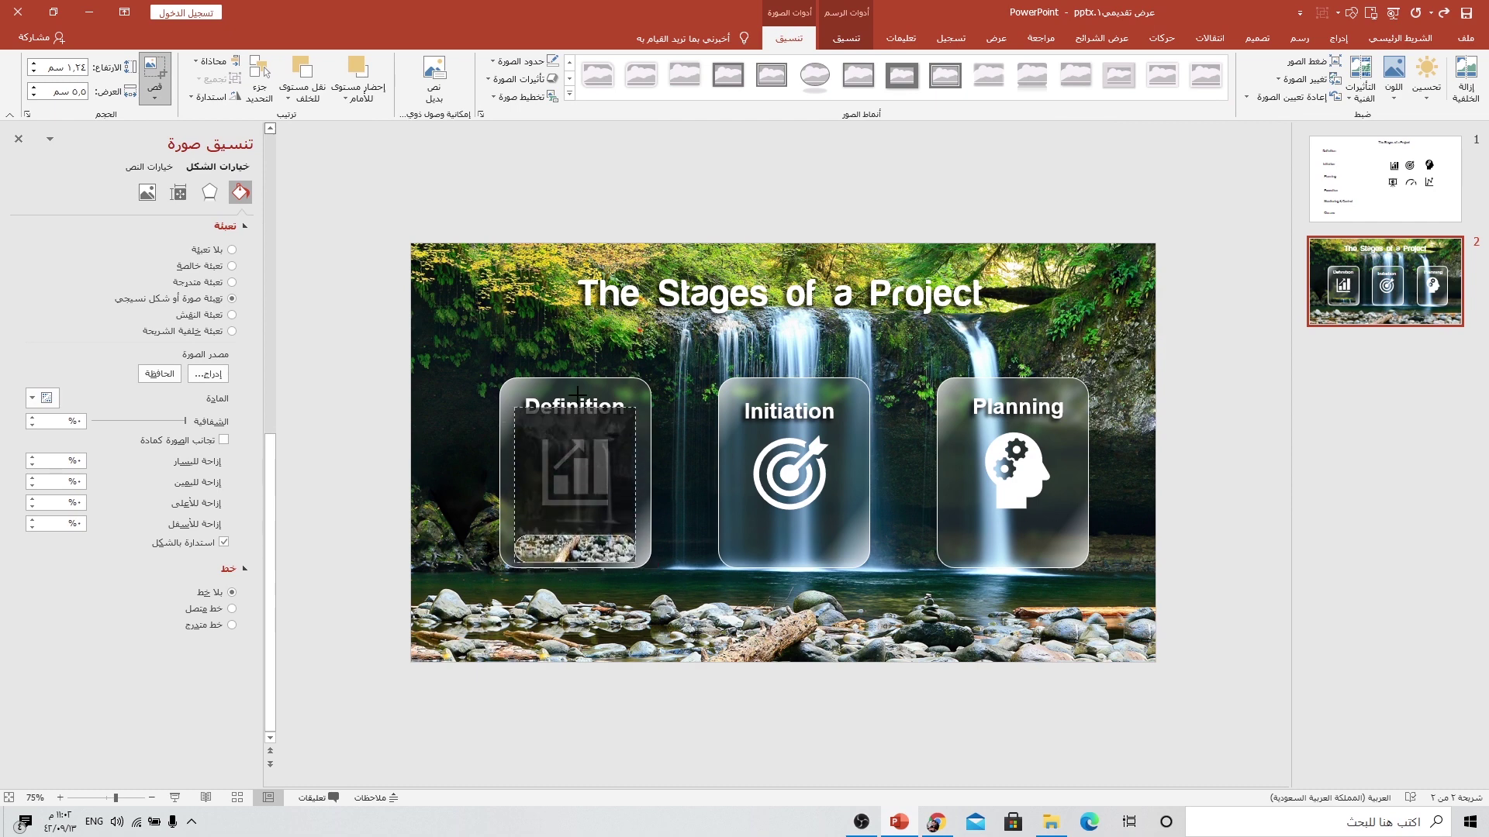
pyautogui.moveTo(574, 532); pyautogui.dragTo(574, 243)
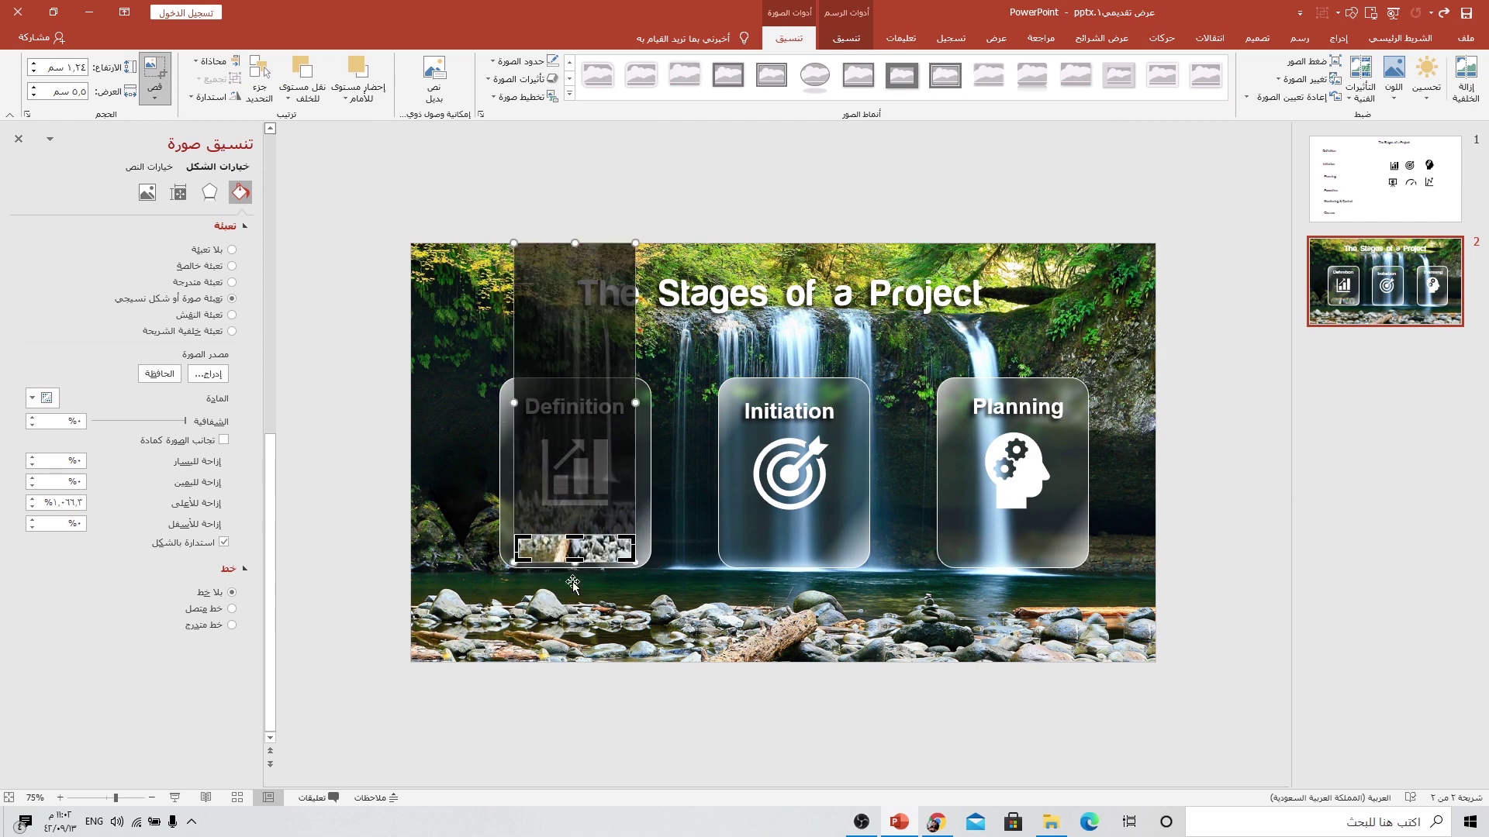
pyautogui.moveTo(574, 563); pyautogui.dragTo(575, 662)
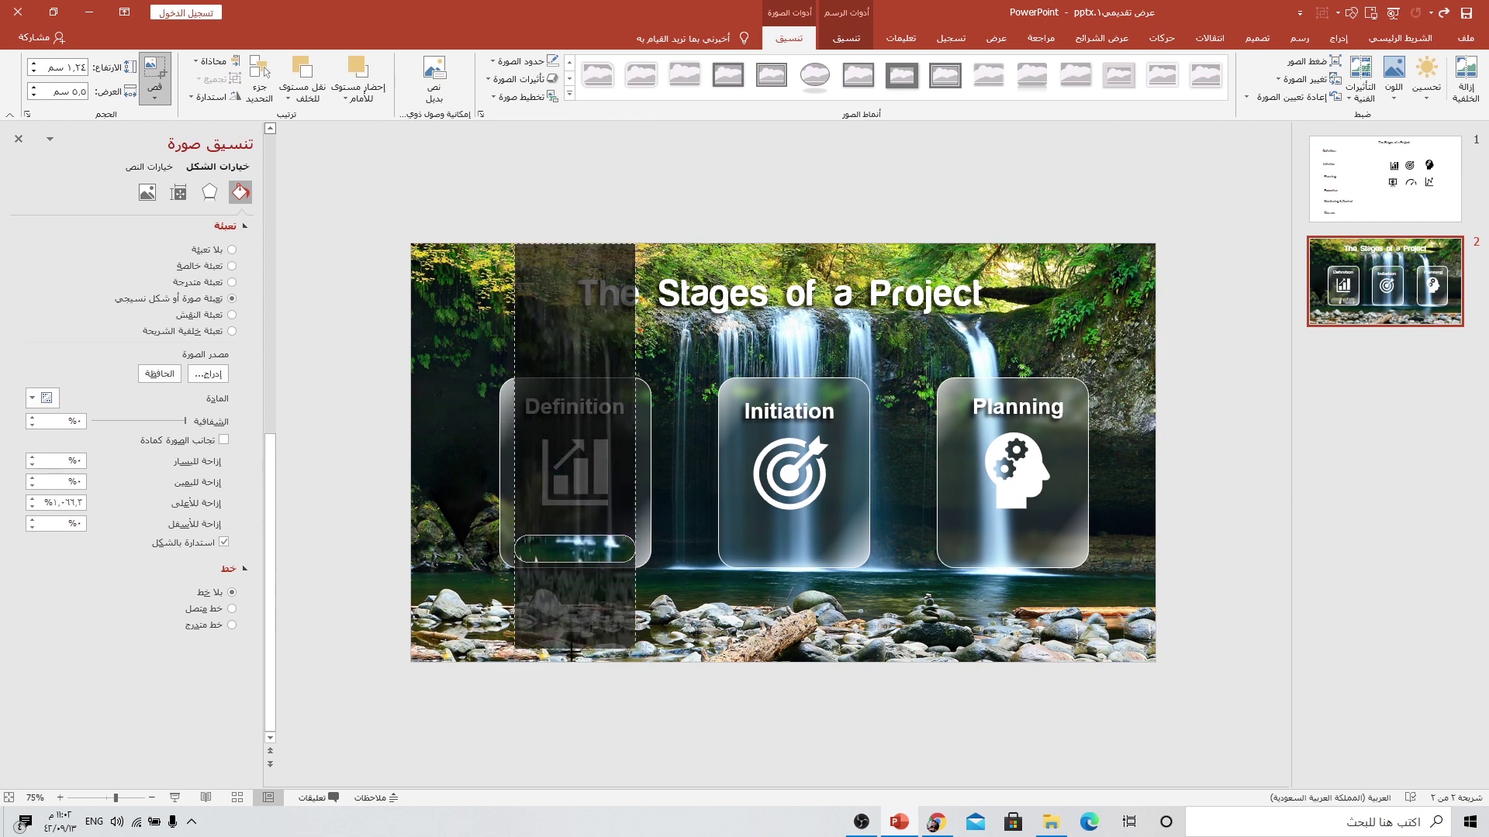
pyautogui.moveTo(634, 462); pyautogui.dragTo(1151, 441)
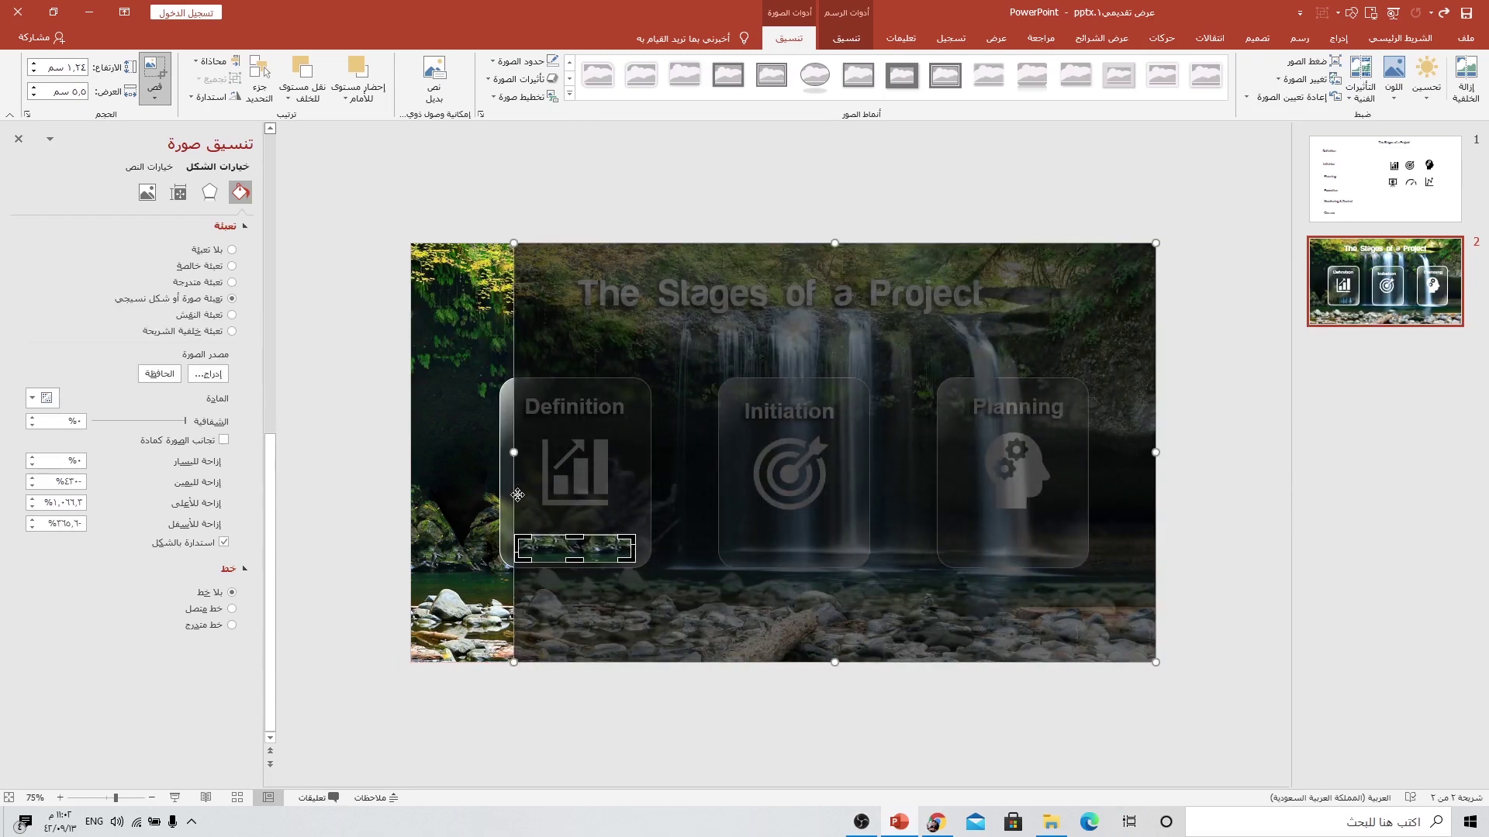
pyautogui.moveTo(514, 453); pyautogui.dragTo(411, 453)
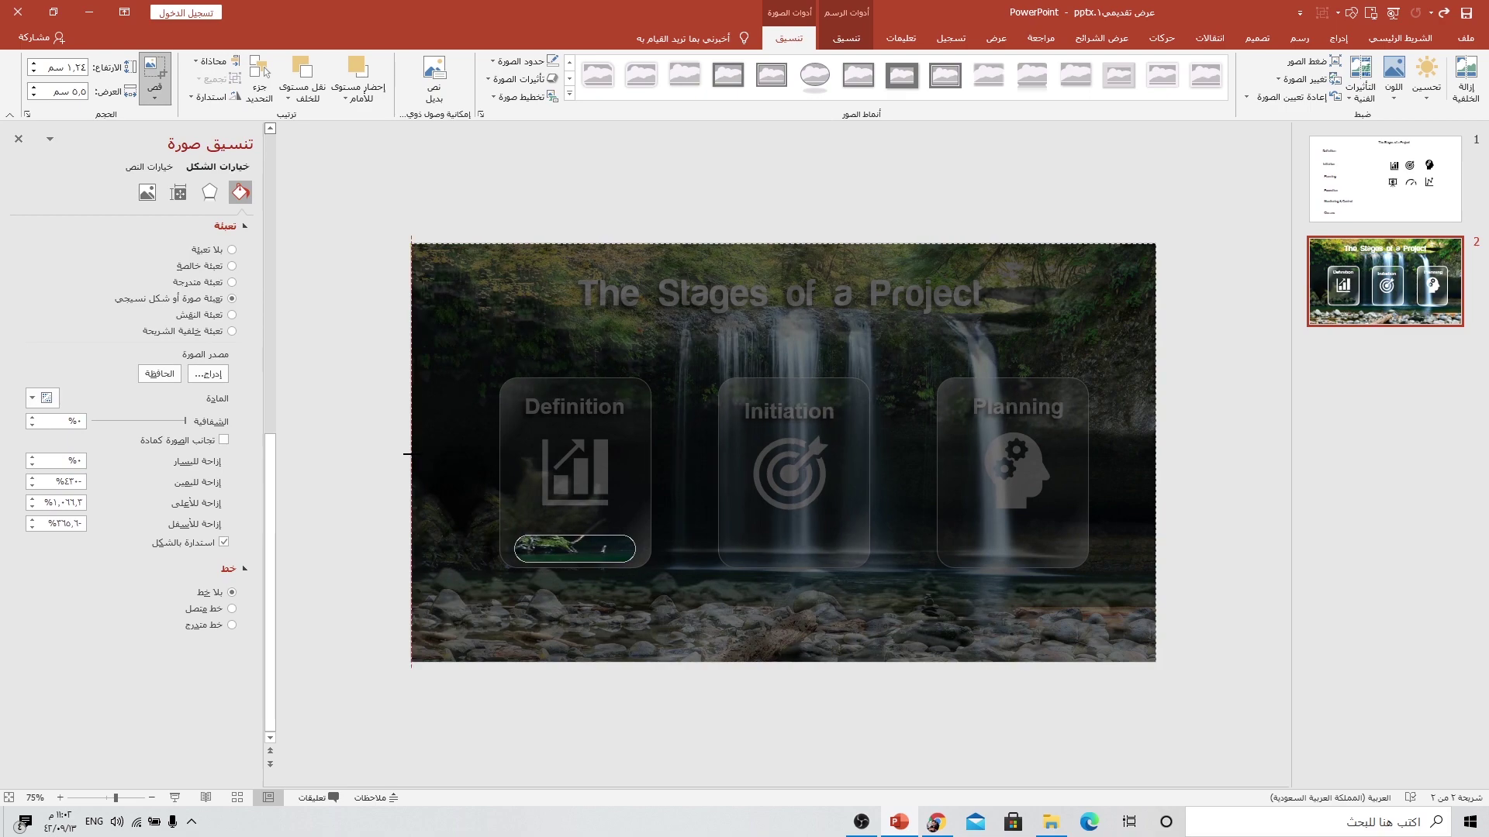
pyautogui.click(361, 468)
# - Apply an Inner shadow preset to the Definition card's picture bar
pyautogui.scroll(10, 564, 580)
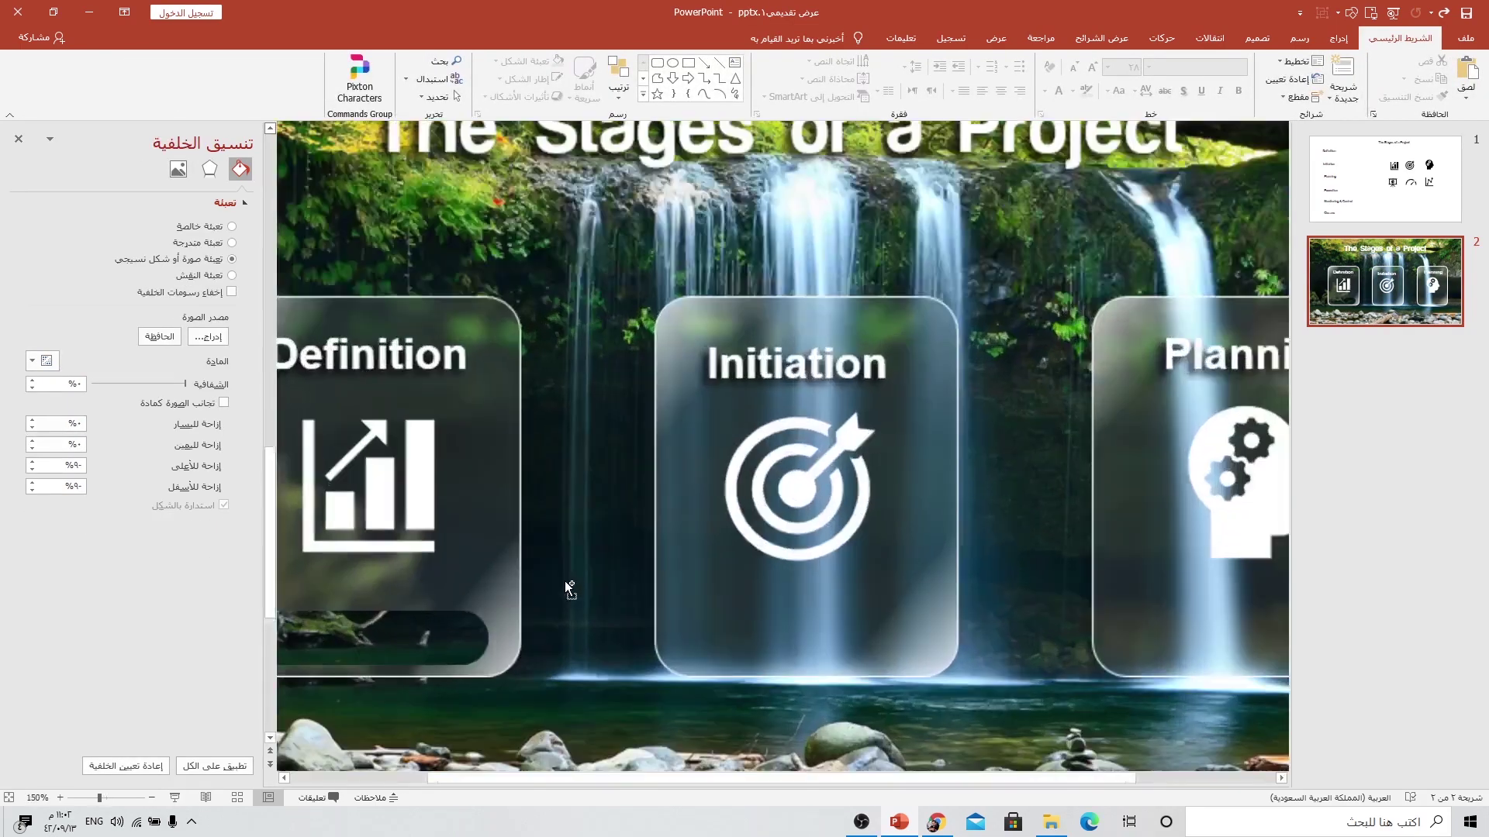
pyautogui.scroll(-5, 504, 599)
pyautogui.click(504, 598)
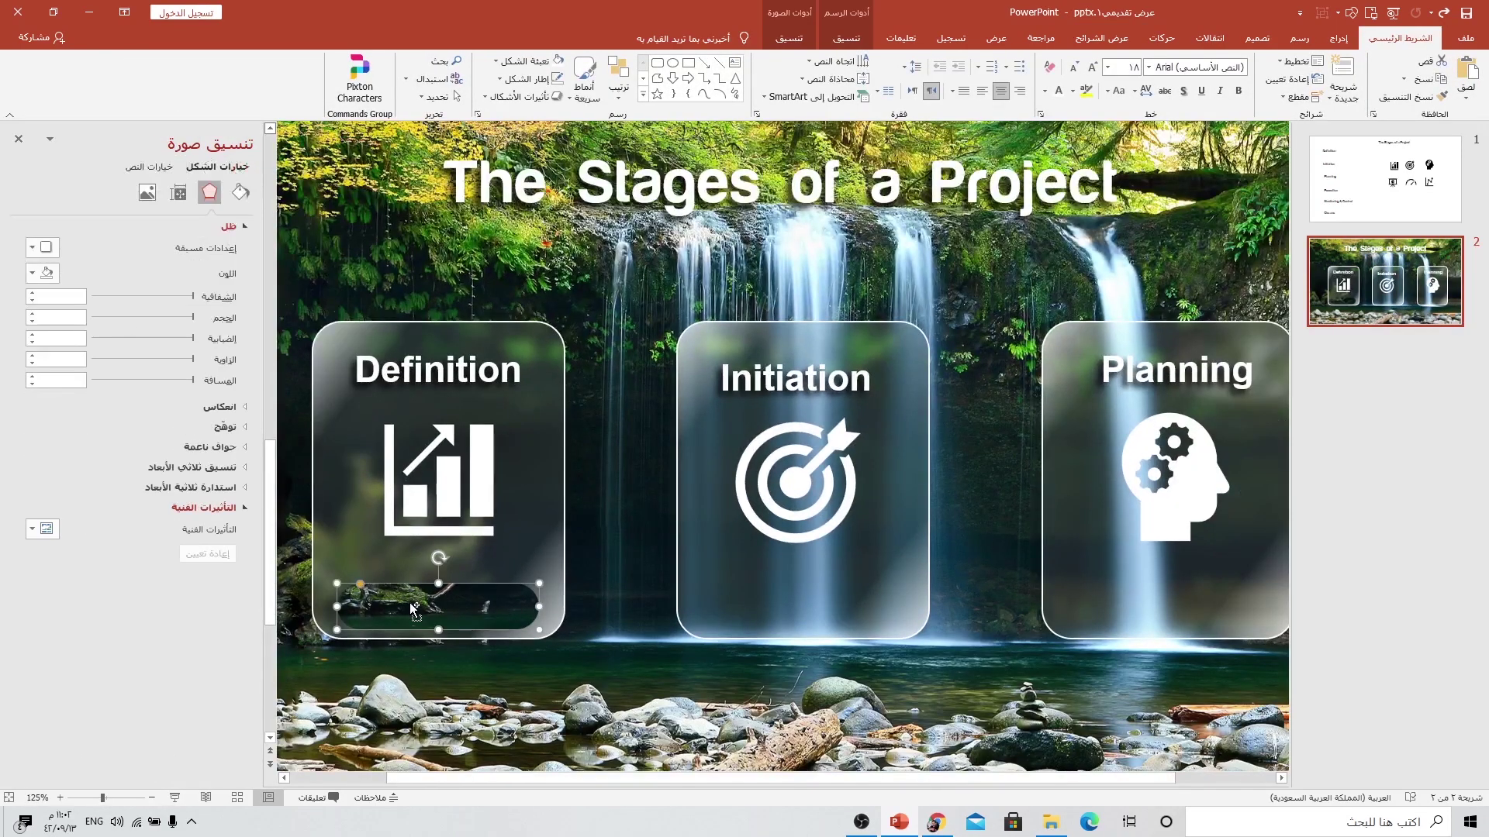
pyautogui.scroll(2, 409, 603)
pyautogui.scroll(5, 480, 595)
pyautogui.scroll(8, 496, 581)
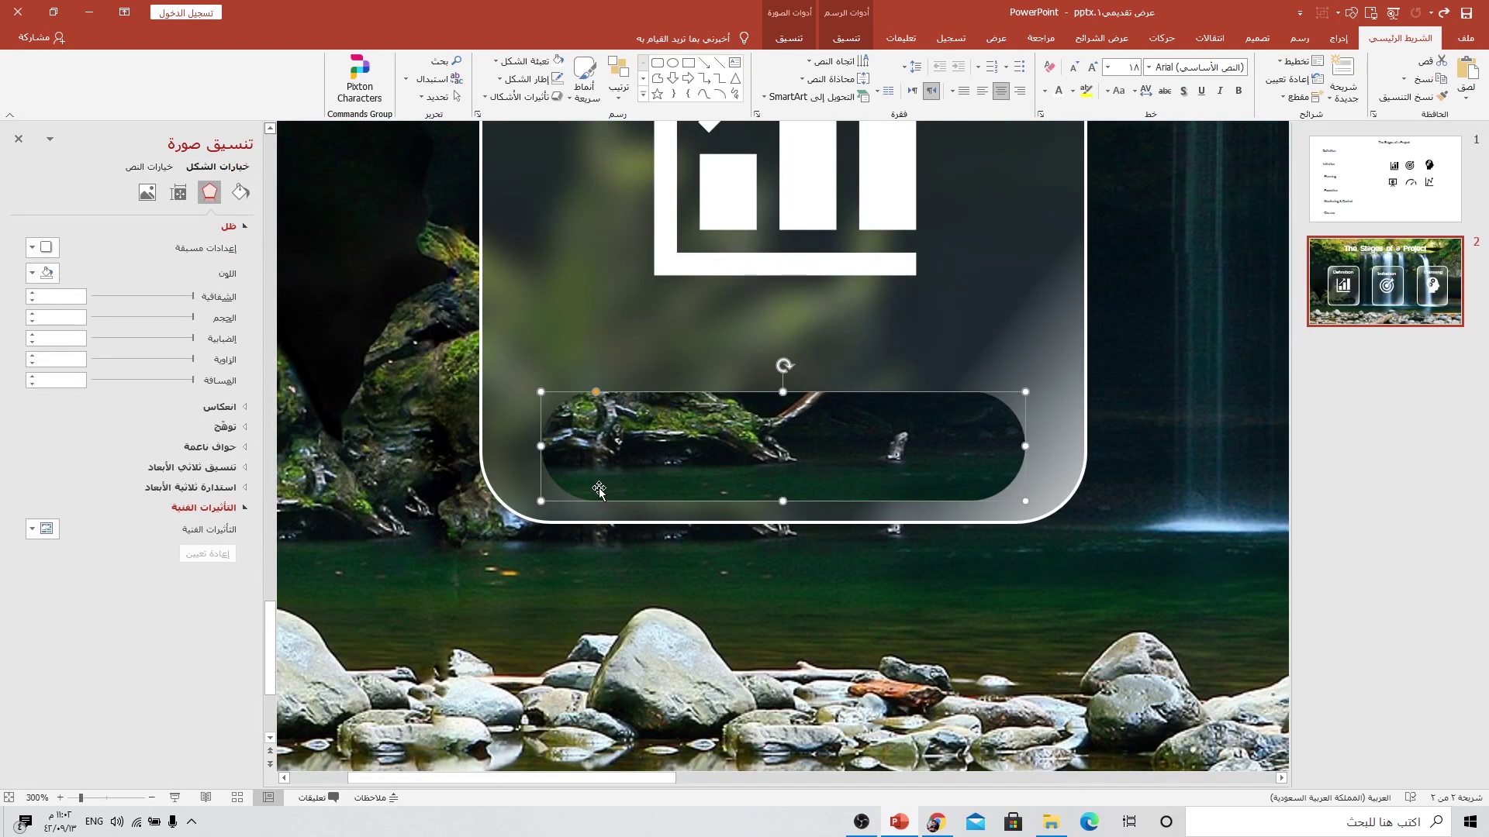
pyautogui.scroll(-10, 669, 488)
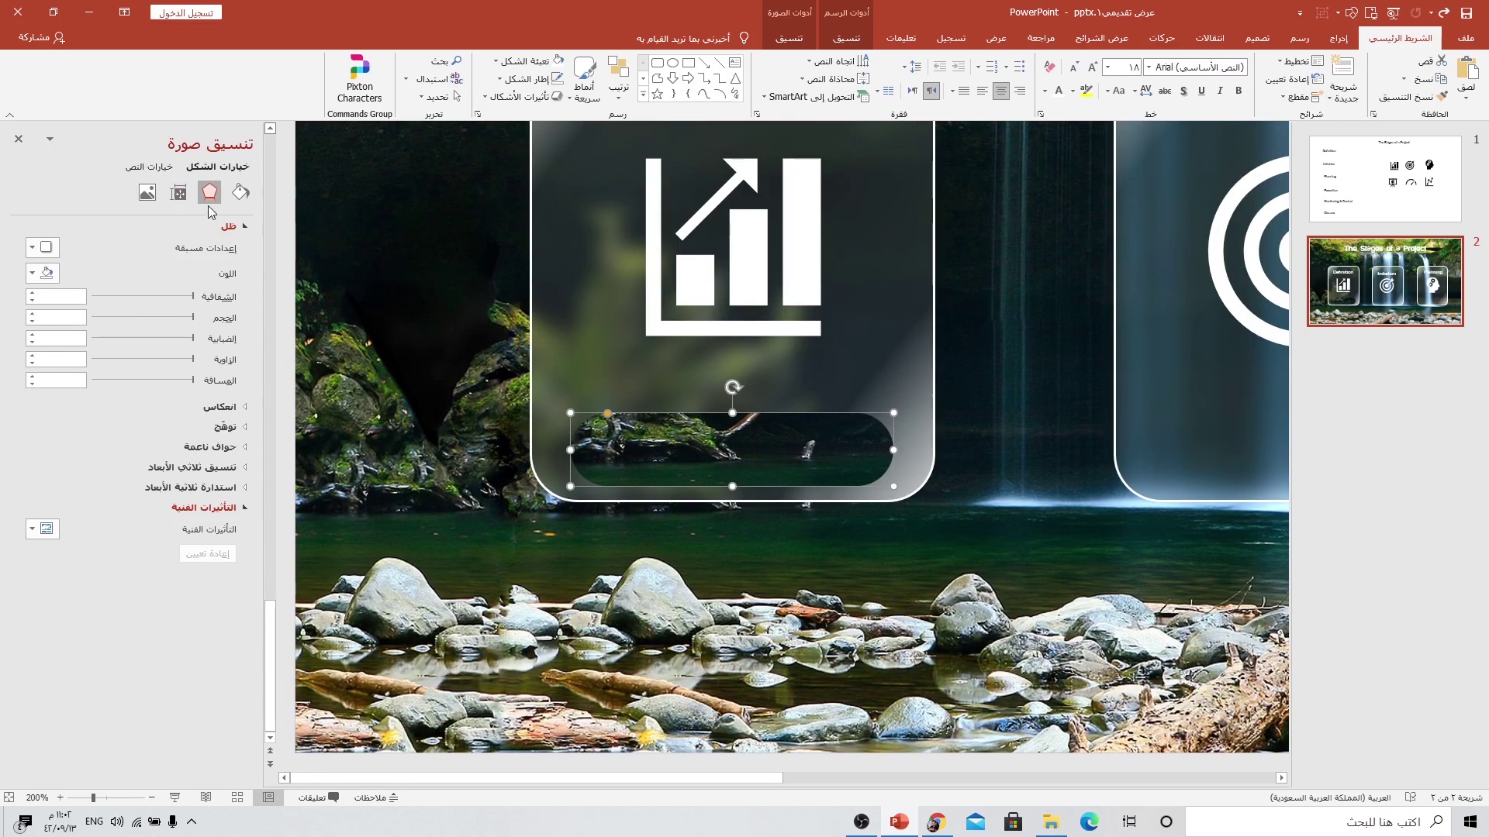
pyautogui.click(43, 247)
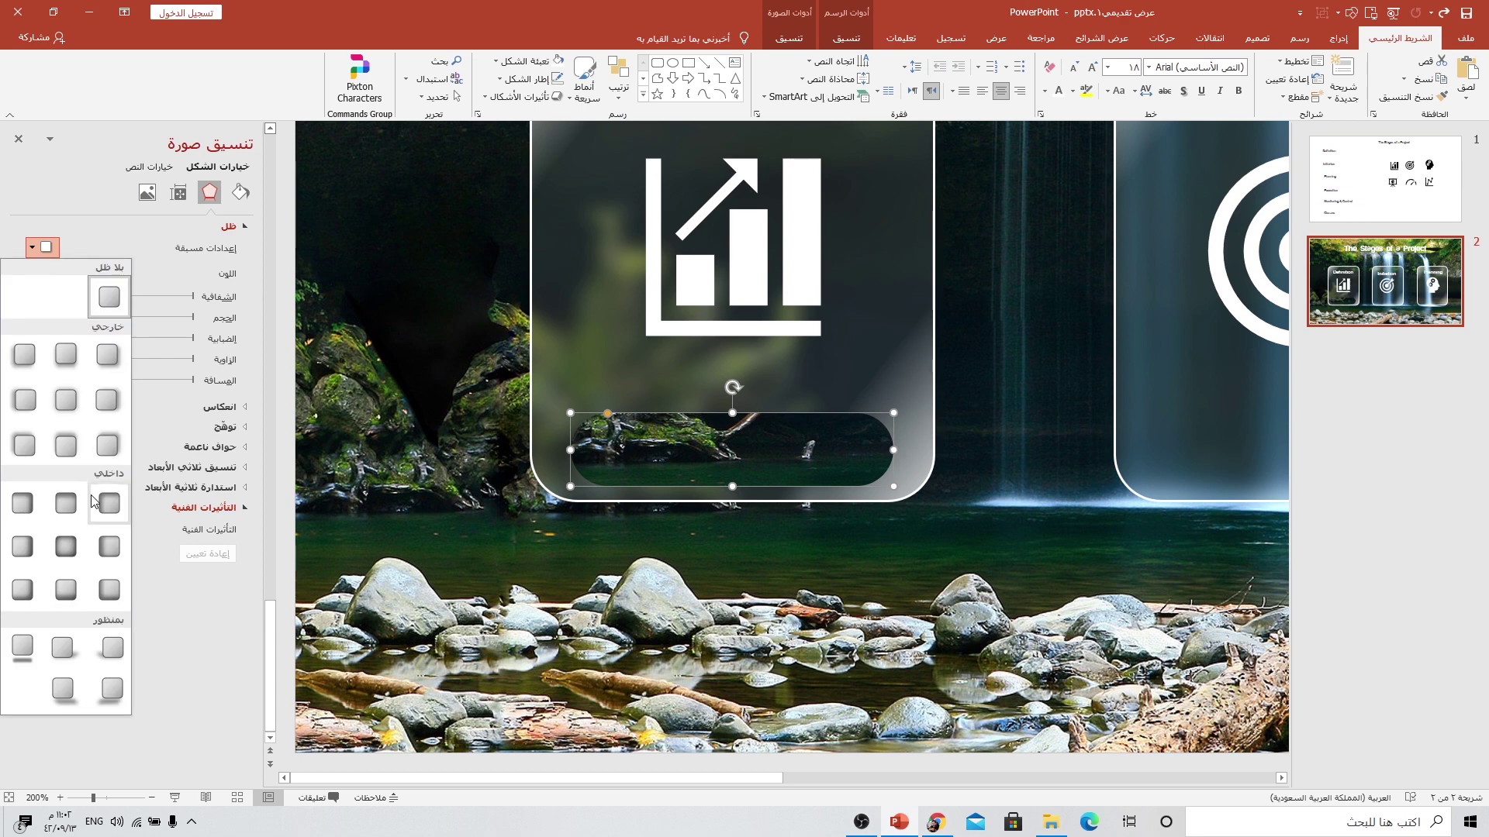
pyautogui.click(54, 518)
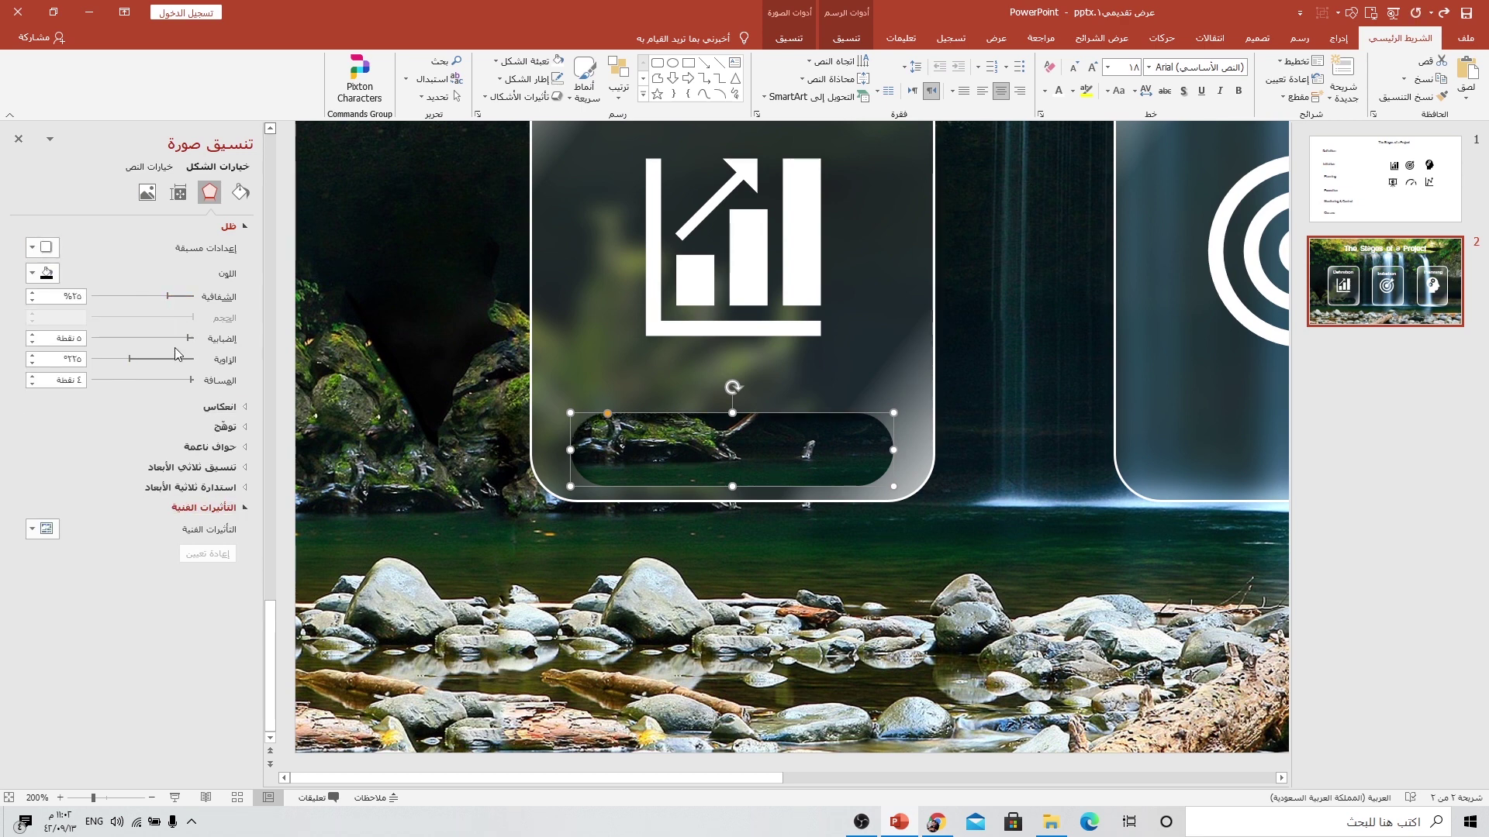
# - Tune the inner shadow to a 2 pt distance and 11 pt blur
pyautogui.moveTo(194, 380); pyautogui.dragTo(189, 382)
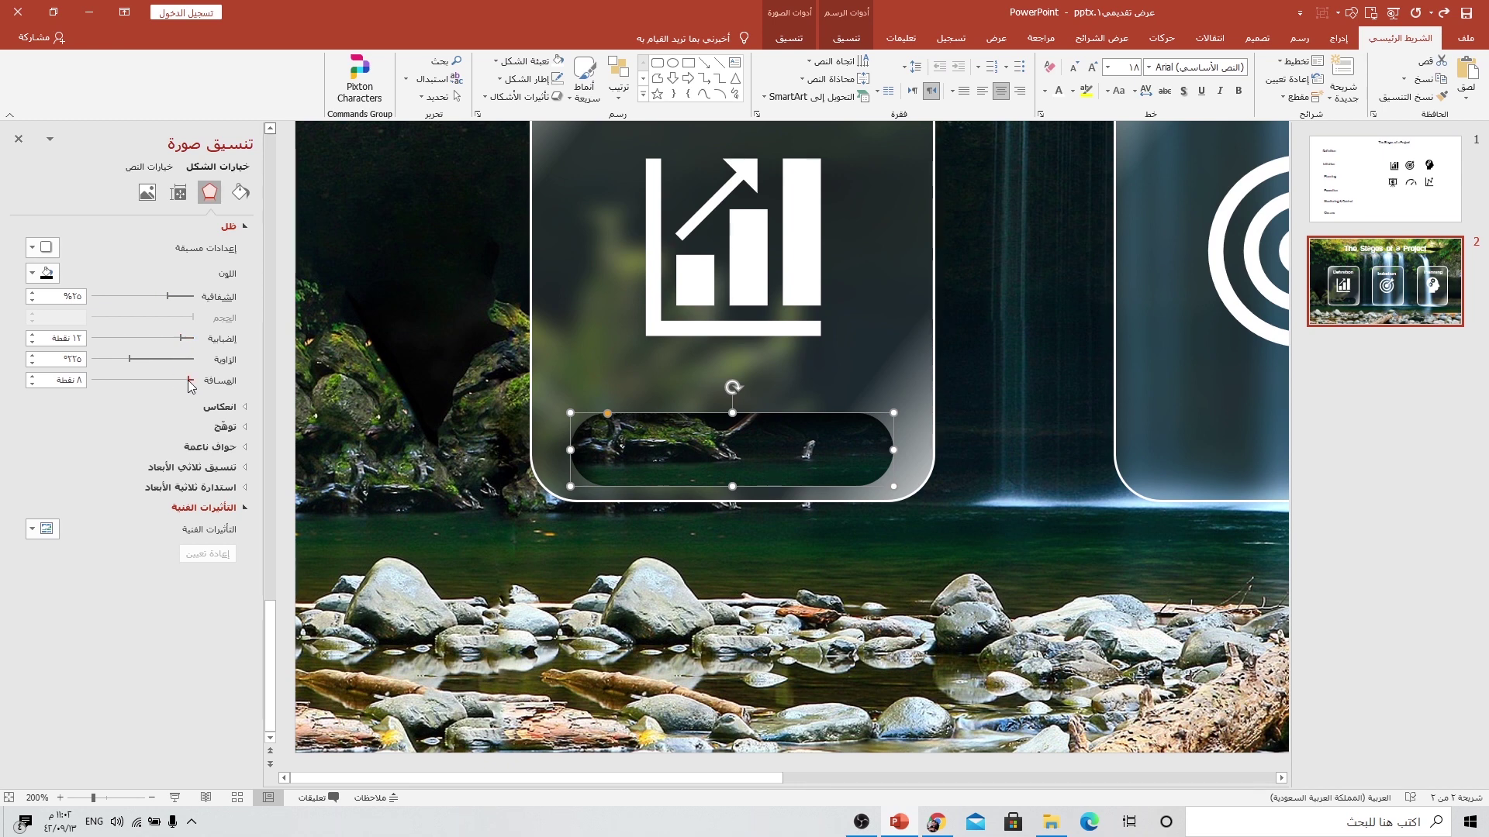
pyautogui.moveTo(189, 380); pyautogui.dragTo(188, 380)
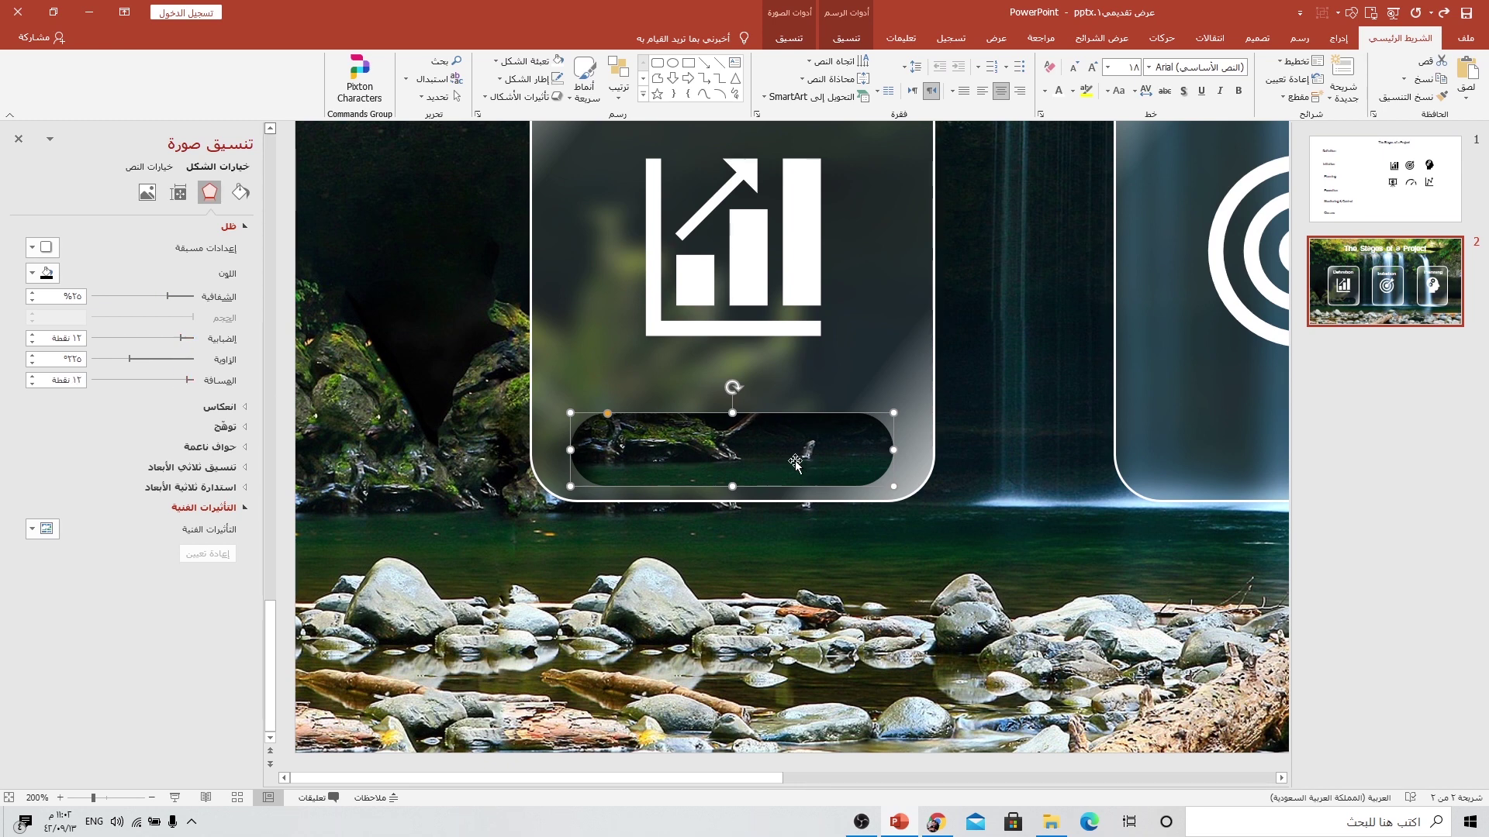
pyautogui.click(694, 372)
pyautogui.click(659, 459)
pyautogui.moveTo(187, 383); pyautogui.dragTo(193, 383)
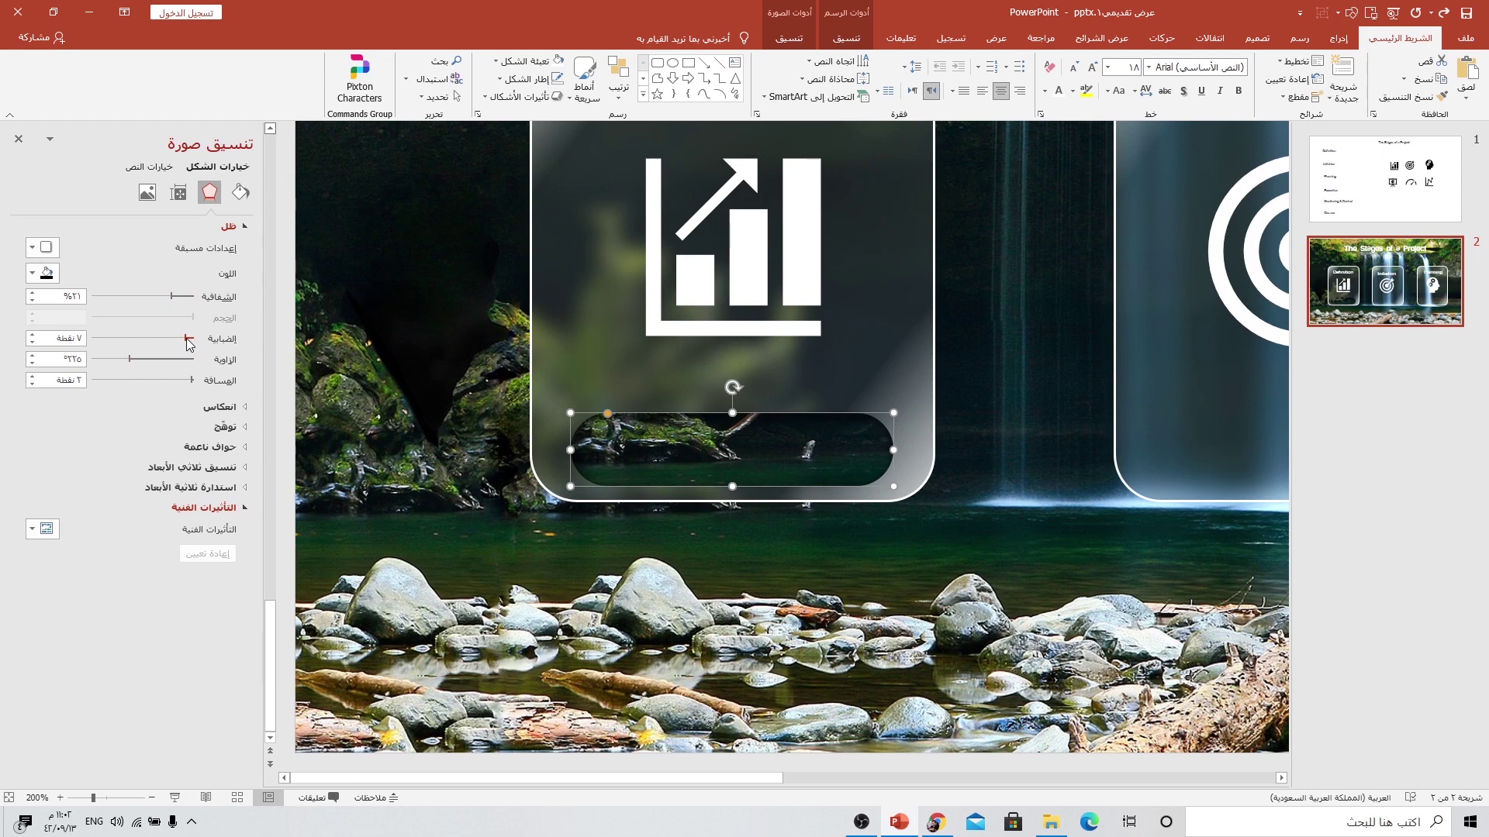
pyautogui.moveTo(184, 339); pyautogui.dragTo(180, 339)
pyautogui.keyDown('ctrl'); pyautogui.scroll(-5, 753, 512); pyautogui.keyUp('ctrl')
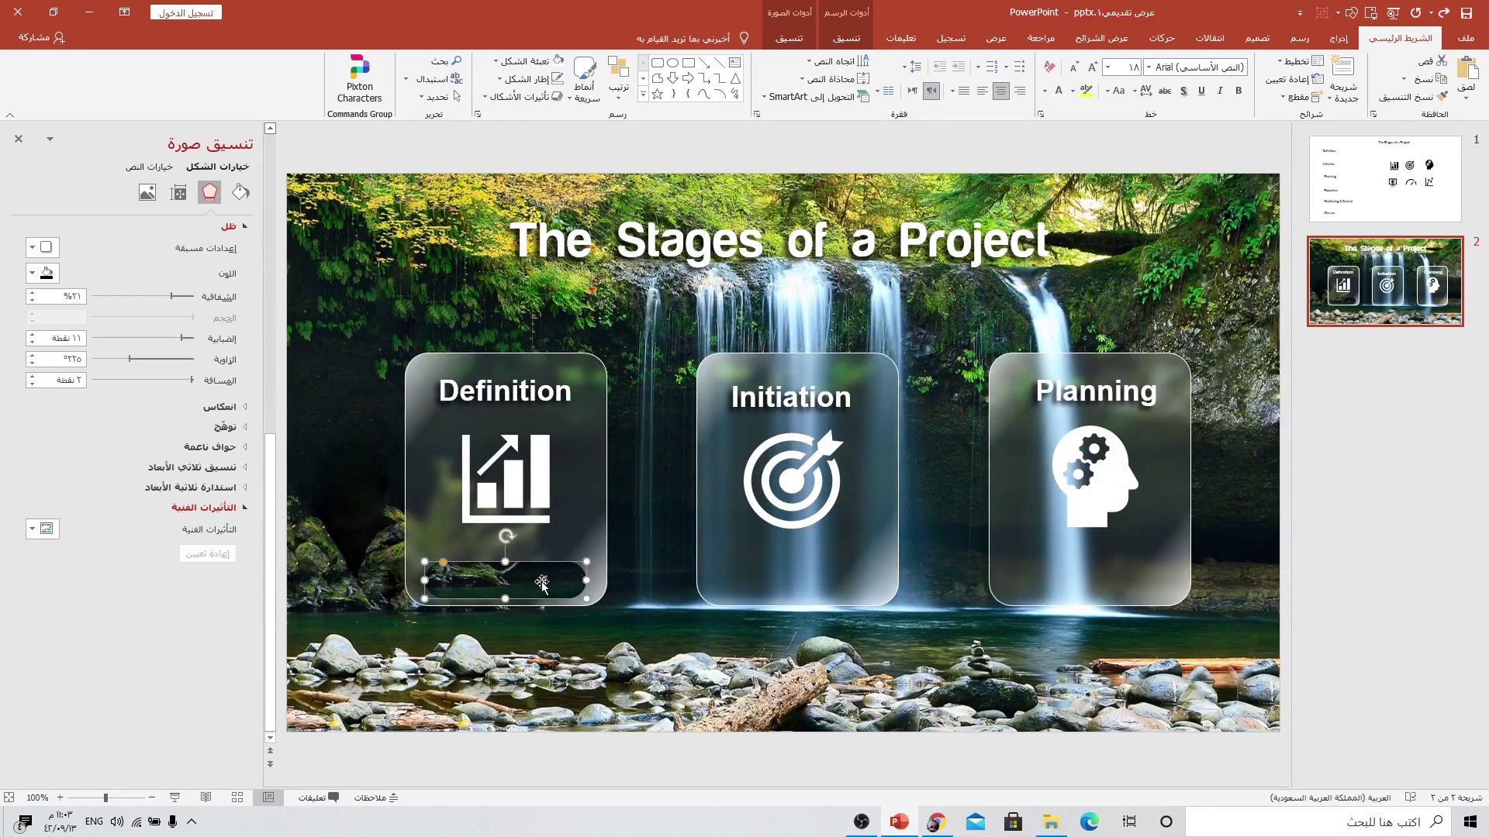
# - Copy the bar into the Initiation card and recrop its image to show the waterfall behind it
pyautogui.moveTo(550, 589); pyautogui.dragTo(824, 582)
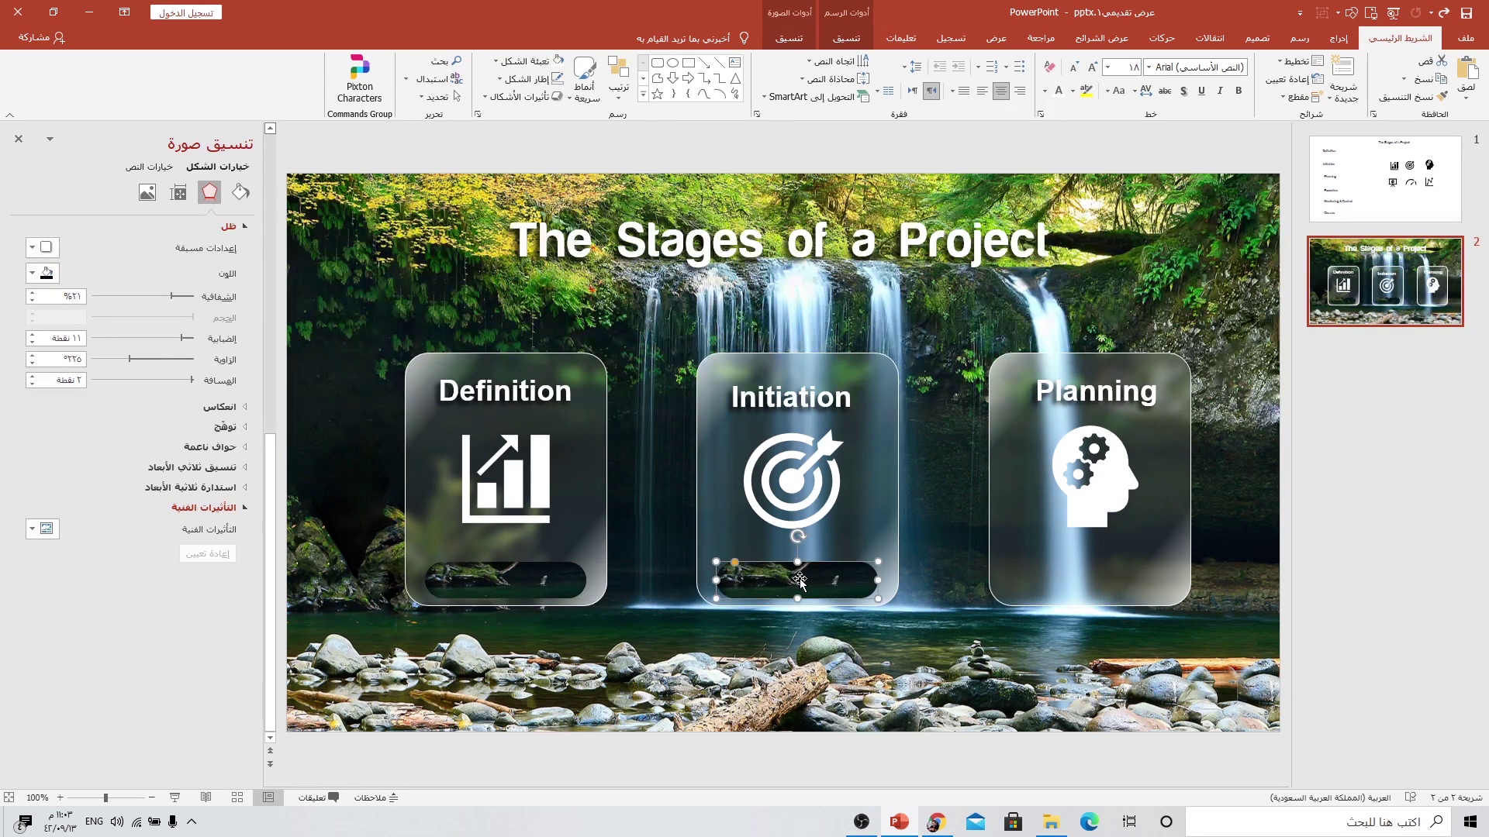
pyautogui.click(789, 38)
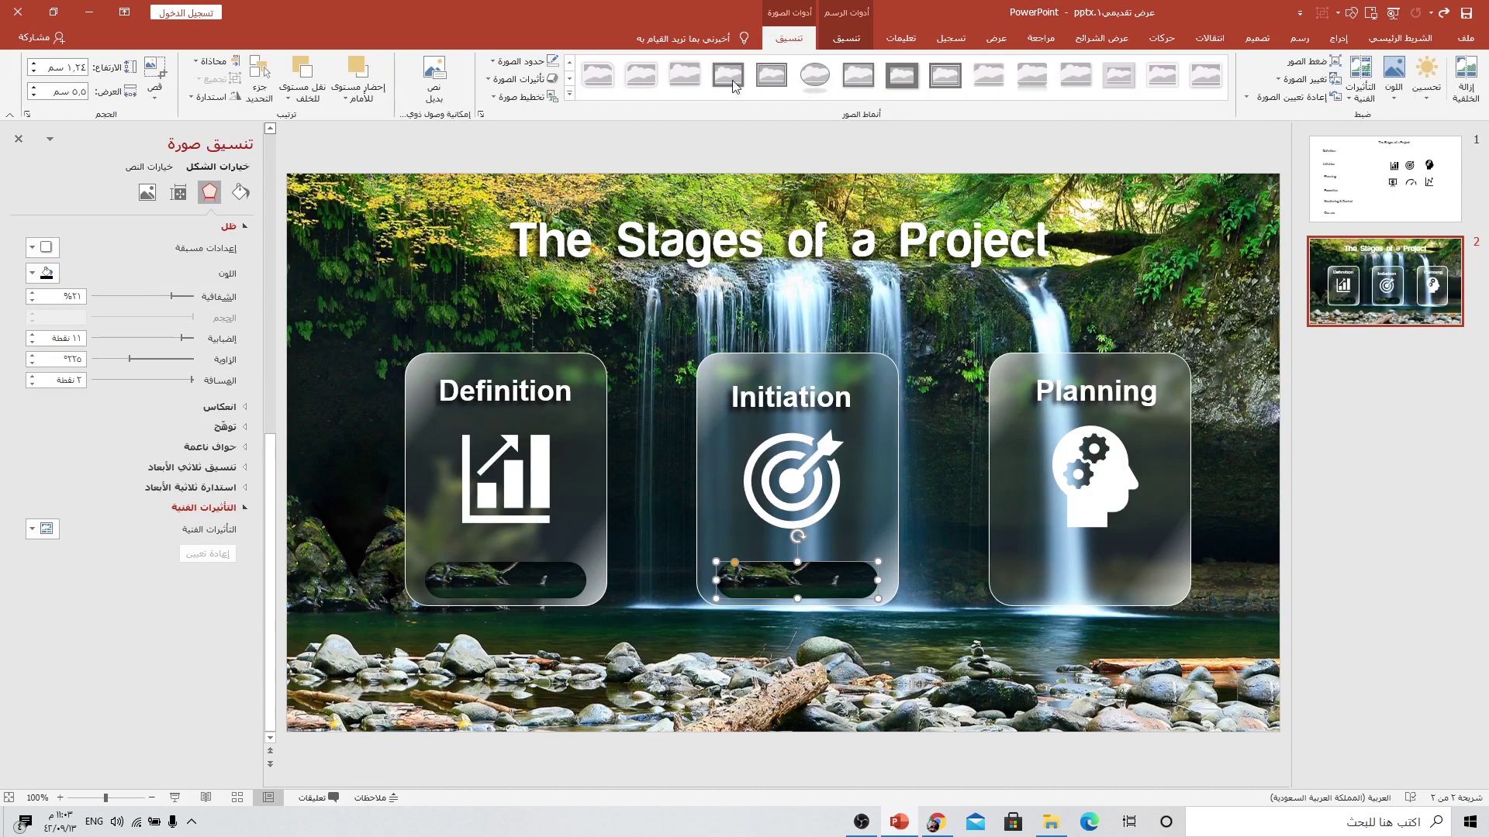
pyautogui.click(156, 70)
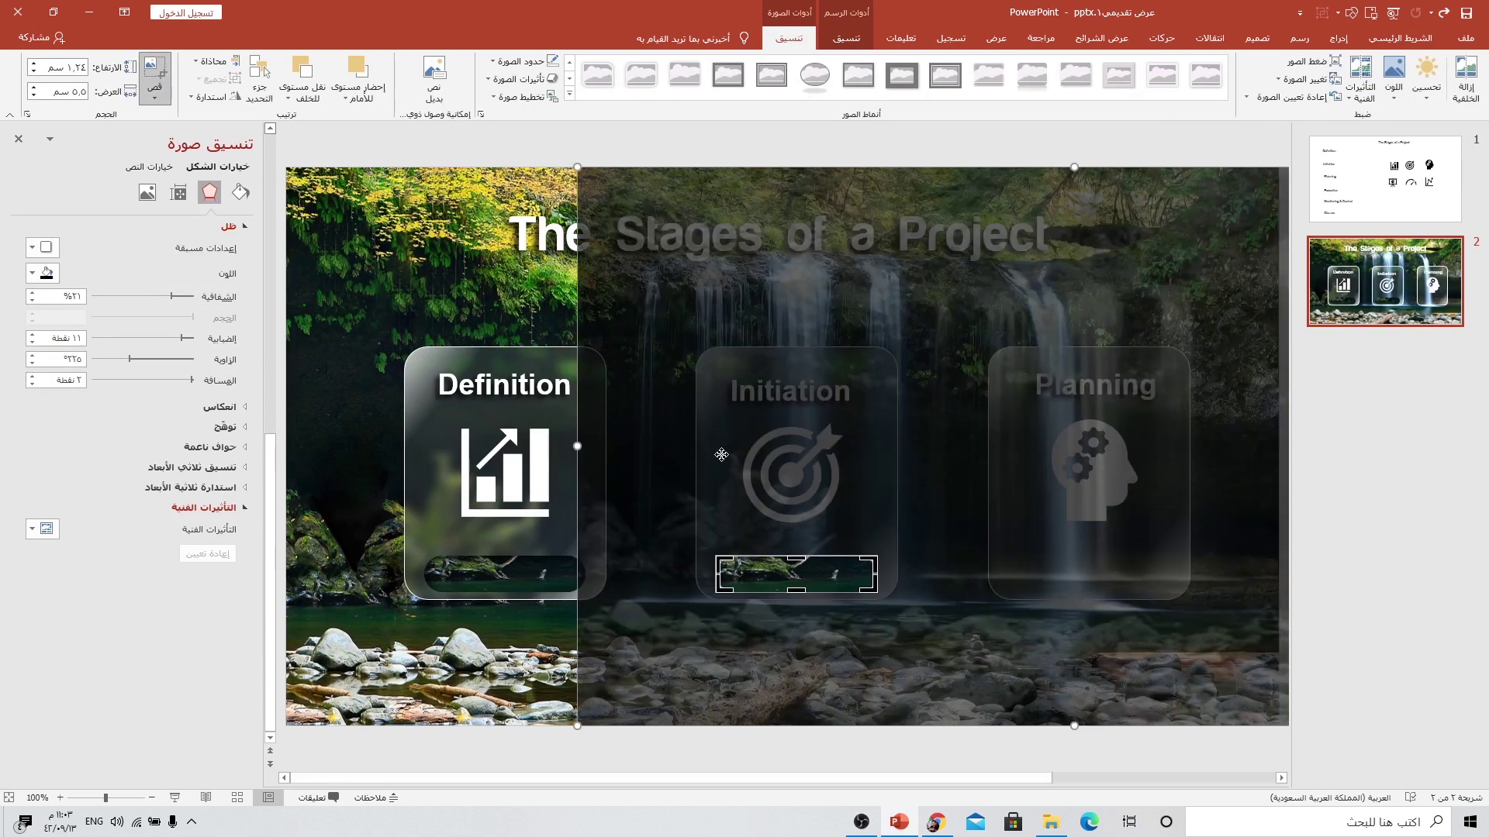
pyautogui.keyDown('ctrl'); pyautogui.scroll(-4, 721, 455); pyautogui.keyUp('ctrl')
pyautogui.moveTo(1152, 371); pyautogui.dragTo(987, 368)
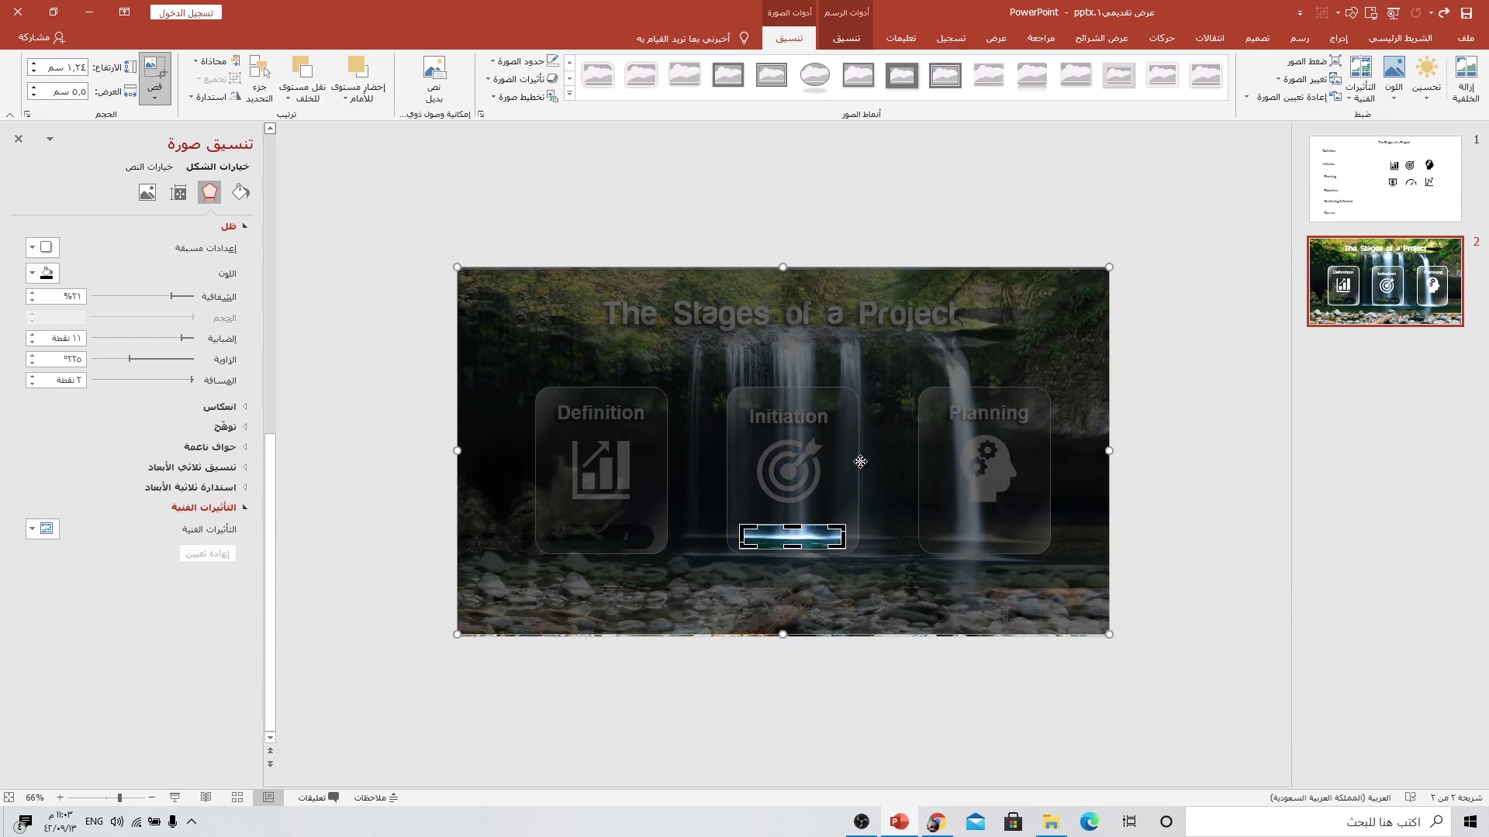
pyautogui.click(351, 293)
# - Copy the Initiation bar into the Planning card
pyautogui.keyDown('ctrl'); pyautogui.scroll(2, 835, 547); pyautogui.keyUp('ctrl')
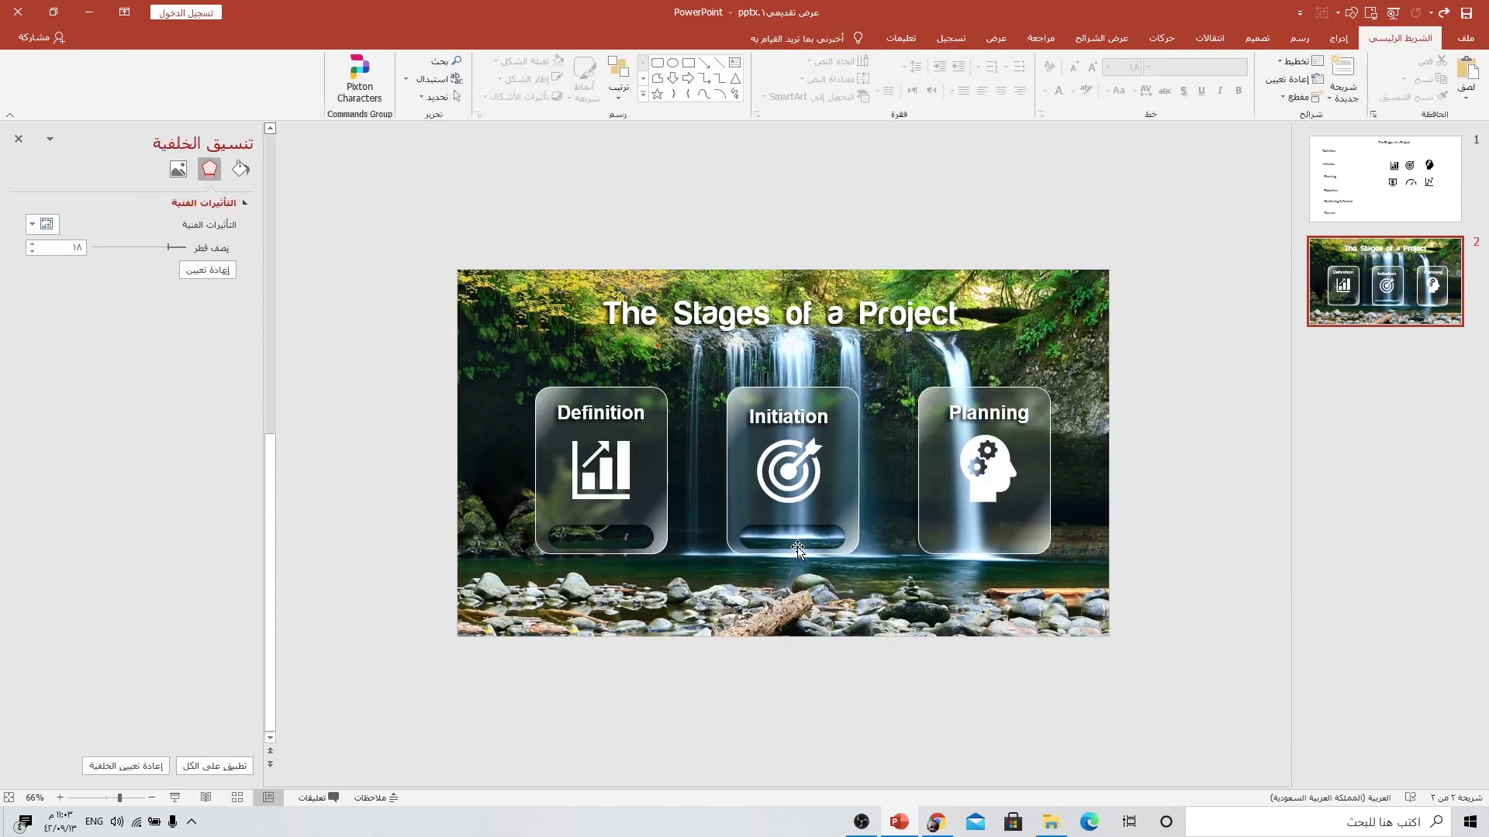
pyautogui.keyDown('ctrl'); pyautogui.scroll(4, 834, 547); pyautogui.keyUp('ctrl')
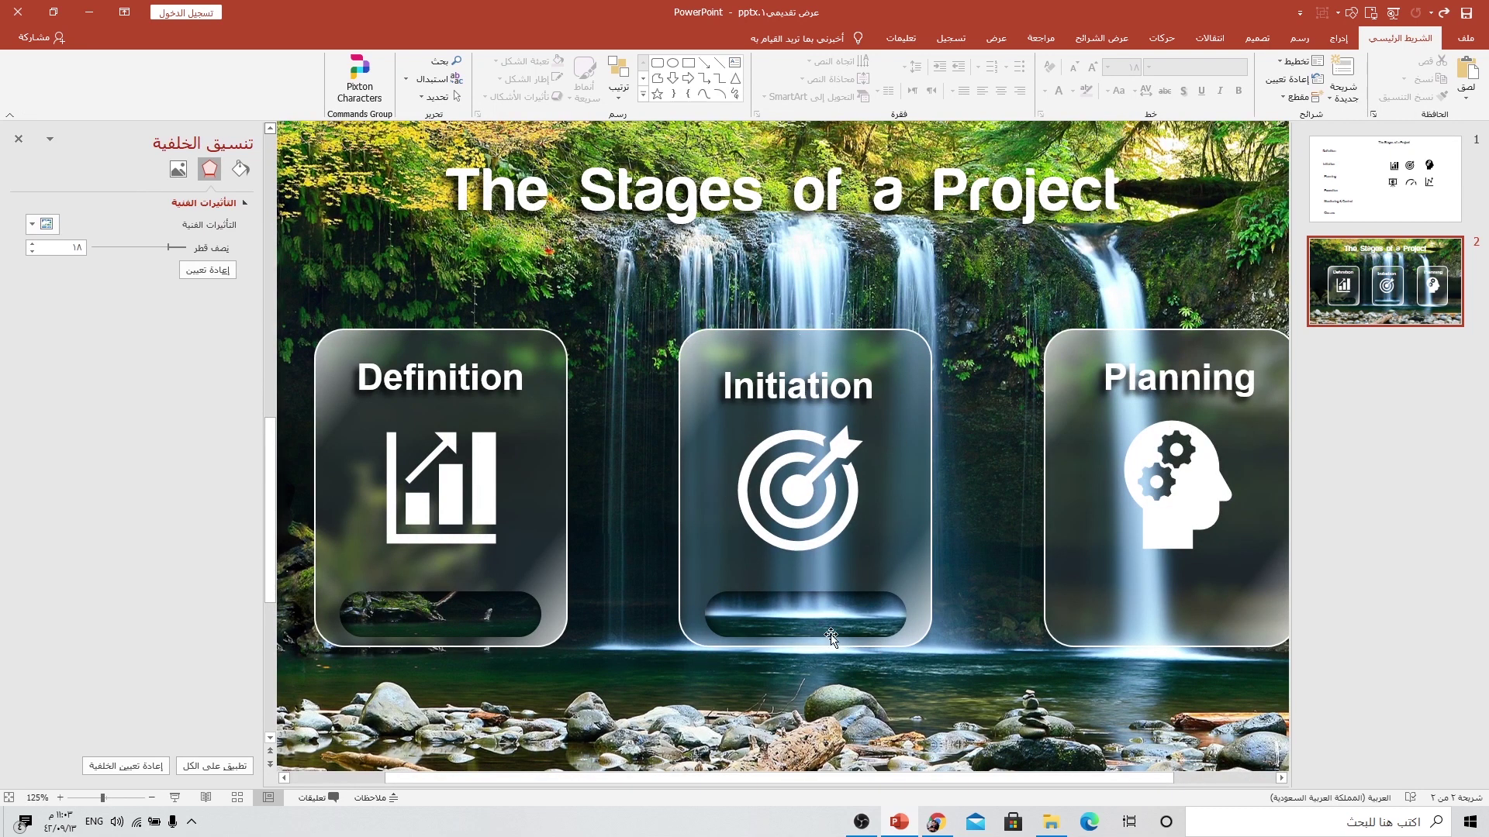
pyautogui.click(801, 612)
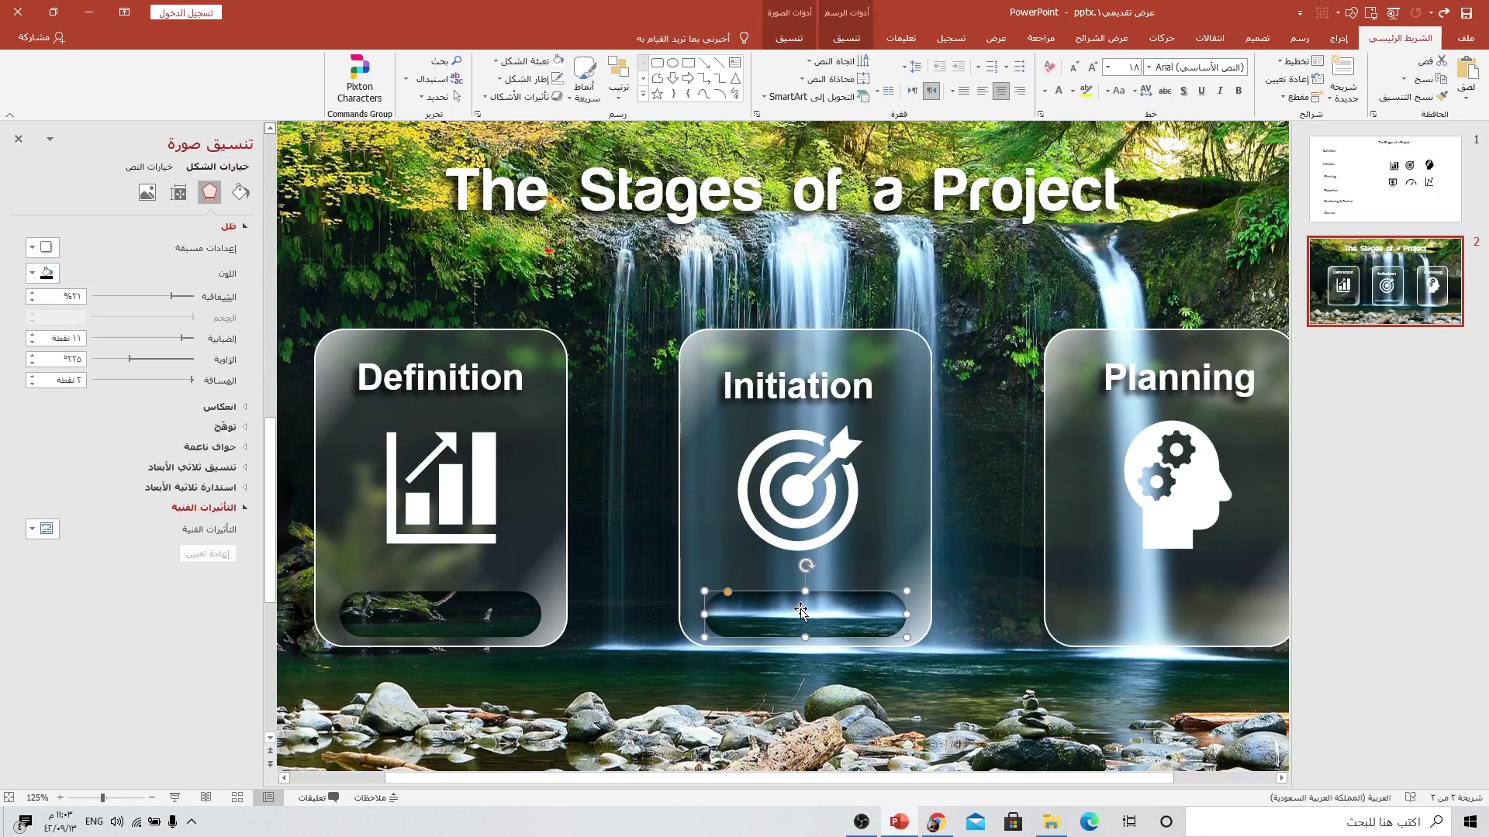
pyautogui.moveTo(804, 615); pyautogui.dragTo(1200, 625)
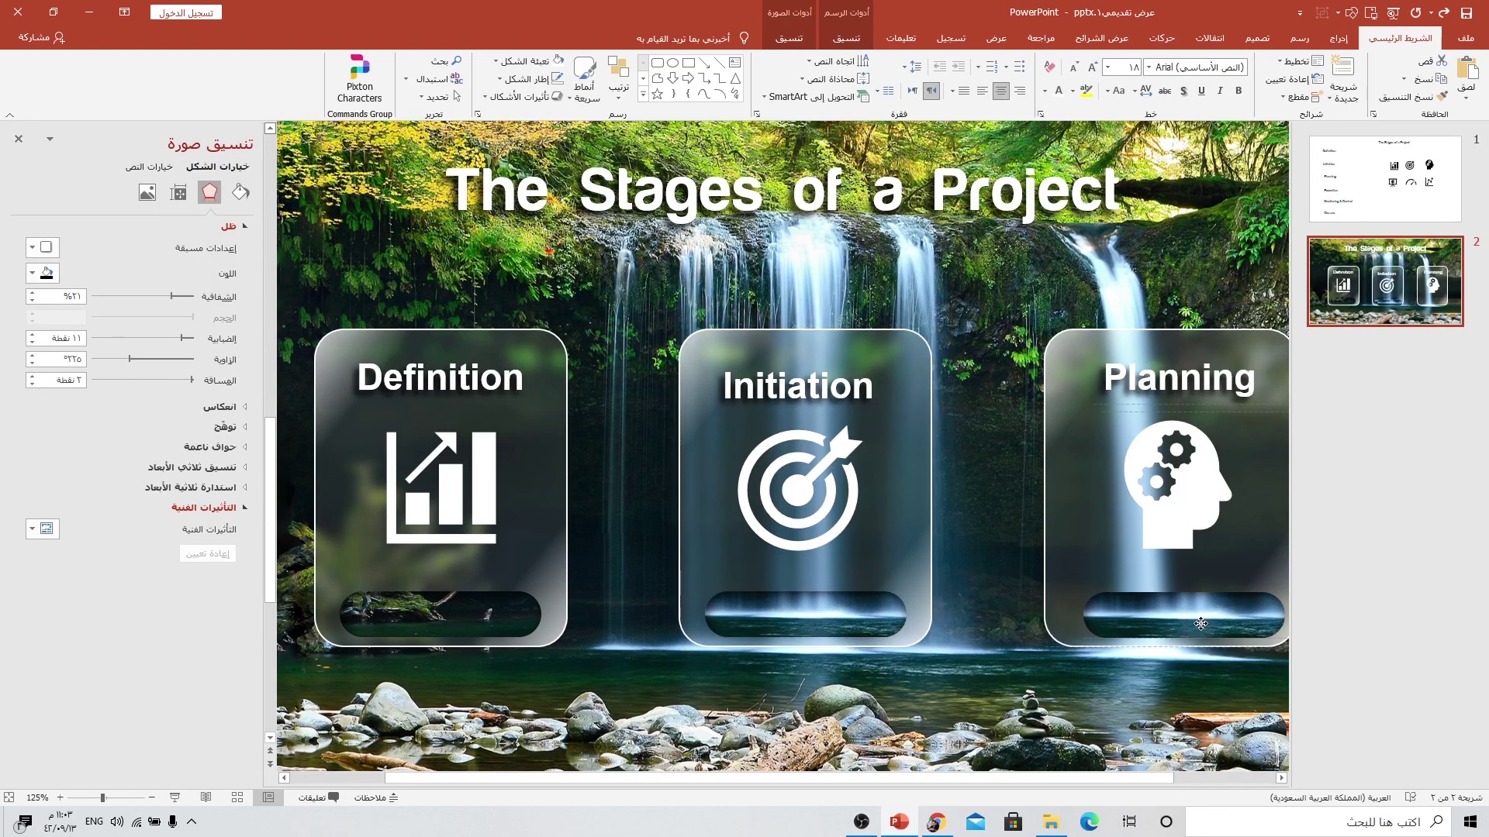
# - Center the Planning bar in its card and shift its cropped image to the matching waterfall slice
pyautogui.keyDown('ctrl'); pyautogui.scroll(-2, 1201, 625); pyautogui.keyUp('ctrl')
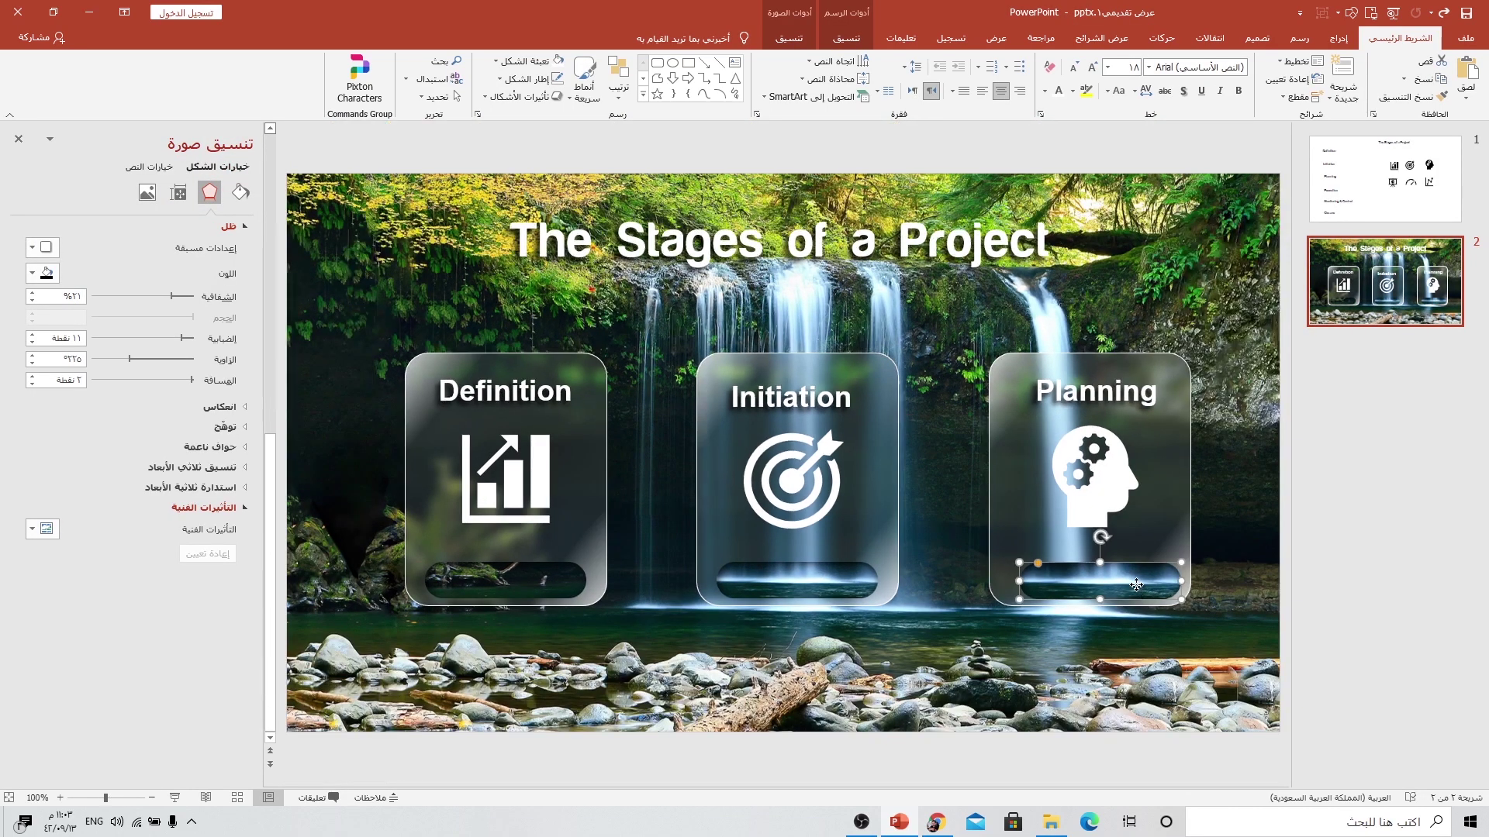
pyautogui.moveTo(1135, 589); pyautogui.dragTo(1124, 582)
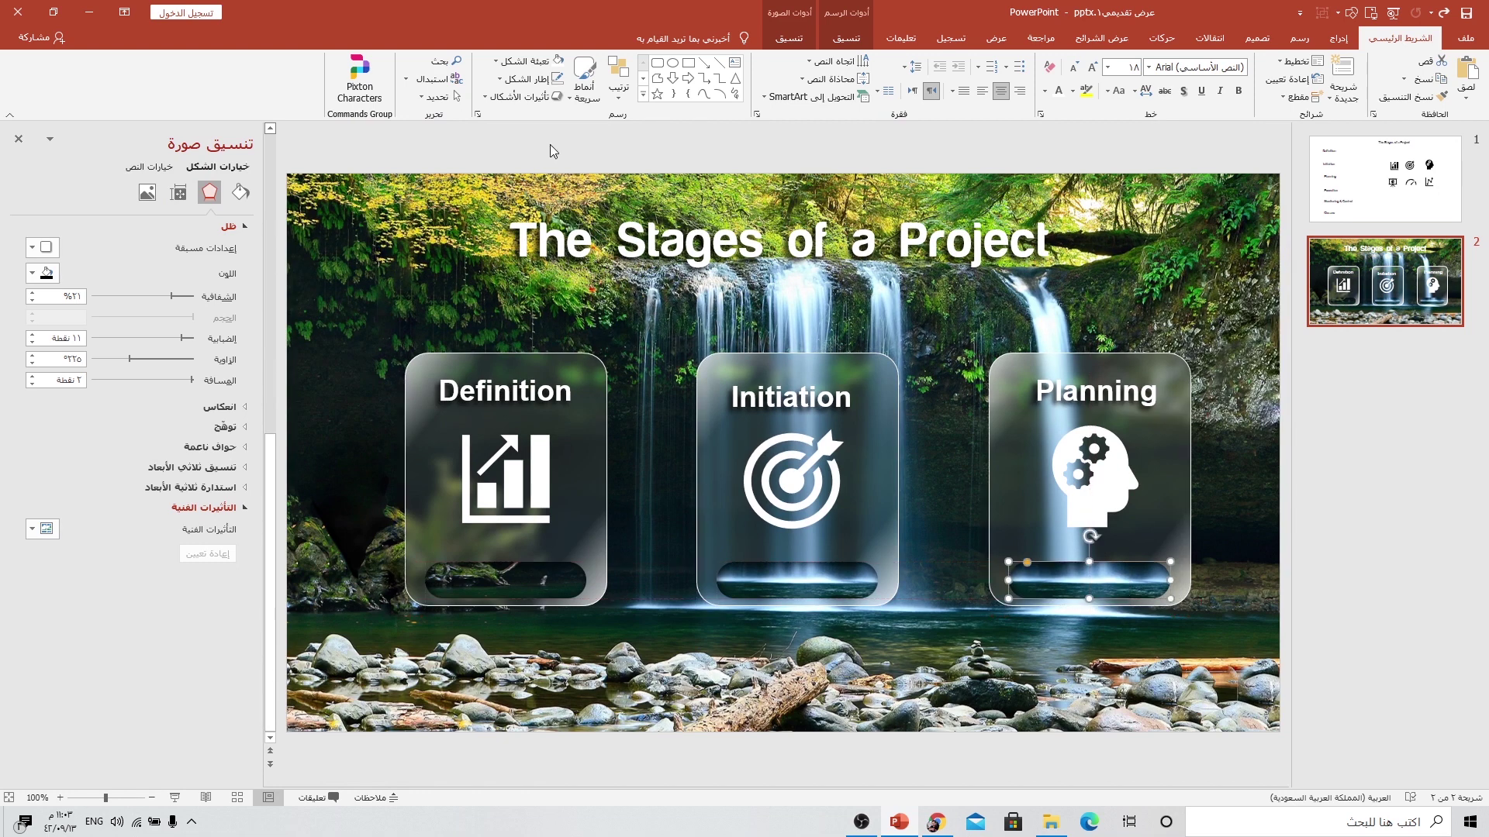
pyautogui.click(787, 40)
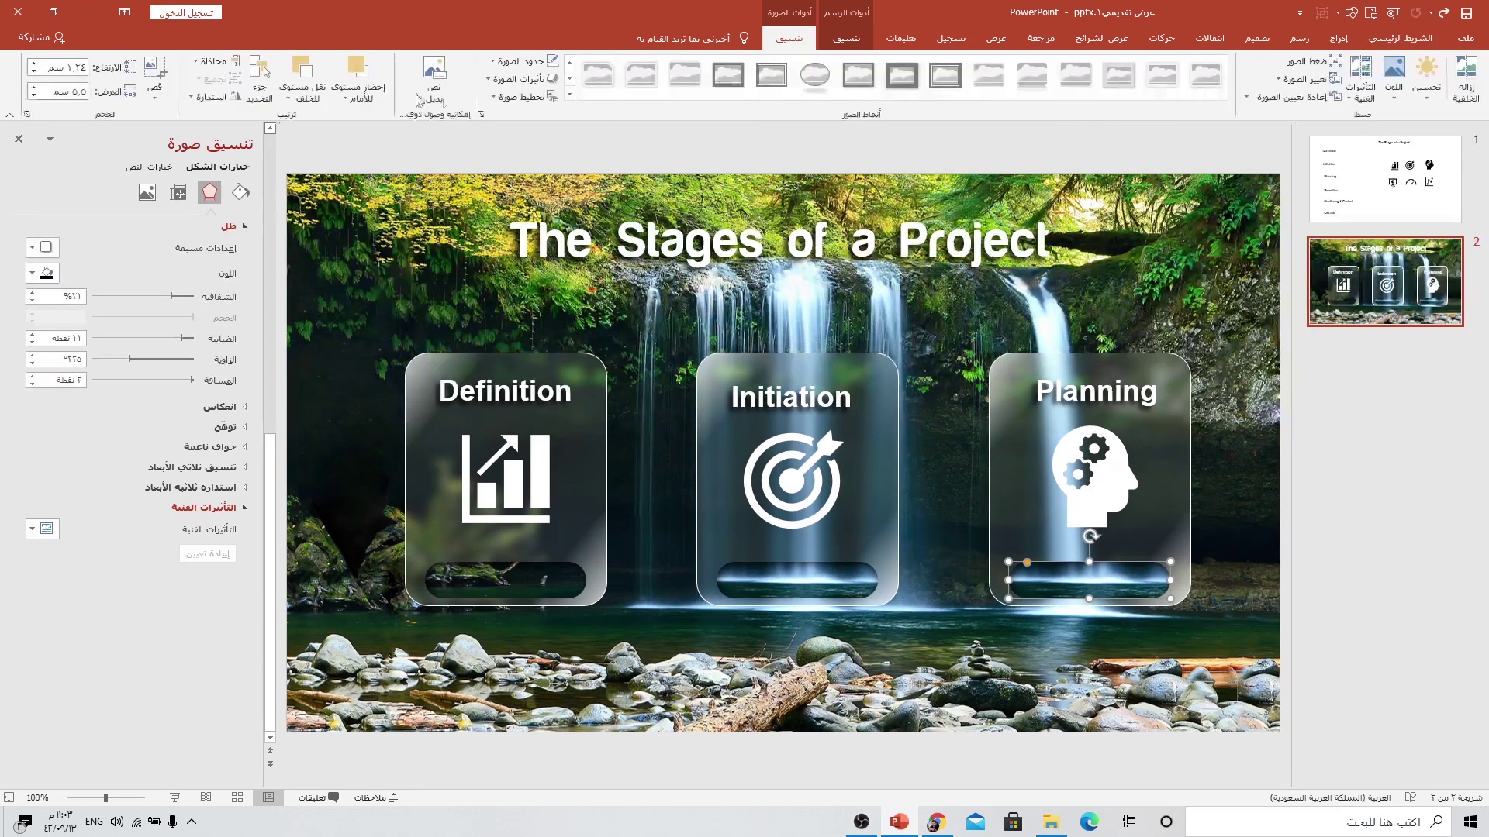
pyautogui.click(155, 71)
pyautogui.moveTo(650, 357); pyautogui.dragTo(361, 364)
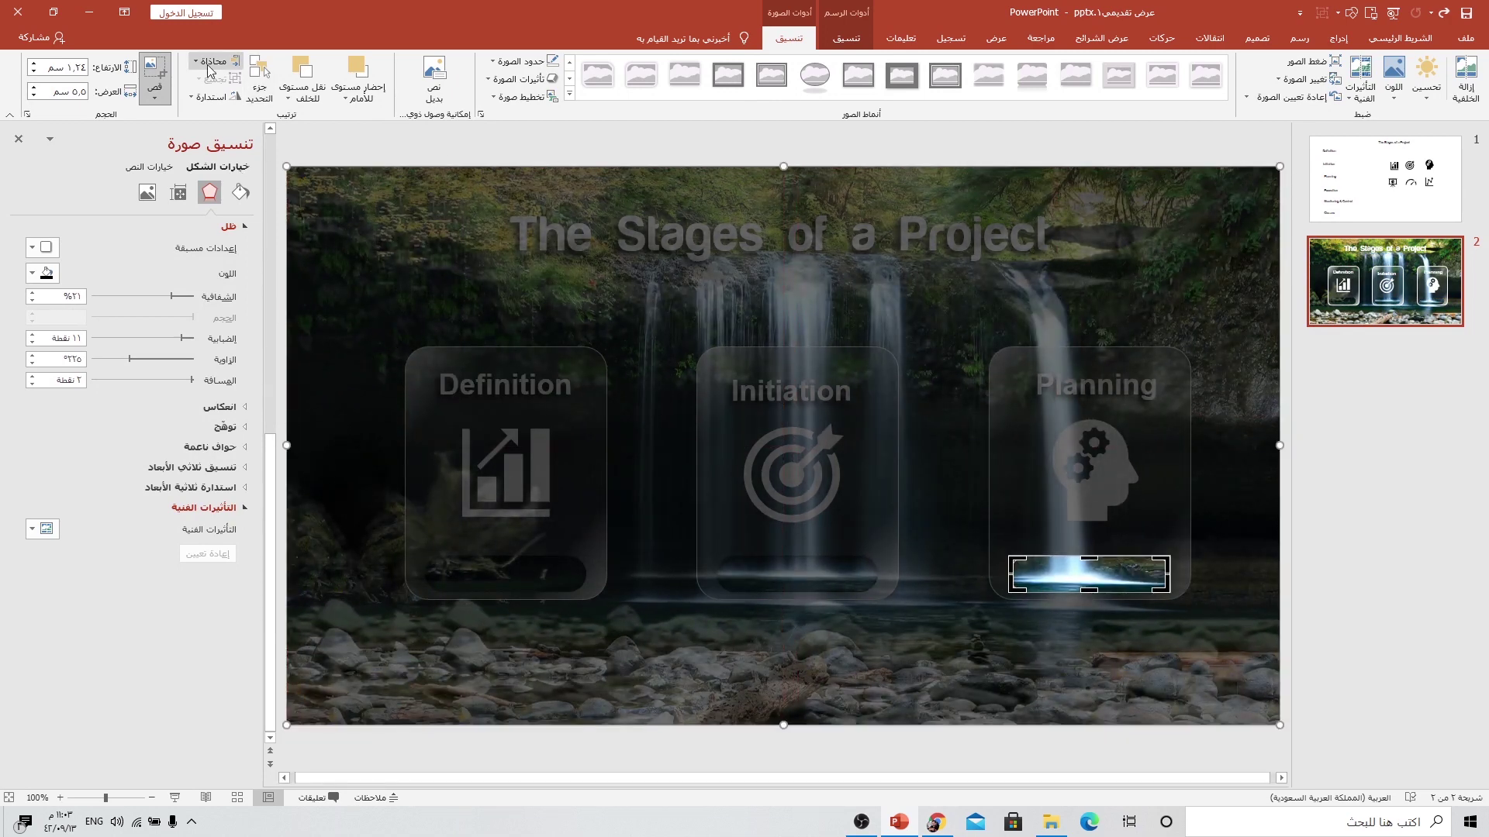
pyautogui.click(314, 150)
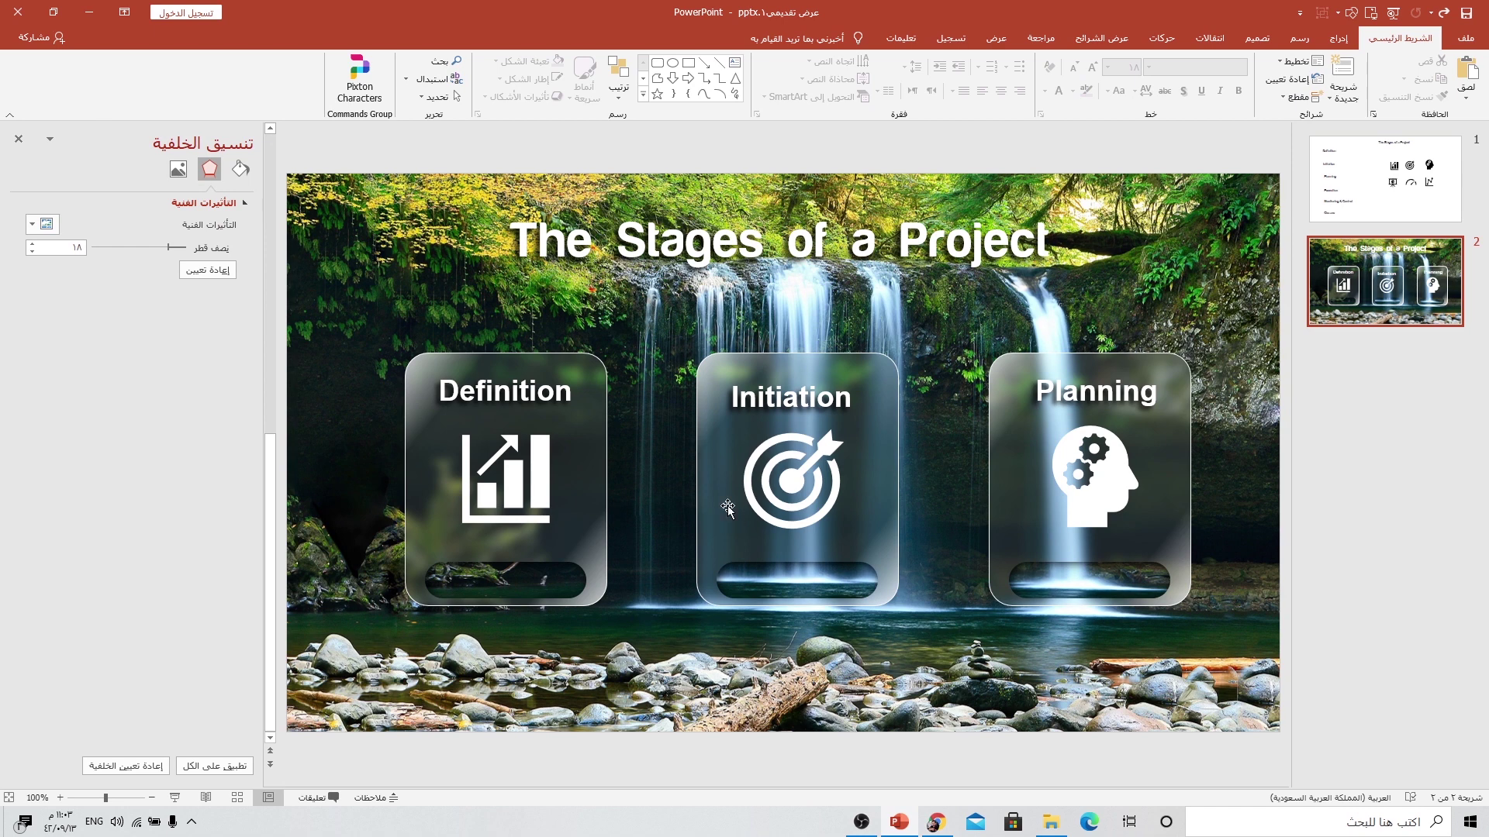
# - Start the slide show from slide 2 to present the finished design full screen
pyautogui.click(175, 797)
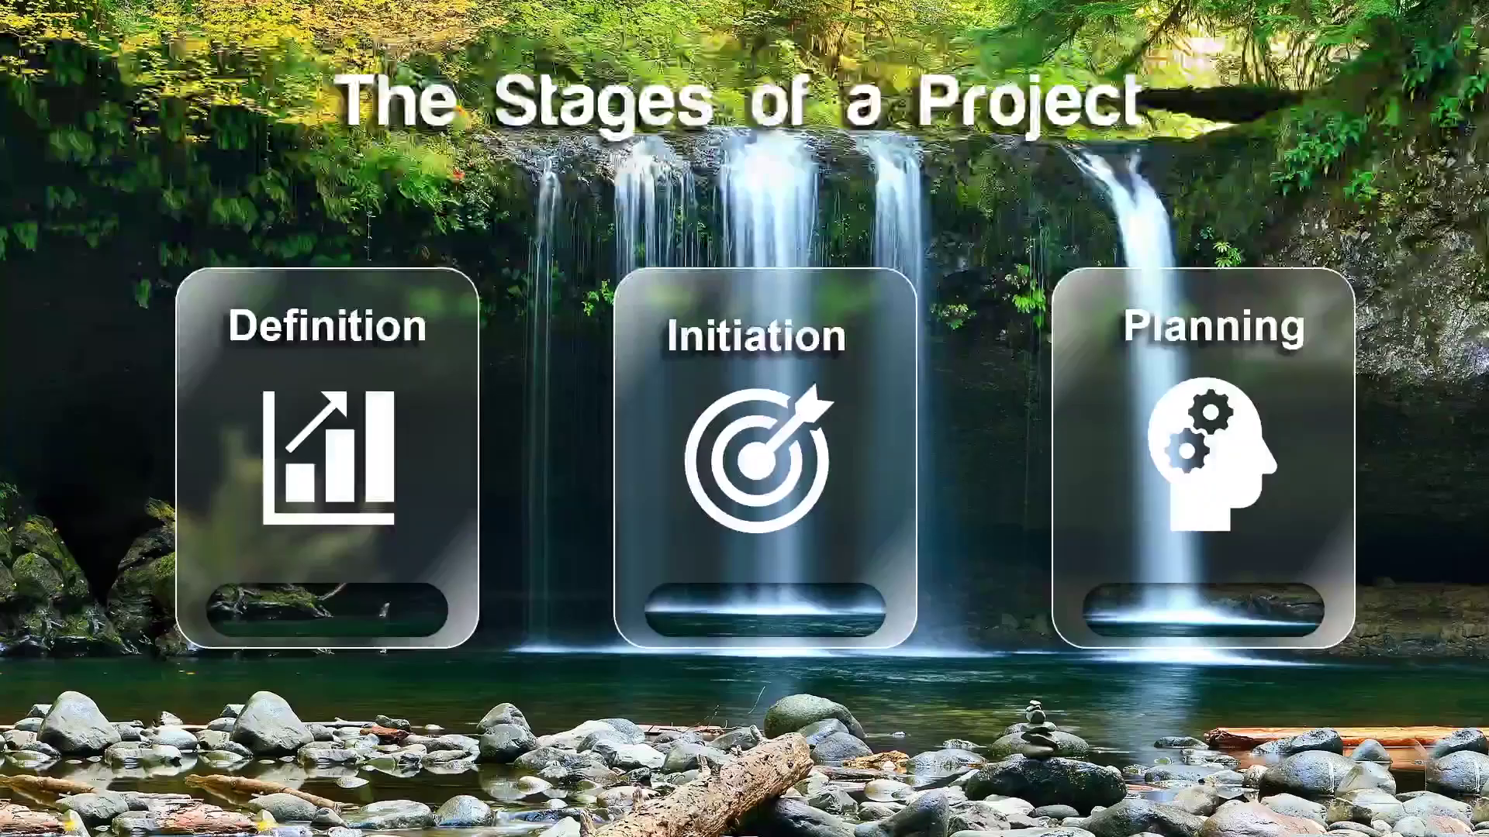